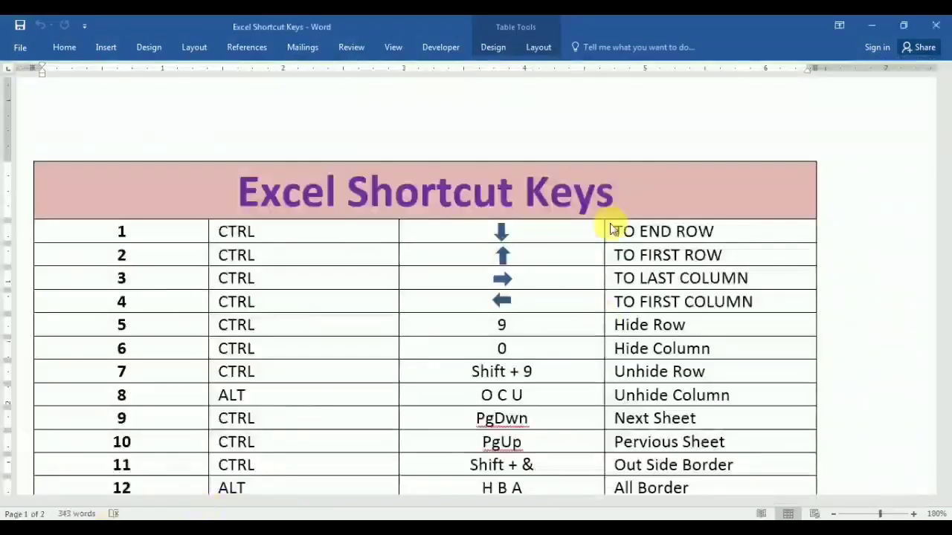
Scroll through the Word shortcut table down to row 52 and back to the top
scroll(520, 348, "down", 5)
scroll(520, 346, "down", 7)
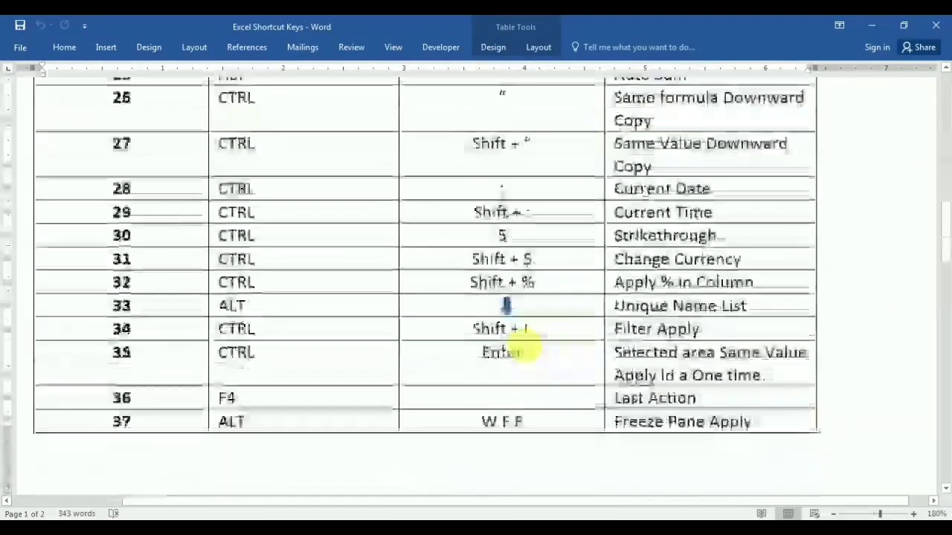
scroll(521, 347, "down", 2)
scroll(523, 348, "down", 3)
scroll(524, 348, "down", 3)
scroll(524, 348, "up", 2)
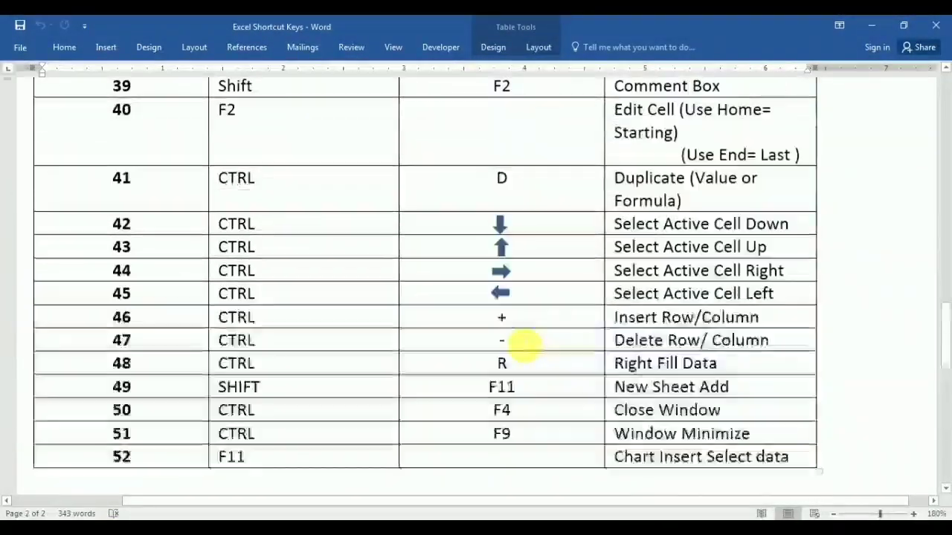
scroll(526, 341, "up", 5)
scroll(520, 341, "up", 10)
scroll(524, 347, "up", 5)
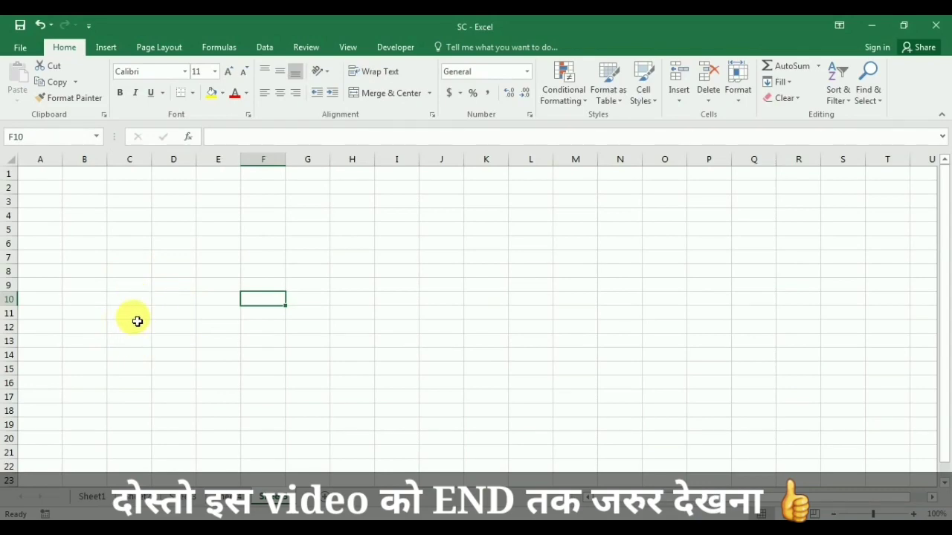
Move to Sheet5 and return to cell A1 with Ctrl+Home
key("Down")
key("Left")
key("Left")
key("Down")
key("Down")
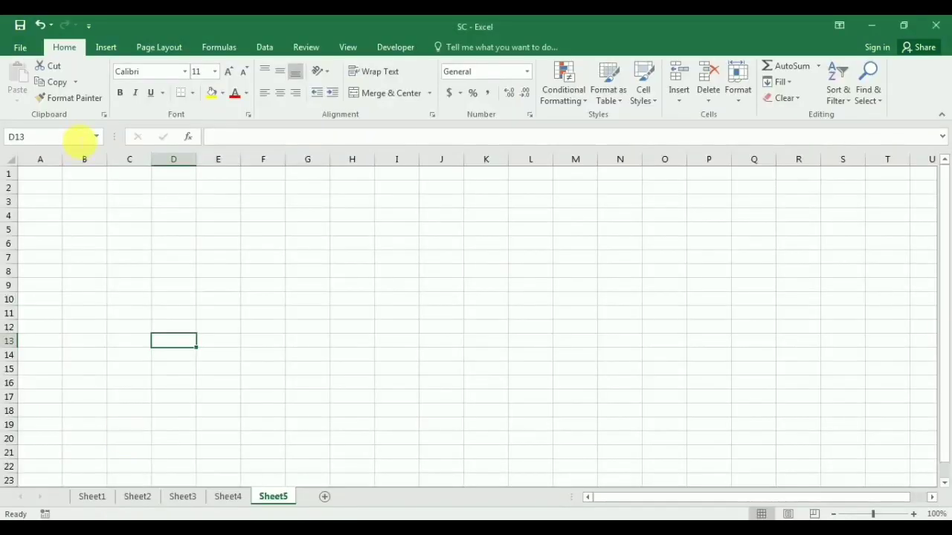
key("ctrl+Home")
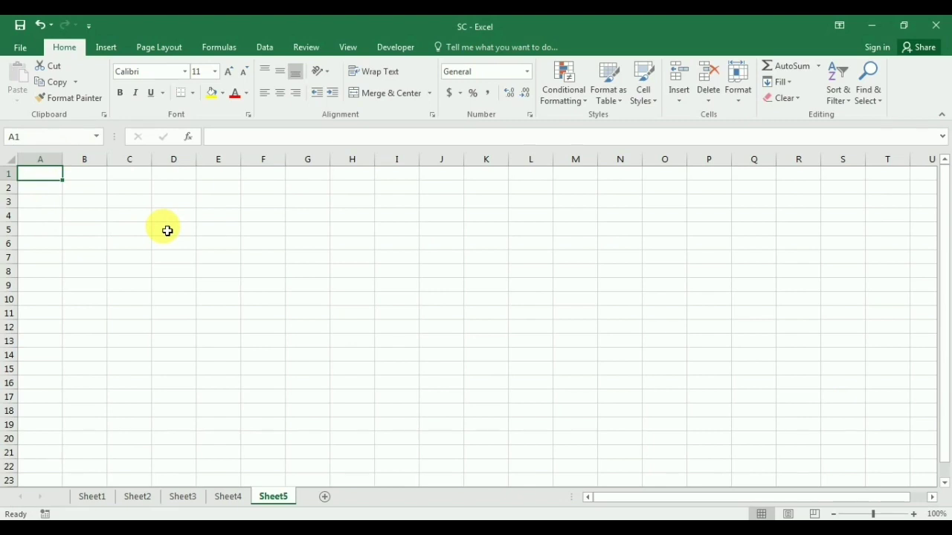
Jump to the sheet's last row and last column (XFD), returning to A1 after each
key("ctrl+Down")
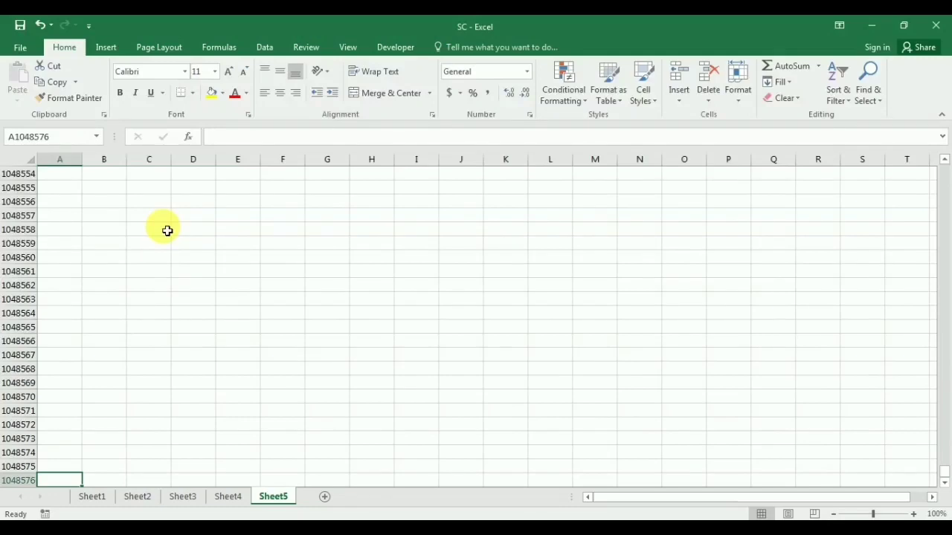
scroll(183, 419, "up", 1, "ctrl")
scroll(187, 440, "up", 4, "ctrl")
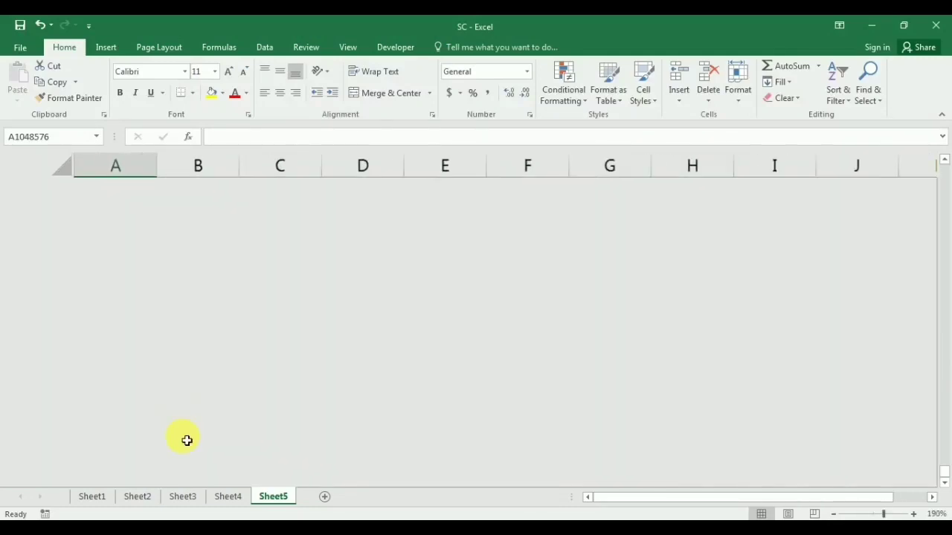
scroll(187, 440, "up", 1, "ctrl")
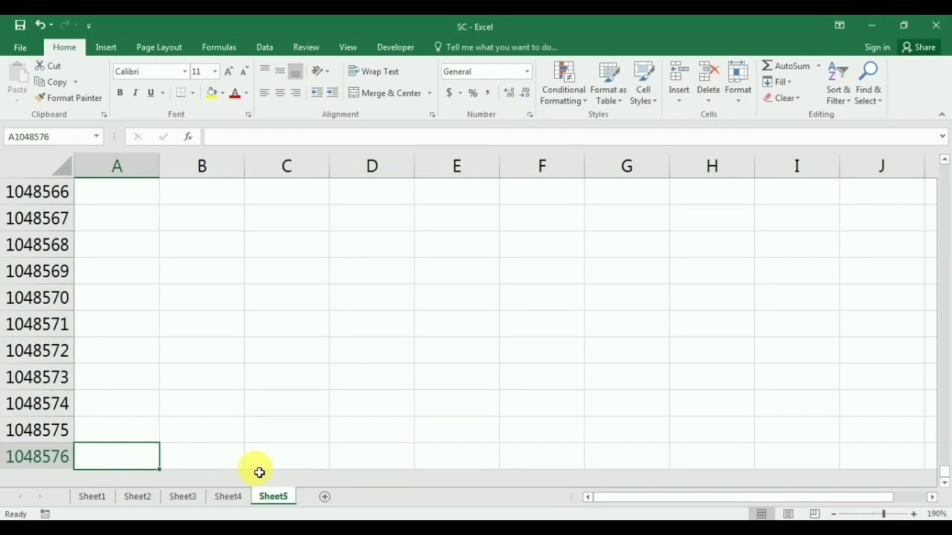
key("ctrl+Up")
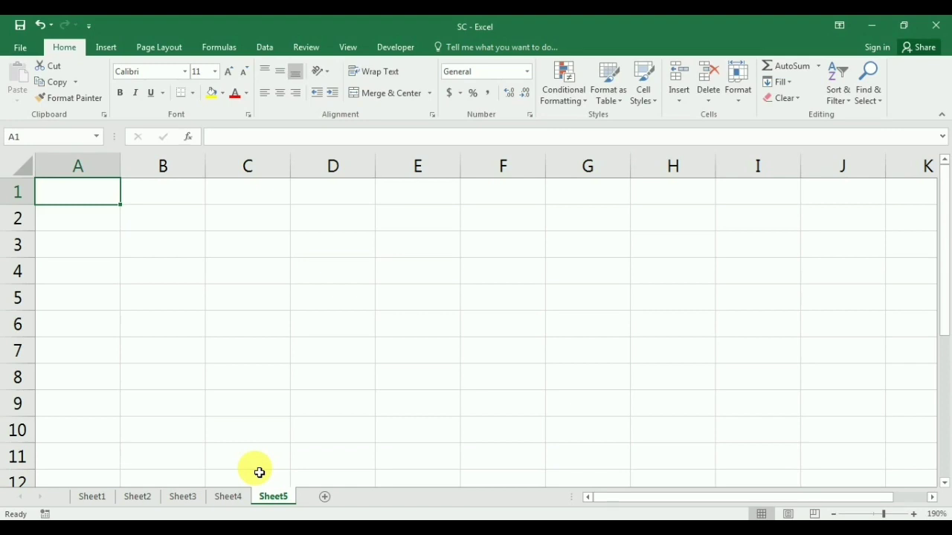
key("ctrl+Right")
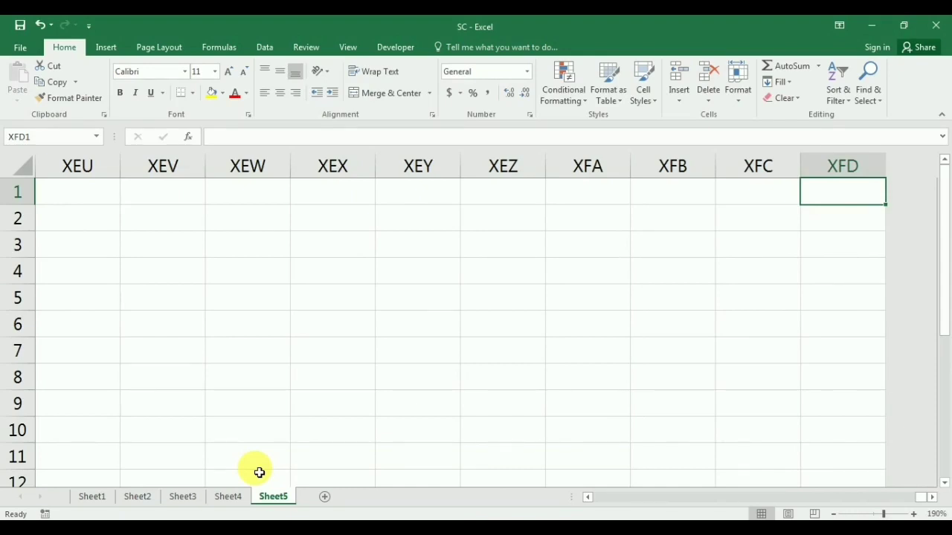
key("ctrl+Left")
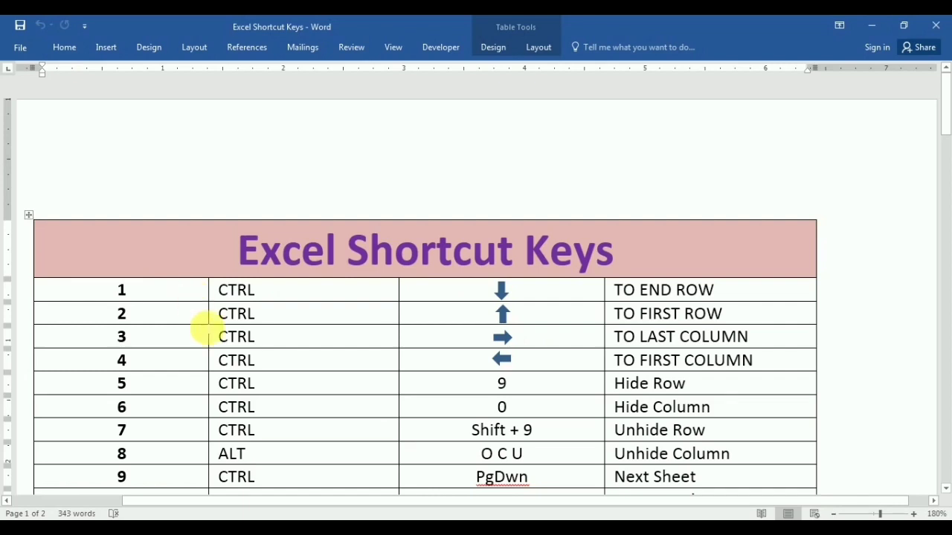
Pin the ribbon with Ctrl+F1 and highlight the CTRL cells of rows 1–4 in yellow
key("ctrl+F1")
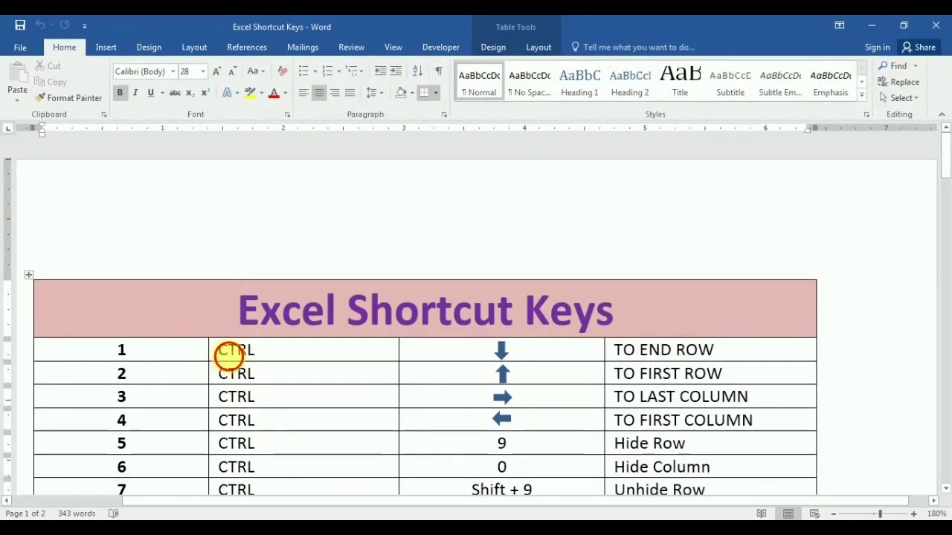
left_click_drag(229, 355, 290, 421)
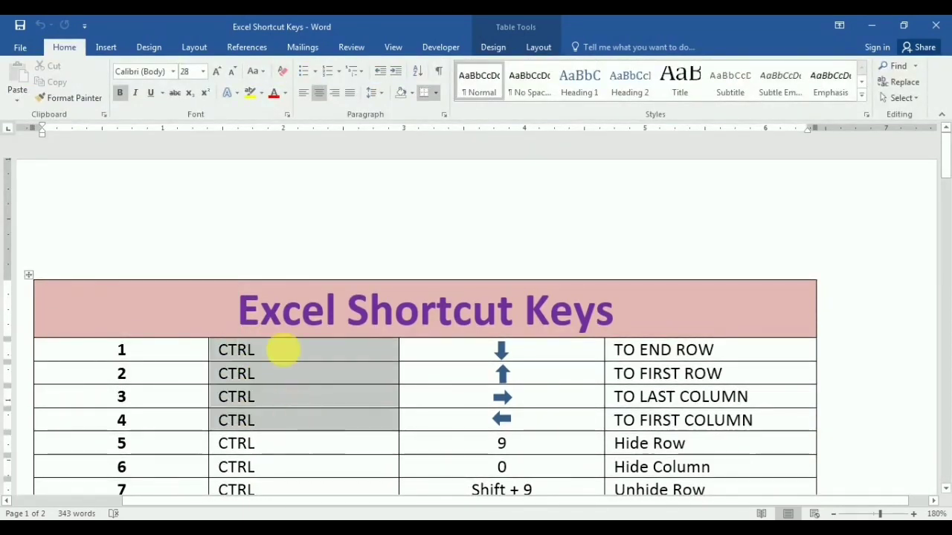
left_click(250, 93)
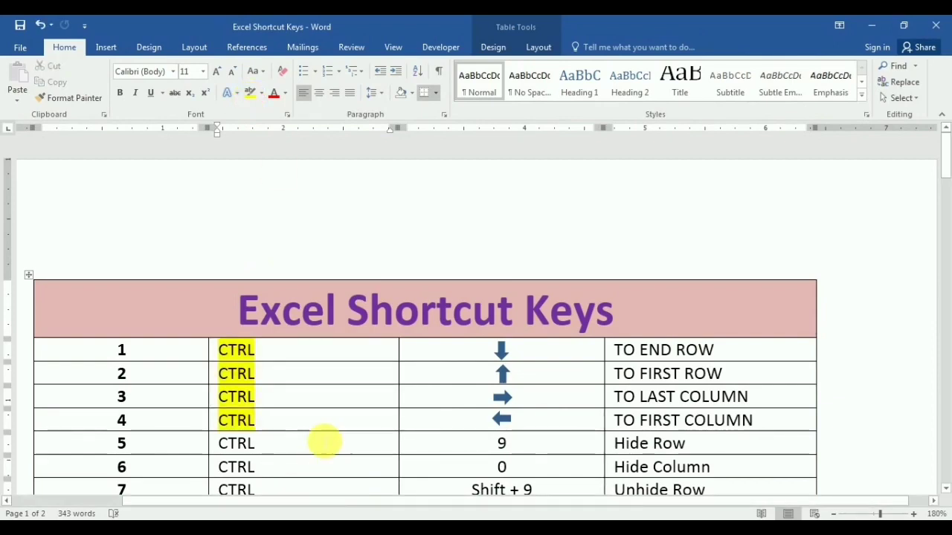
scroll(323, 442, "down", 3)
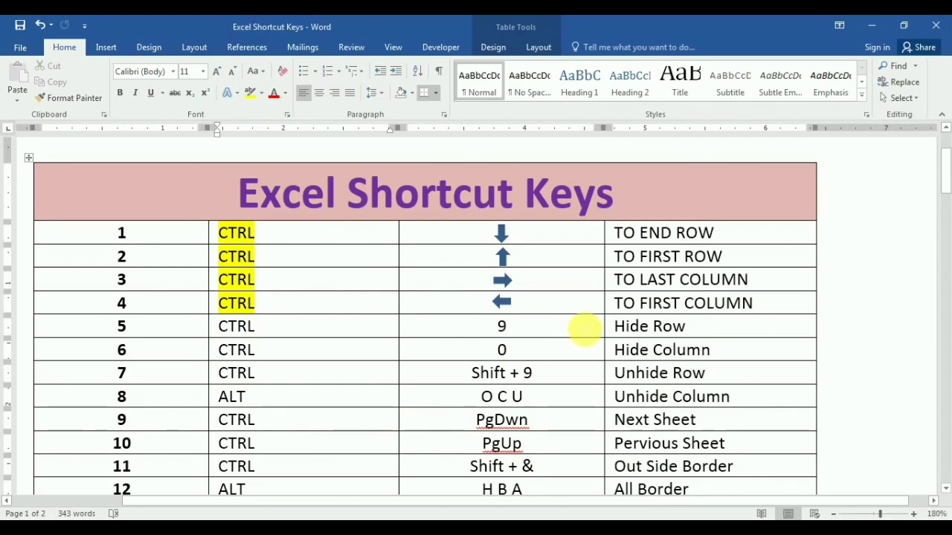
key("alt+Tab")
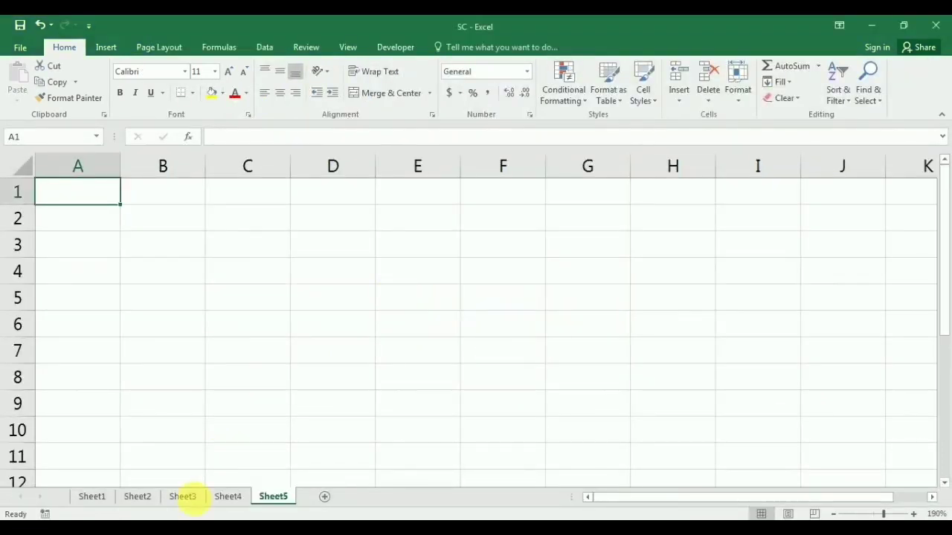
On Sheet1, hide the CPU and KEYBOARD rows with Ctrl+9 and the RATE column with Ctrl+0
left_click(105, 499)
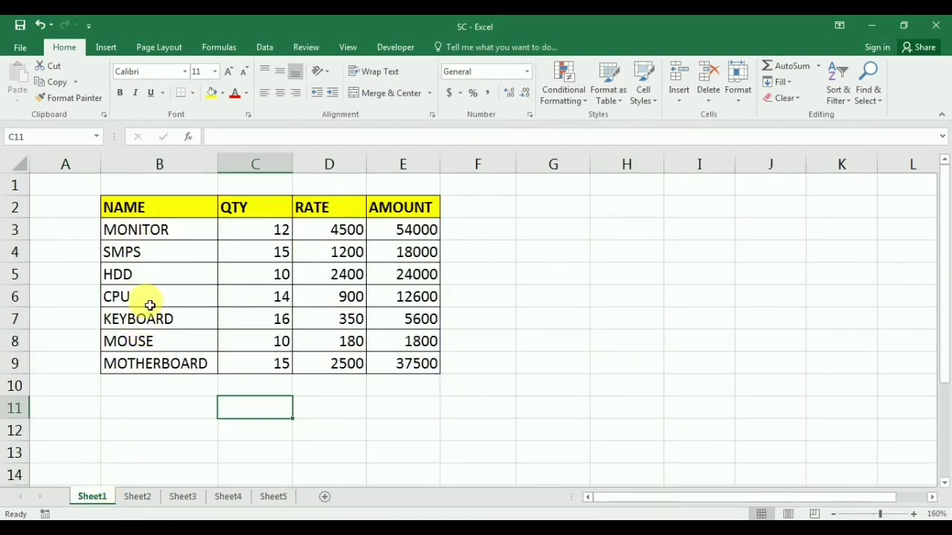
left_click(149, 305)
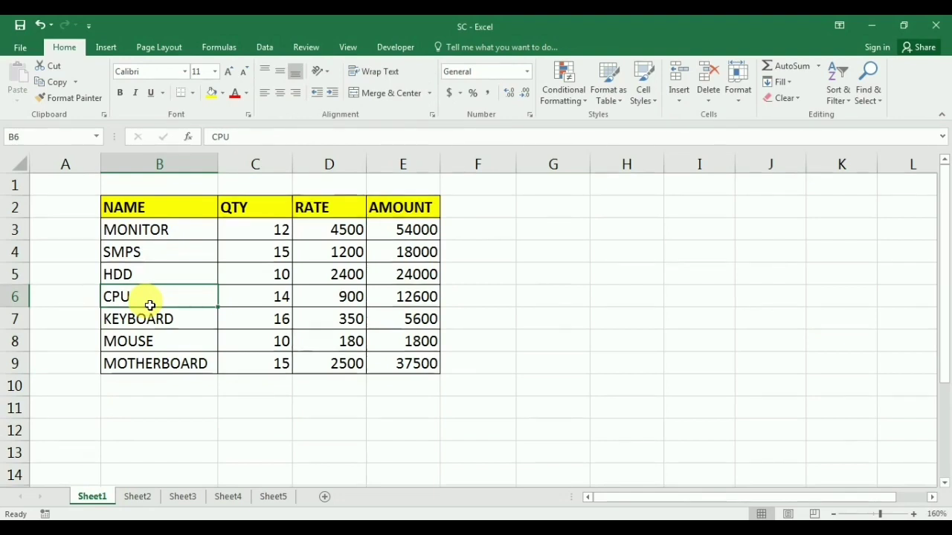
key("ctrl+9")
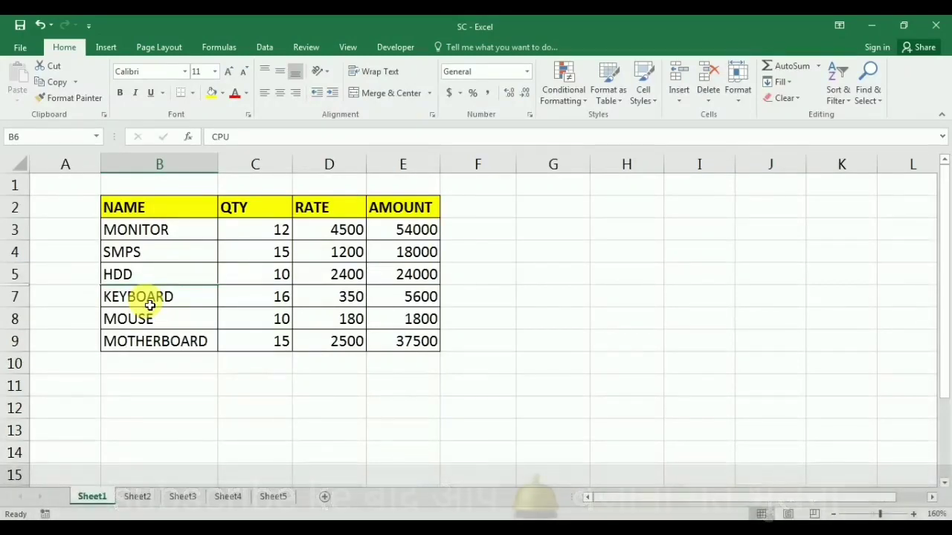
left_click(150, 305)
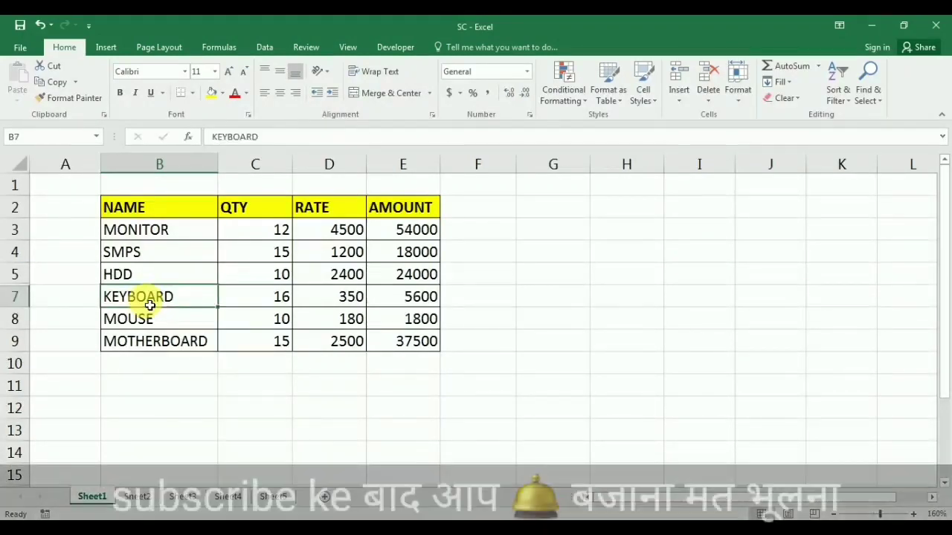
key("ctrl+9")
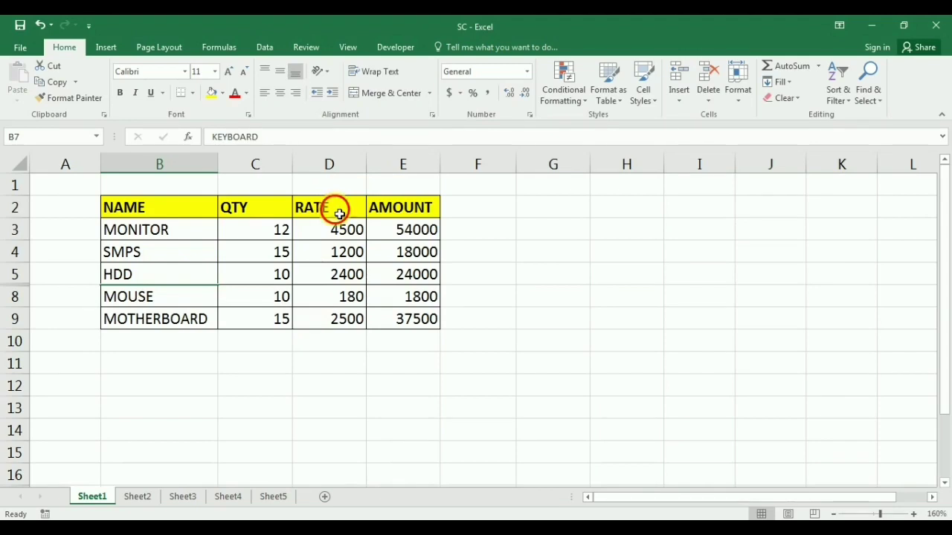
left_click(338, 214)
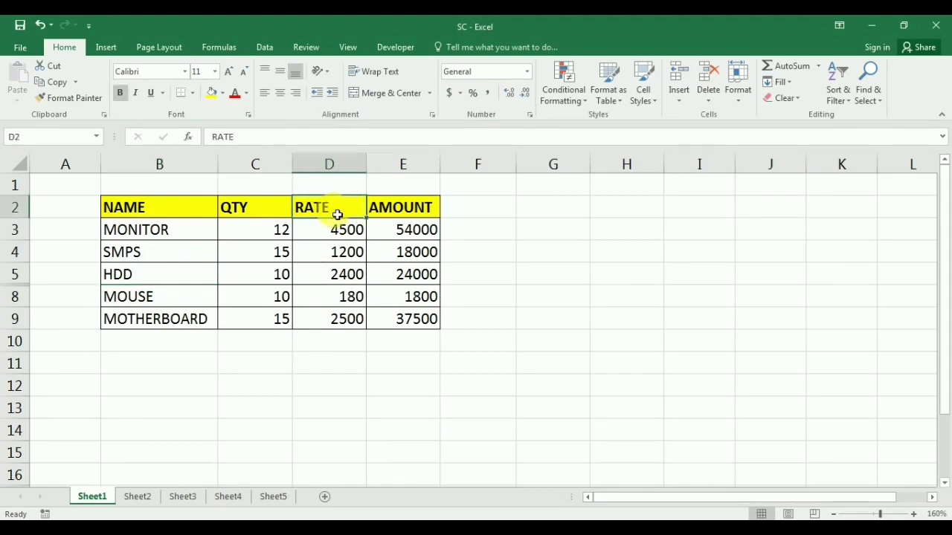
key("ctrl+0")
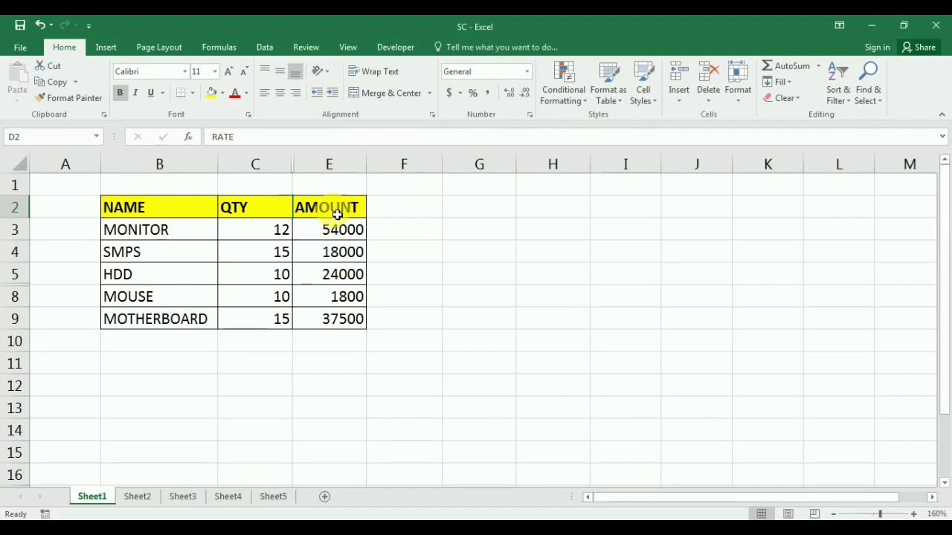
Unhide the CPU and KEYBOARD rows with Ctrl+Shift+9 and the RATE column with Alt, O, U
left_click_drag(166, 253, 163, 316)
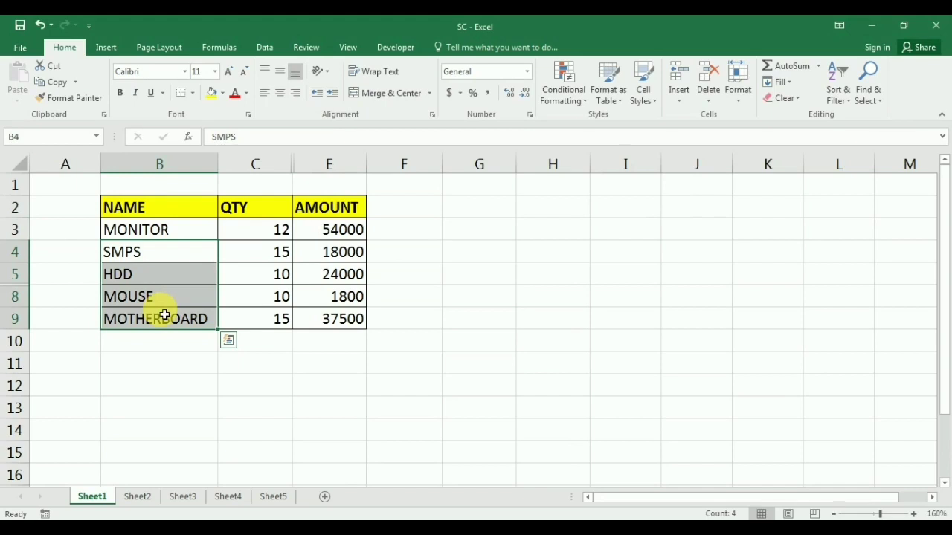
key("ctrl+shift+9")
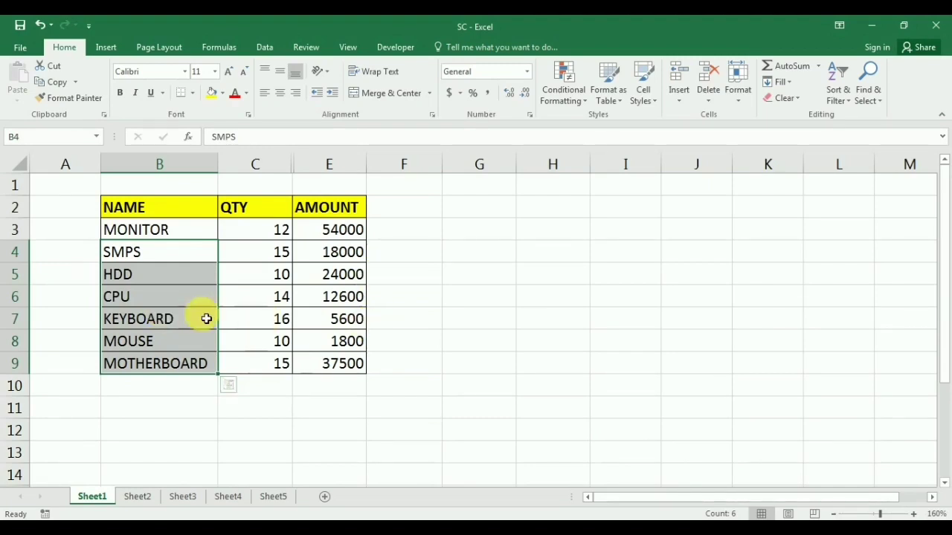
left_click_drag(253, 207, 339, 269)
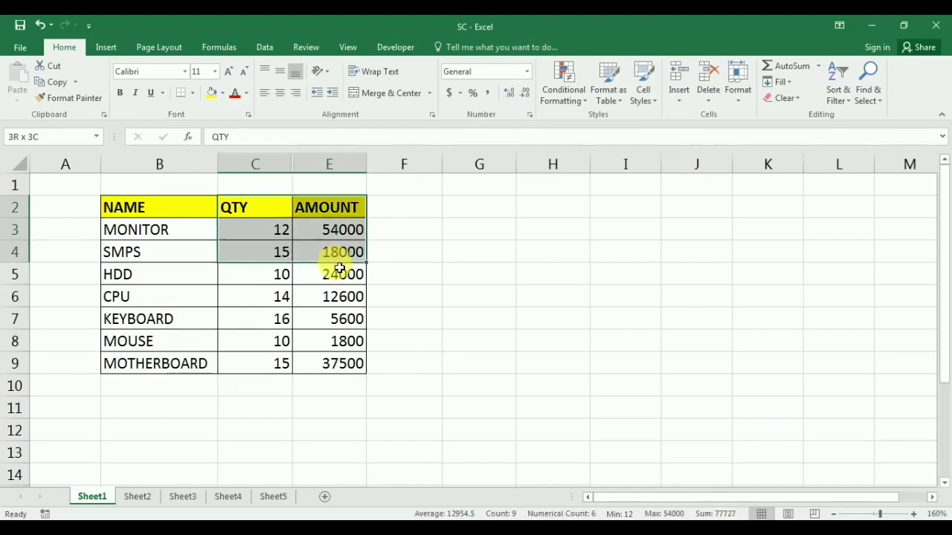
key("alt")
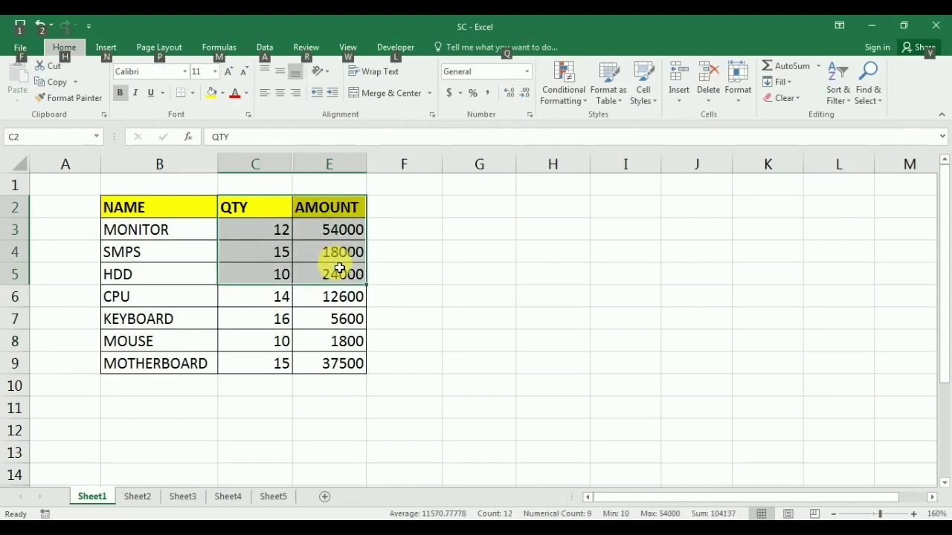
key("o")
key("u")
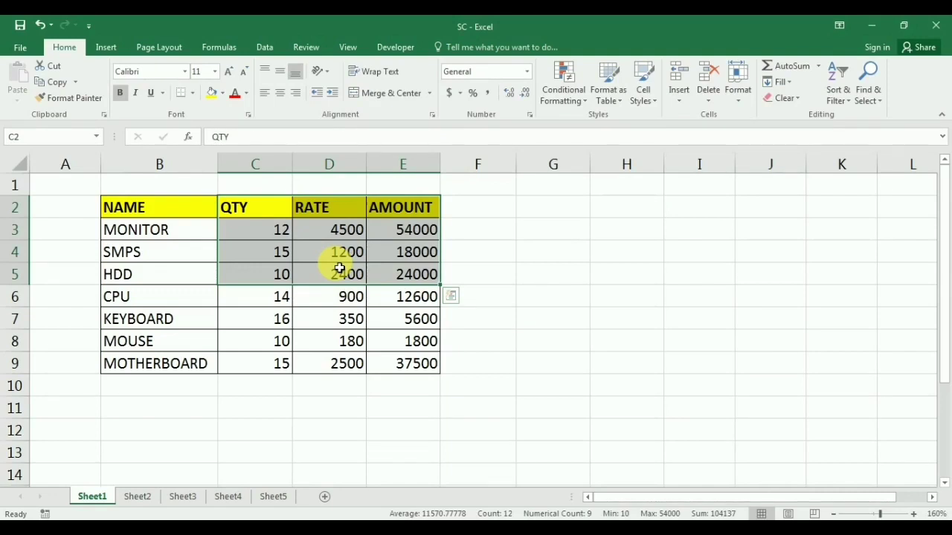
key("alt+Tab")
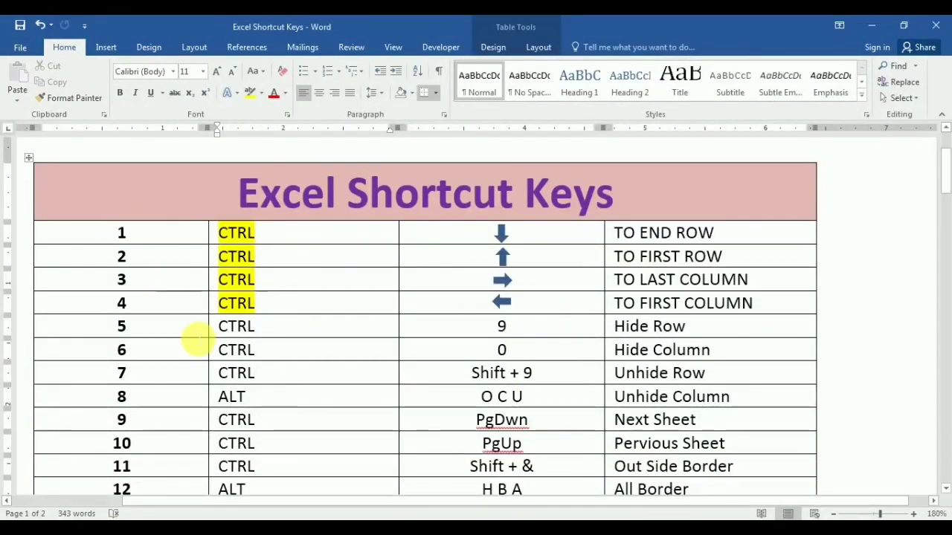
Highlight the three CTRL cells and one ALT cell of shortcuts 5–8 in yellow
left_click_drag(213, 327, 249, 399)
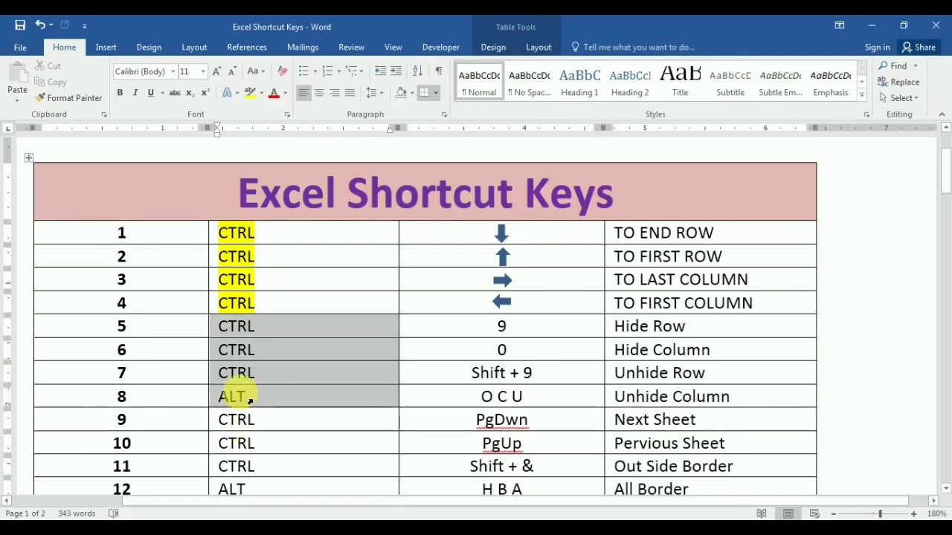
left_click(251, 92)
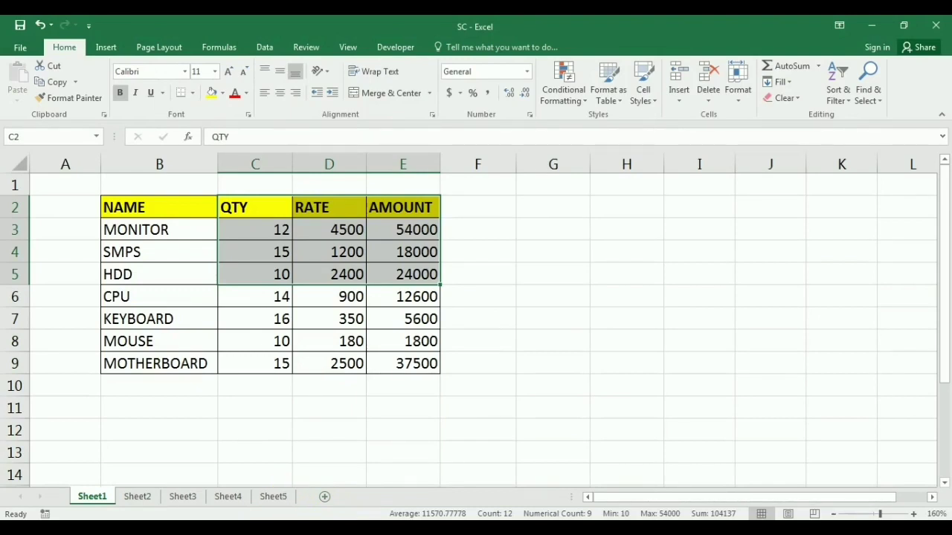
key("ctrl+Page_Down")
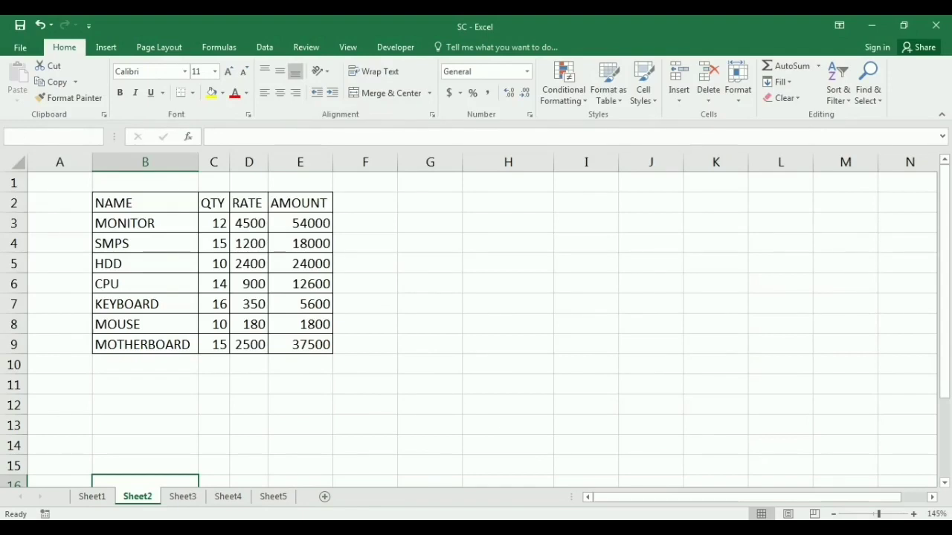
key("ctrl+Page_Down")
key("ctrl+Page_Down")
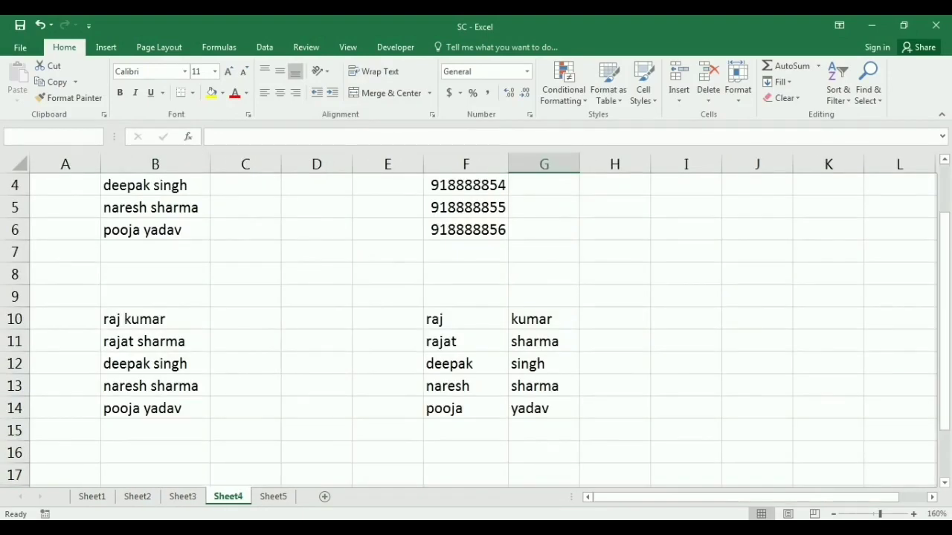
key("ctrl+Page_Down")
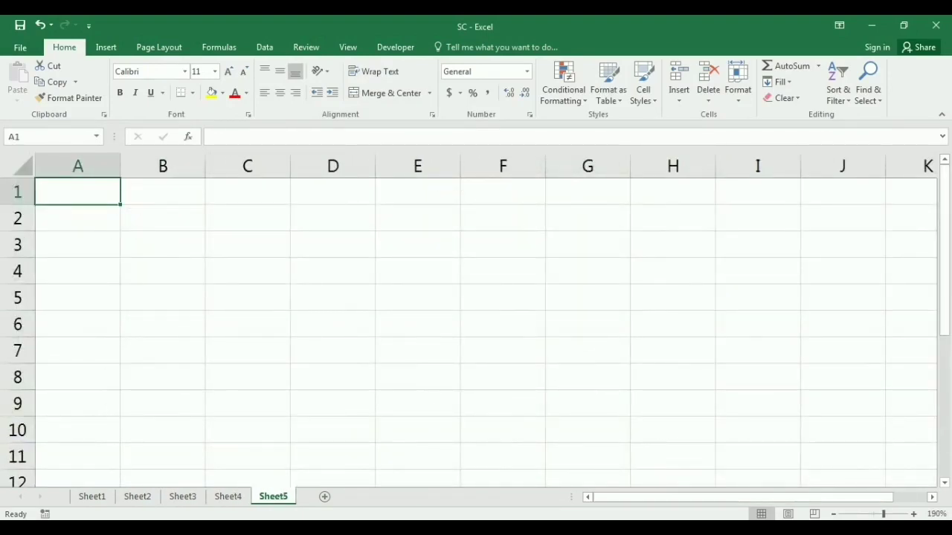
key("ctrl+Page_Up")
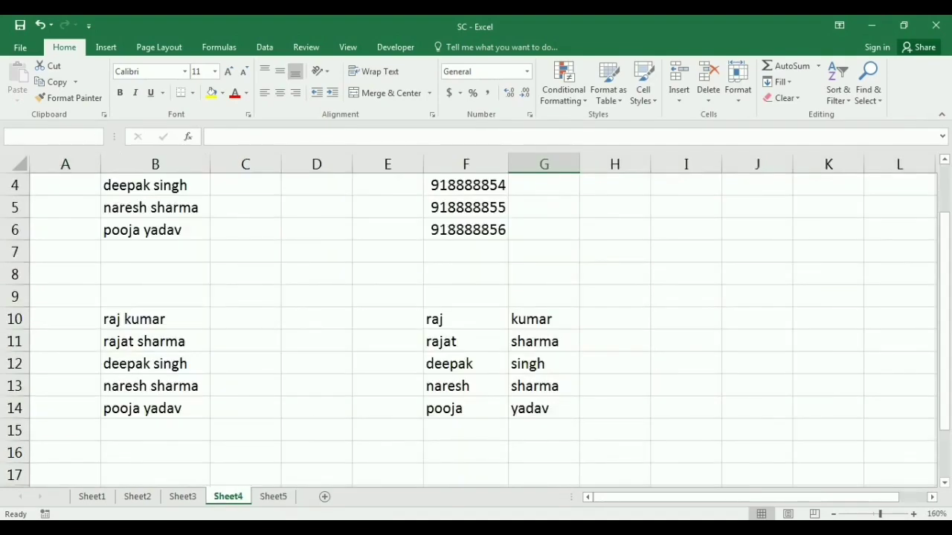
key("ctrl+Page_Up")
key("ctrl+Page_Up")
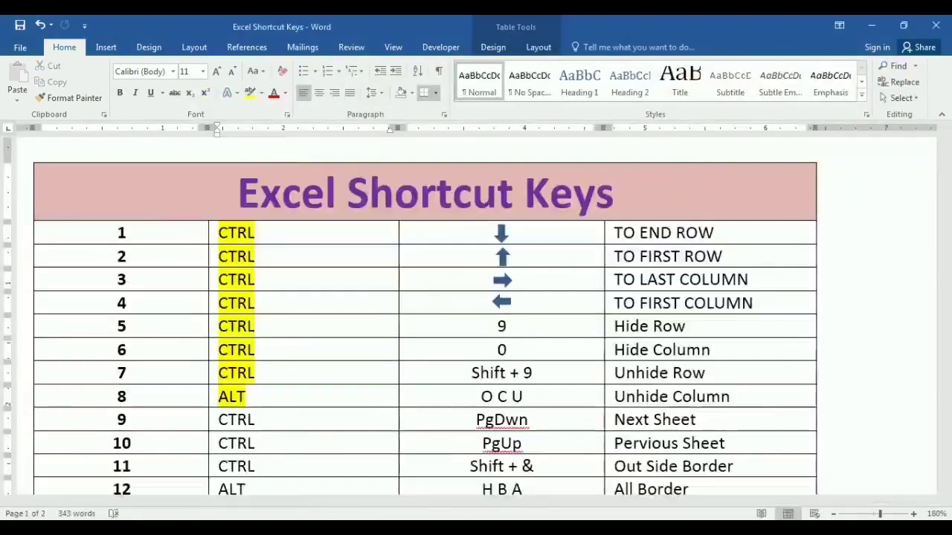
Highlight the CTRL cells for Next Sheet and Pervious Sheet in yellow
left_click_drag(223, 421, 264, 446)
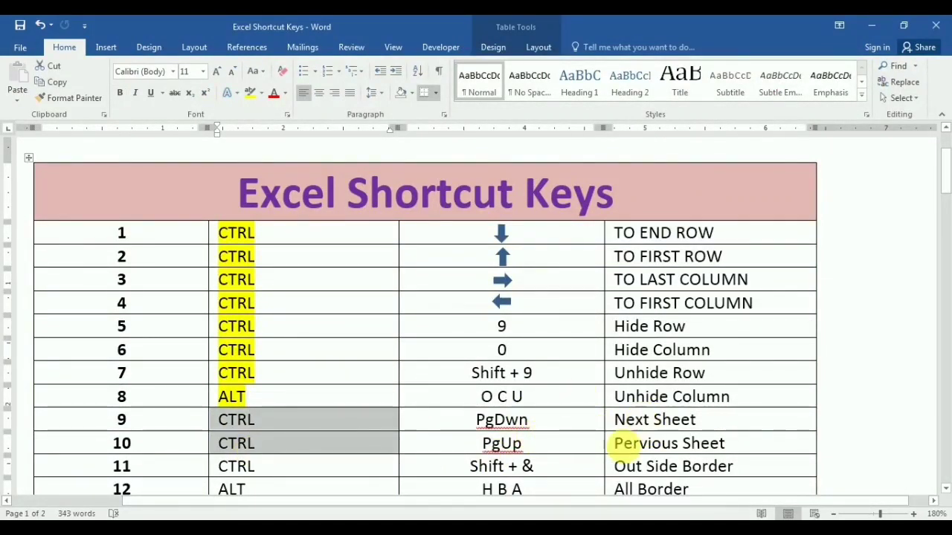
left_click(249, 92)
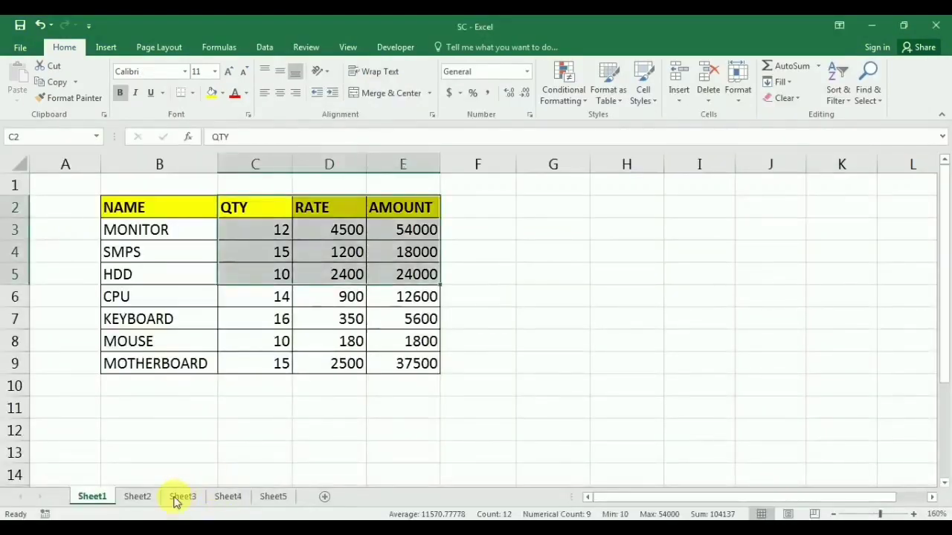
Switch to Sheet3, select the number table B2:E10, and add borders around it
left_click(145, 497)
left_click(179, 497)
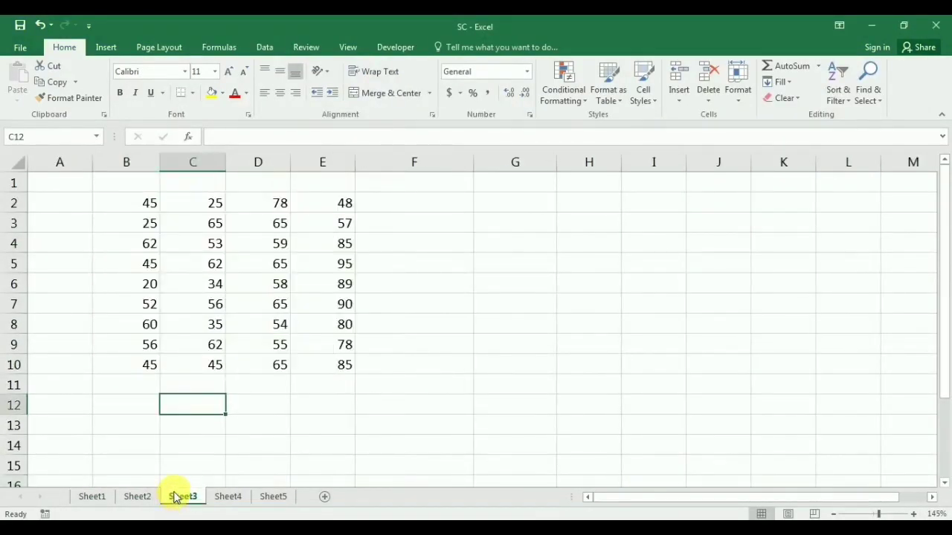
left_click_drag(119, 208, 329, 367)
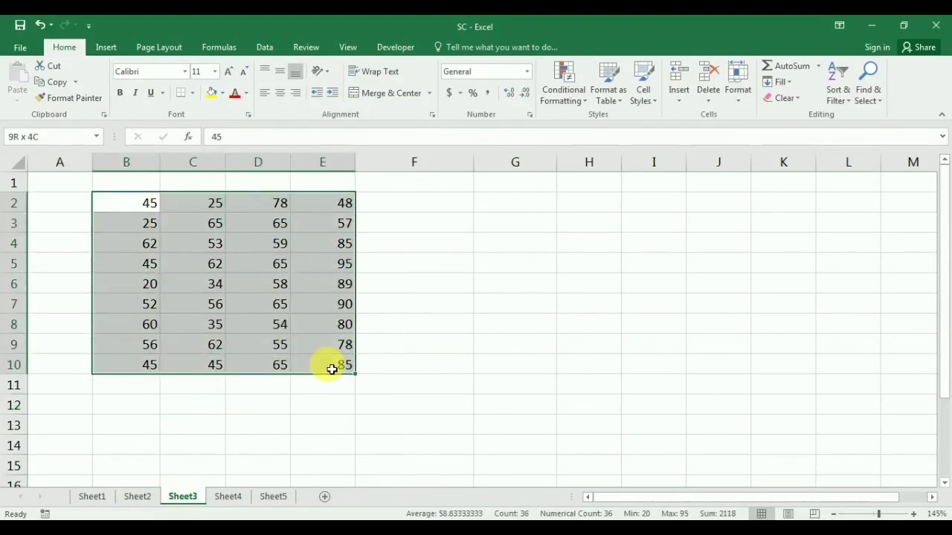
left_click(347, 407)
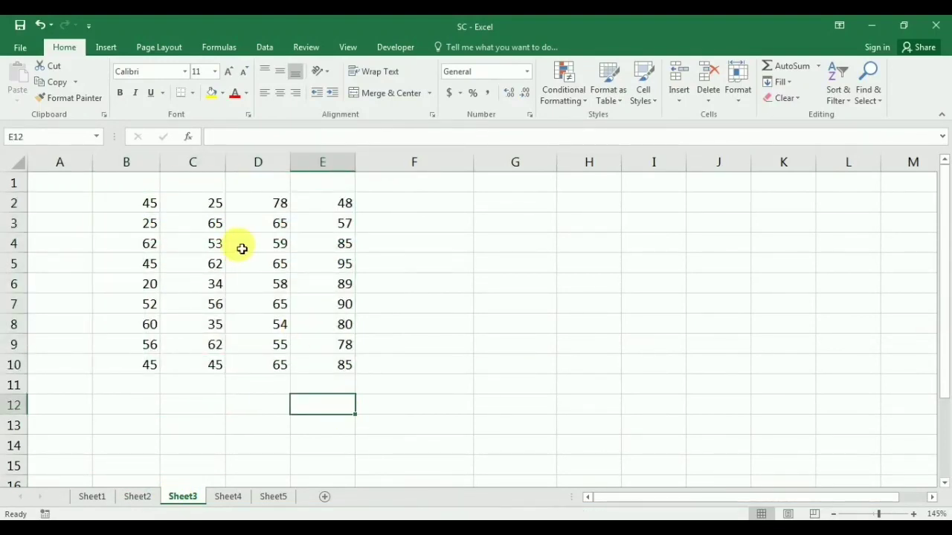
mouse_move(128, 206)
left_mouse_down()
mouse_move(230, 270)
mouse_move(340, 378)
mouse_move(340, 362)
left_mouse_up()
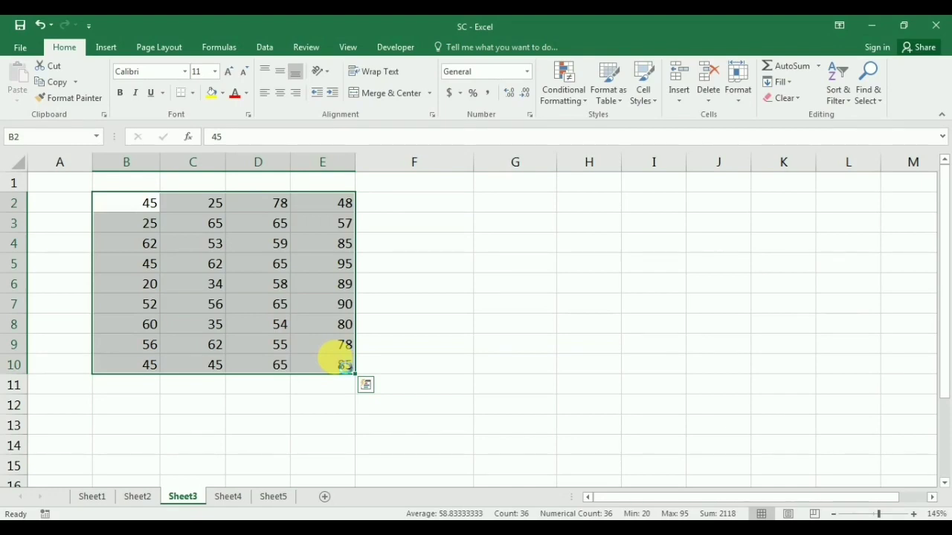
left_click(470, 344)
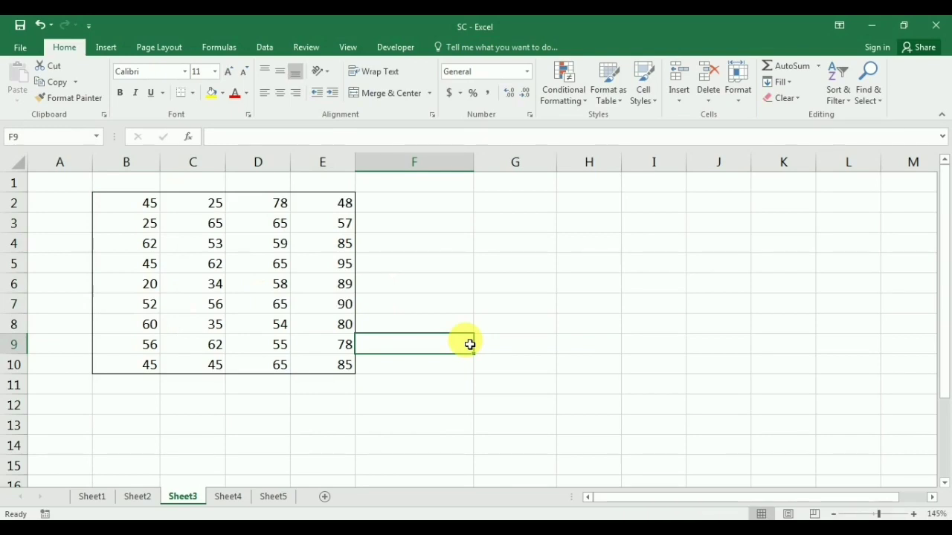
left_click(137, 201)
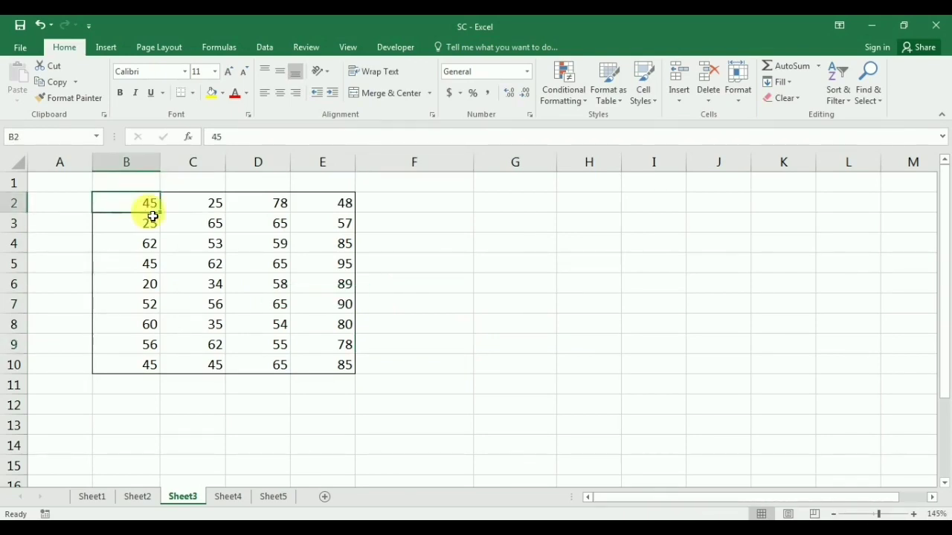
Apply All Borders to B2:E10 with Alt, H, B, A and inspect the result
left_click_drag(152, 217, 346, 365)
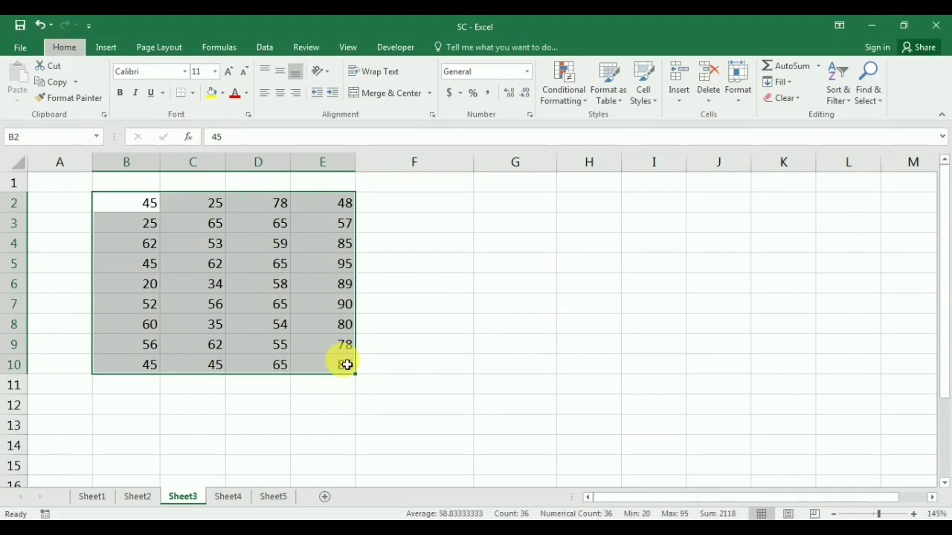
key("alt+h")
key("b")
key("a")
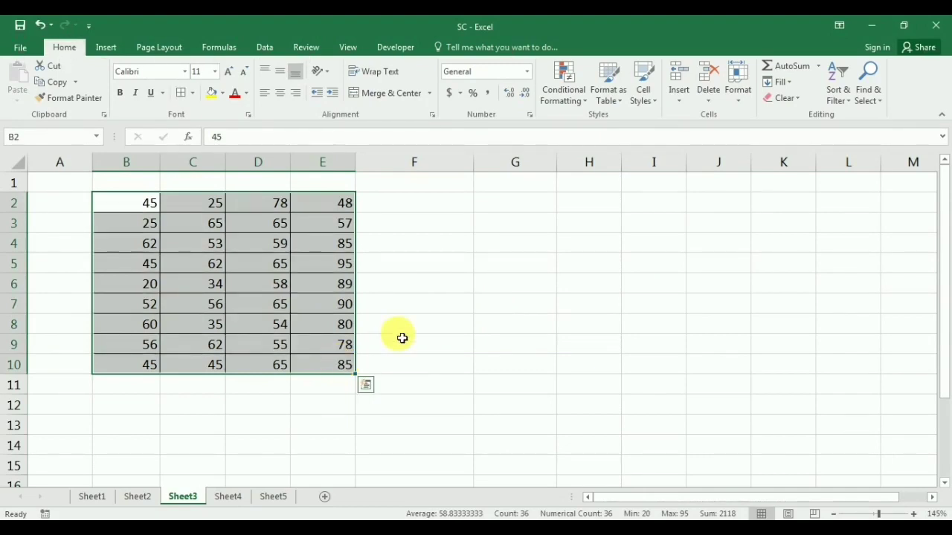
left_click(400, 332)
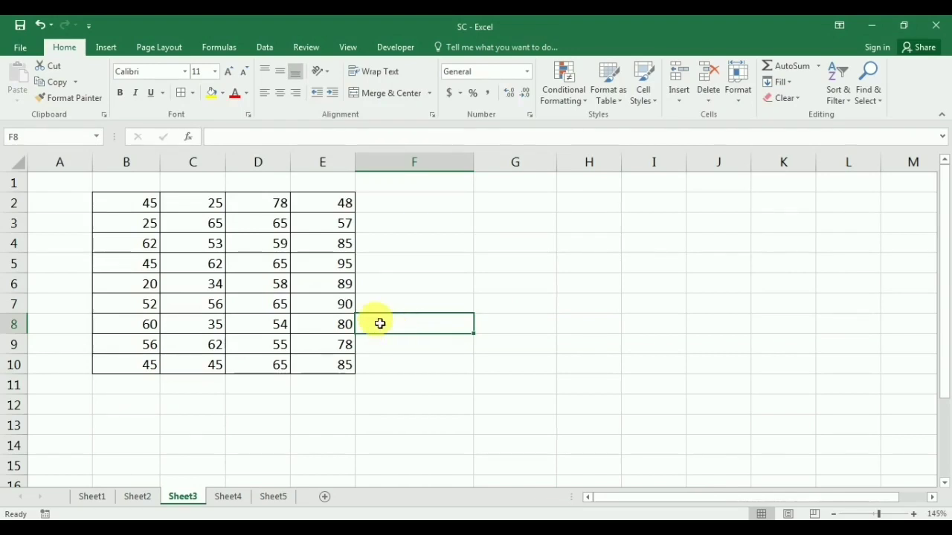
mouse_move(148, 207)
left_mouse_down()
mouse_move(350, 378)
mouse_move(347, 366)
left_mouse_up()
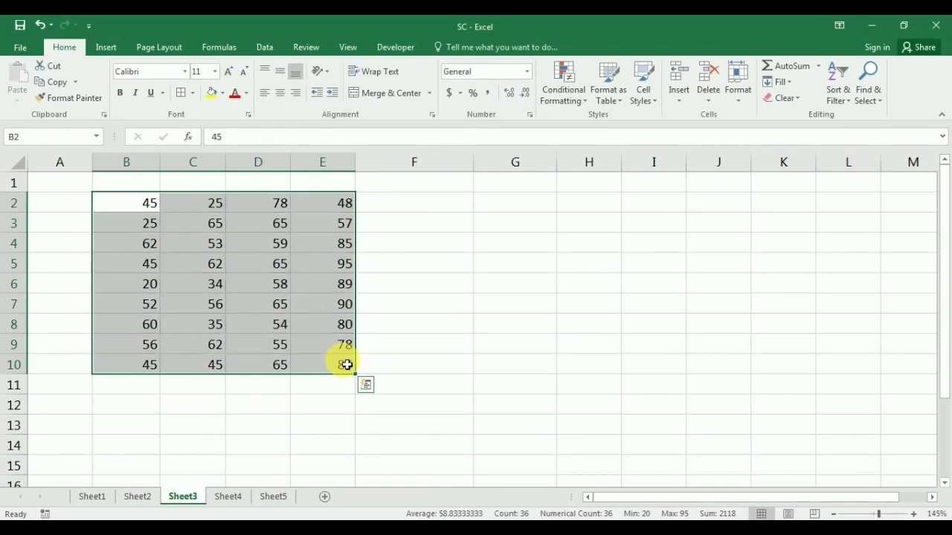
left_click(431, 372)
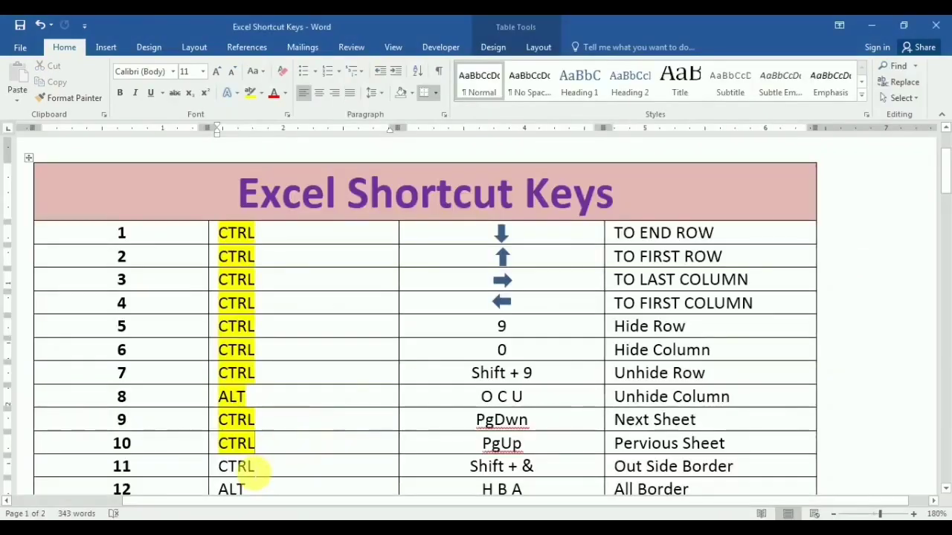
Highlight the key cells for Out Side Border, All Border and Remove Border in yellow
scroll(246, 453, "down", 5)
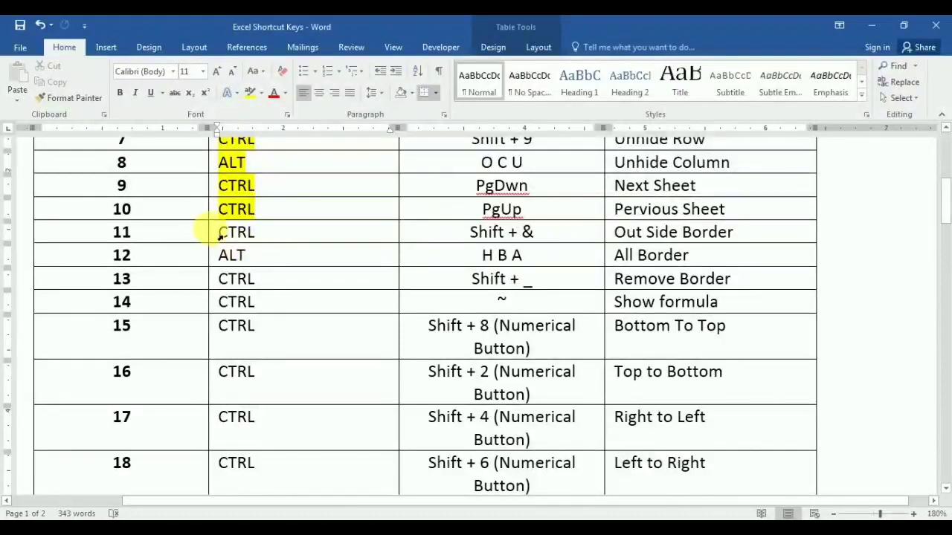
left_click_drag(220, 234, 229, 274)
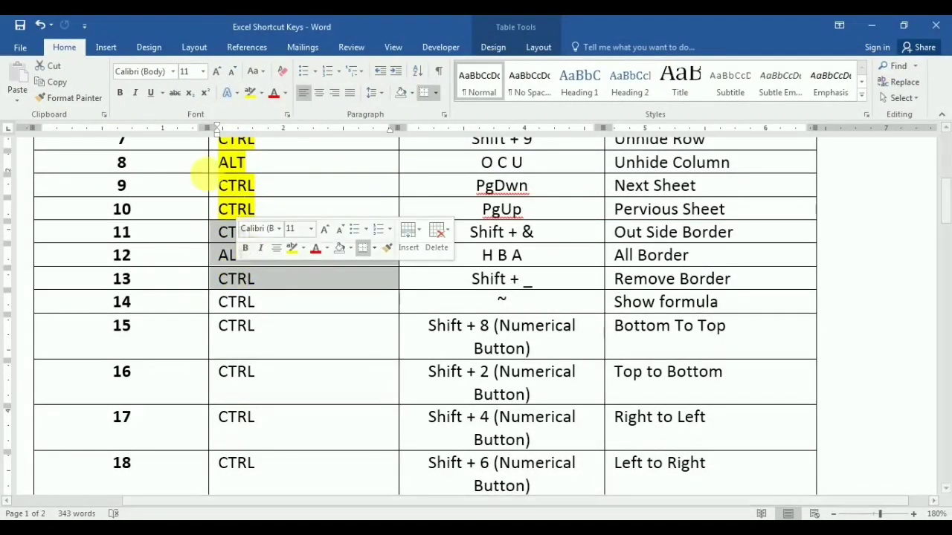
left_click(251, 92)
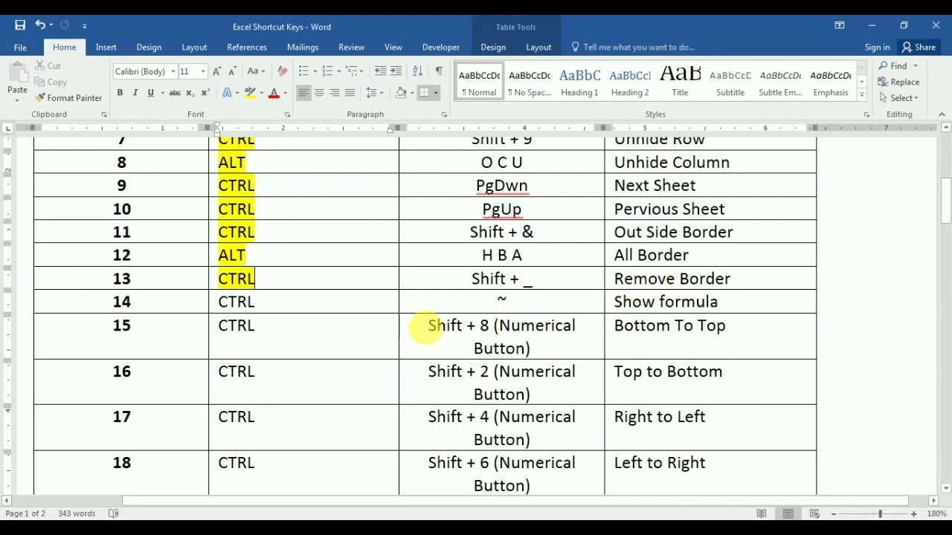
left_click(265, 305)
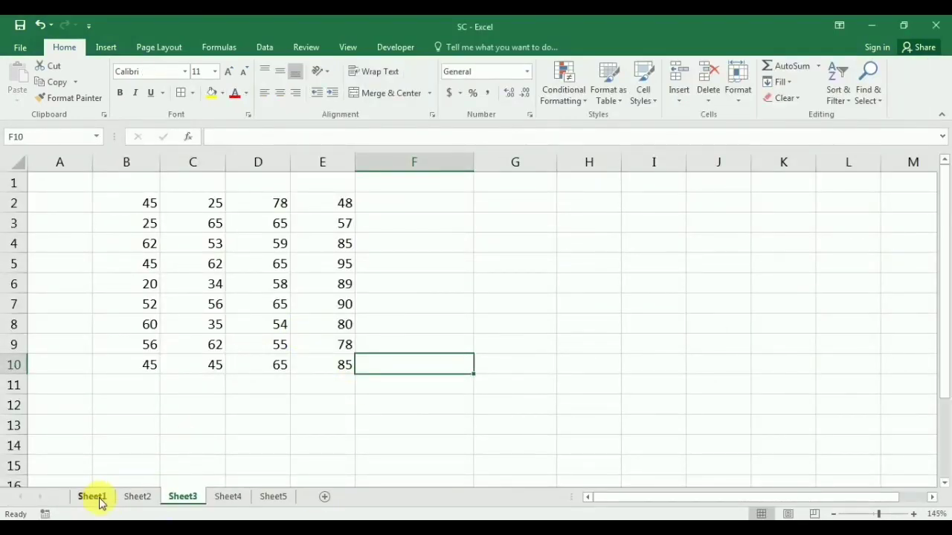
On Sheet1, show the AMOUNT formulas with Ctrl+` and toggle back to calculated values
left_click(93, 496)
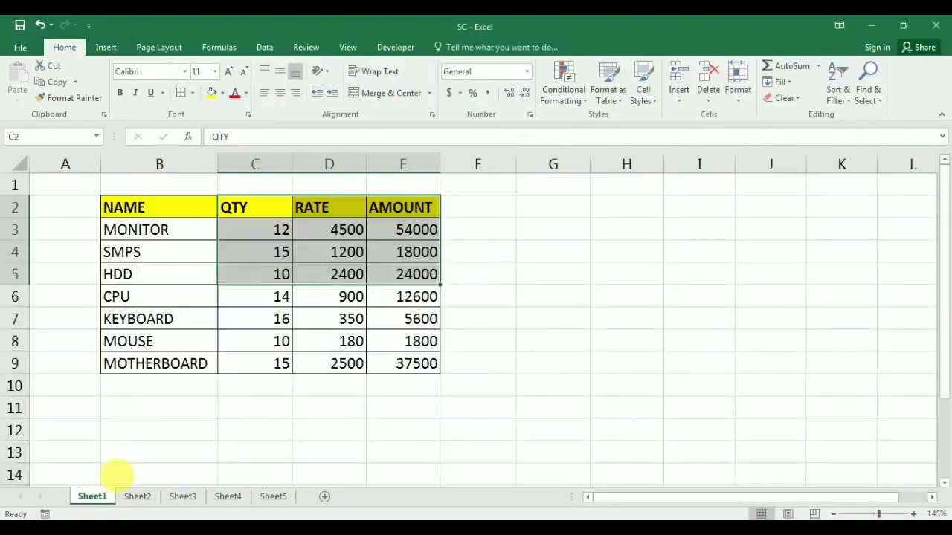
left_click_drag(404, 224, 408, 344)
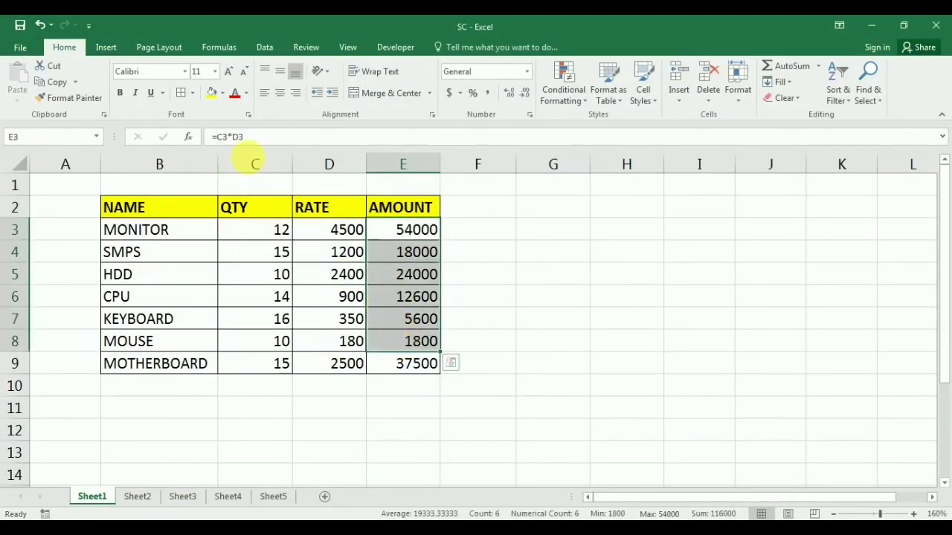
left_click(489, 364)
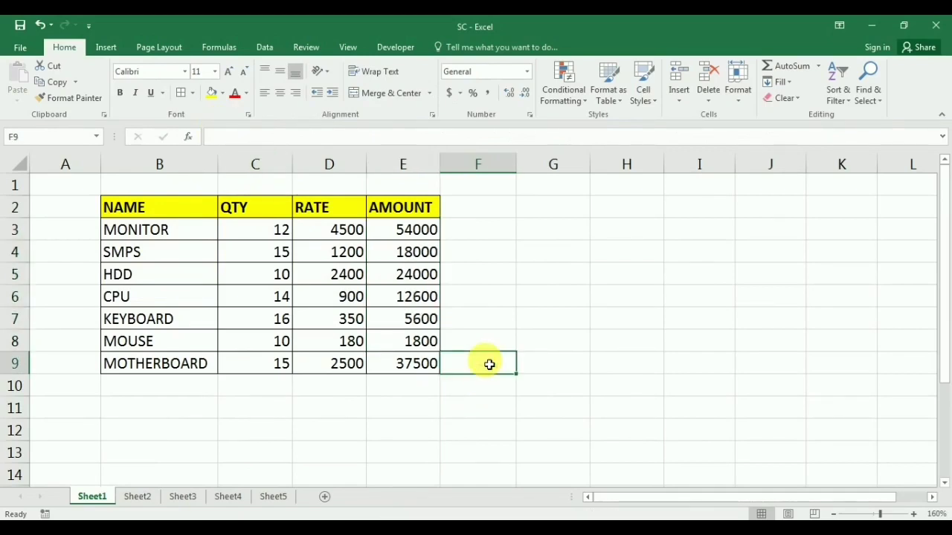
key("ctrl+grave")
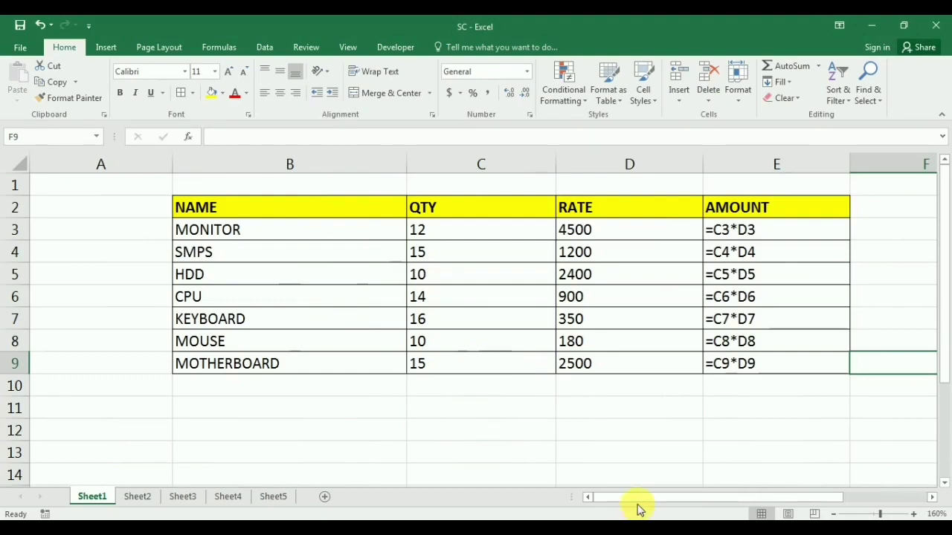
left_click_drag(649, 493, 720, 500)
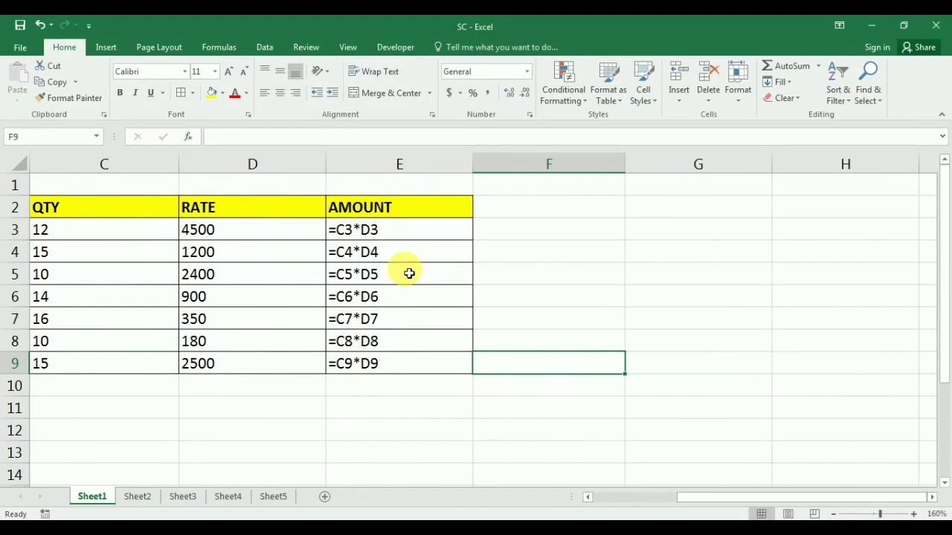
key("ctrl+grave")
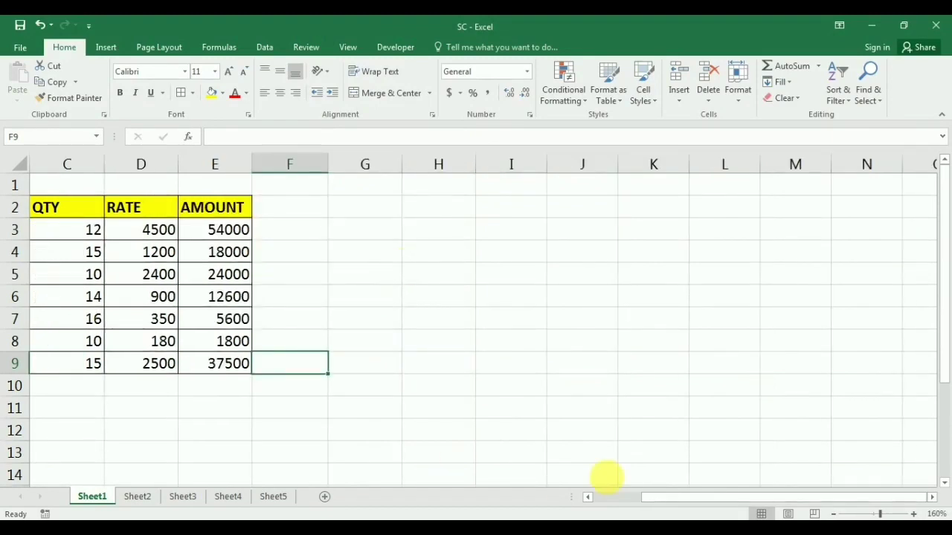
mouse_move(652, 495)
left_mouse_down()
mouse_move(618, 506)
mouse_move(557, 497)
left_mouse_up()
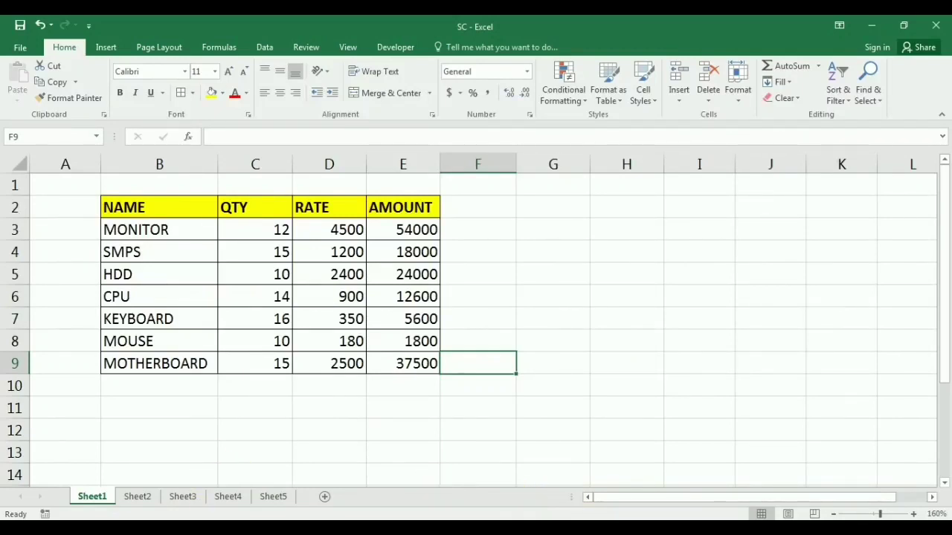
key("alt+Tab")
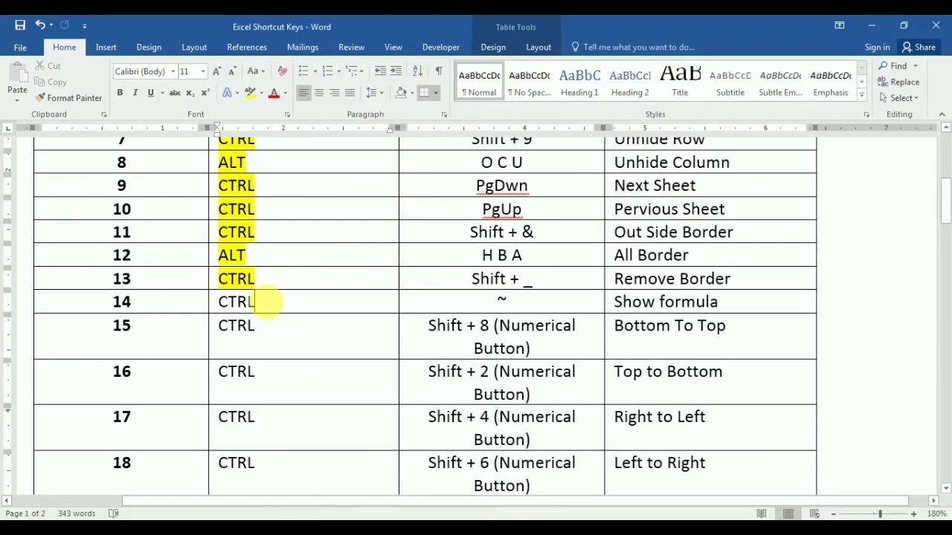
Highlight the CTRL entries of rows 14 and 15 yellow in the Word shortcut table
double_click(228, 301)
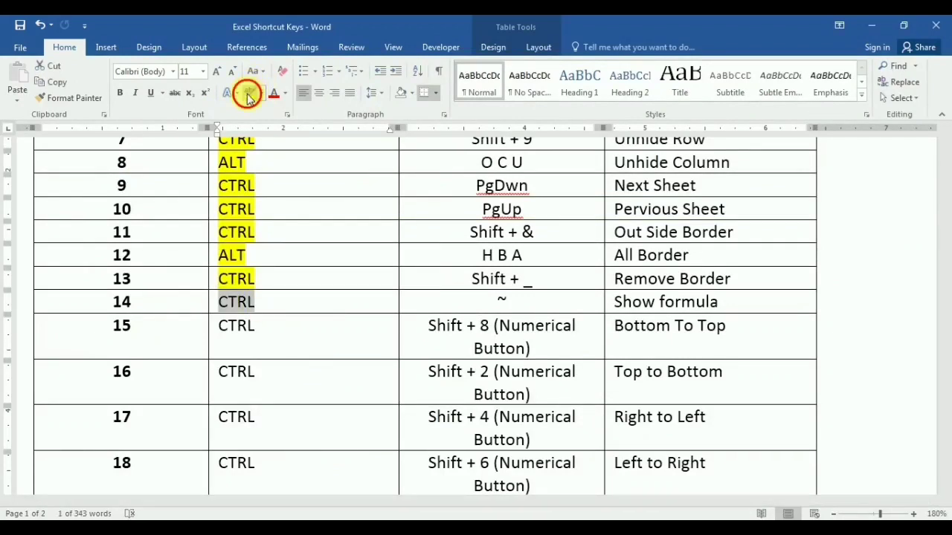
left_click(248, 95)
key("Left")
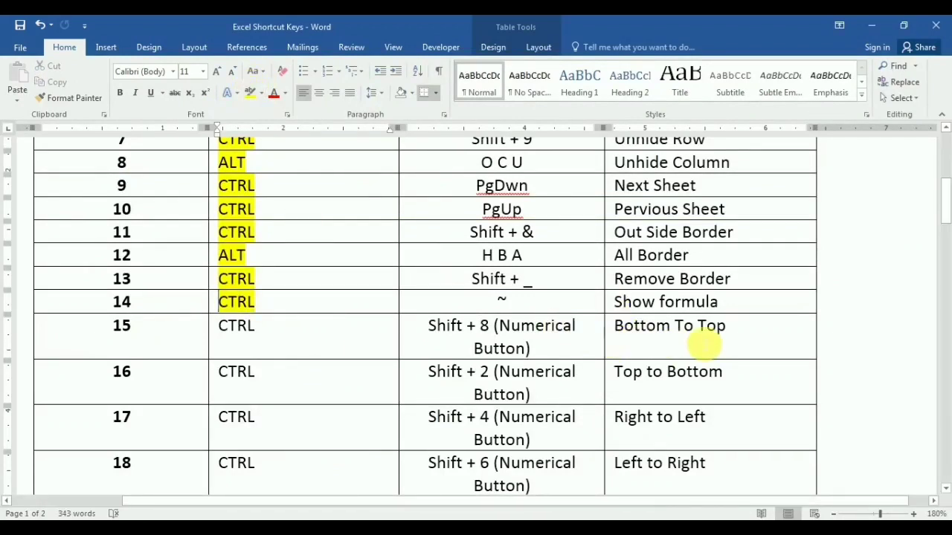
double_click(252, 327)
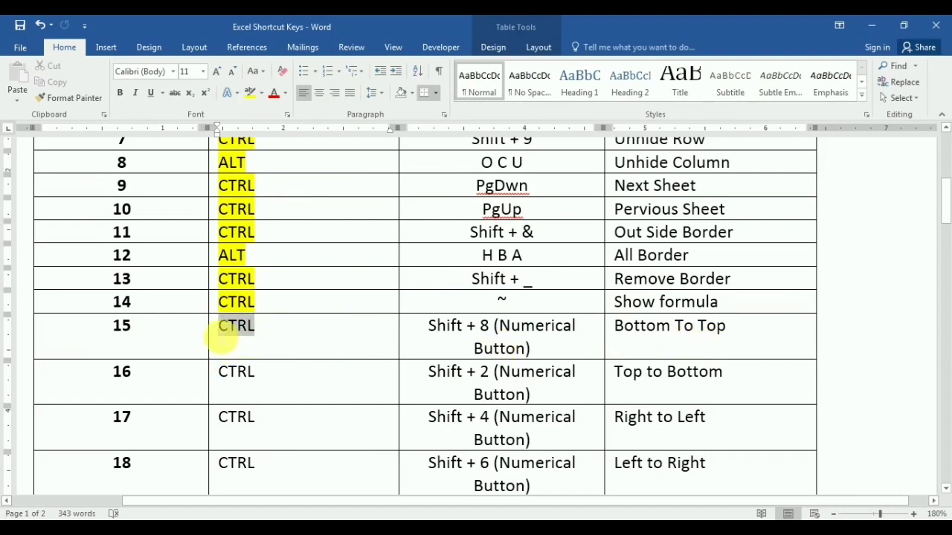
left_click(251, 93)
key("Left")
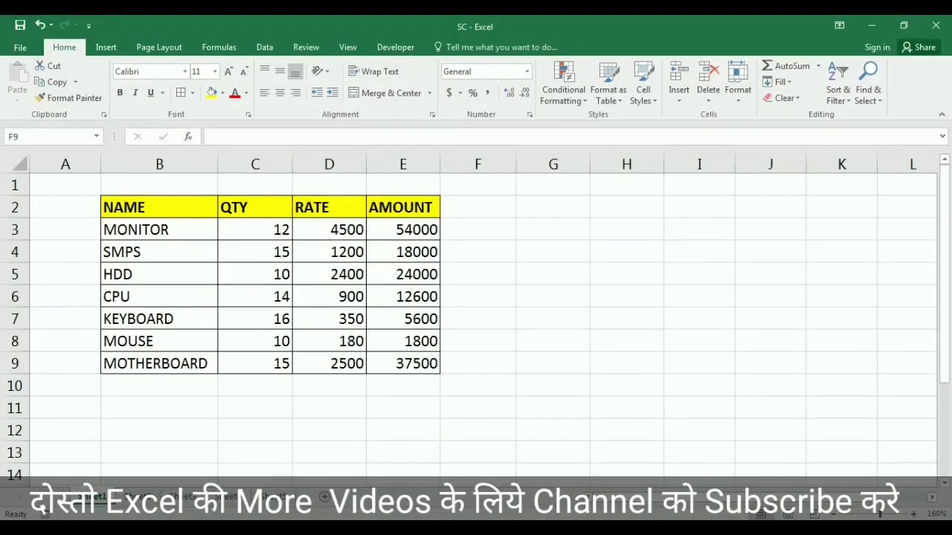
On Sheet3, jump from B2 around the number table's edges with Ctrl+Down, Right, Up and Left
left_click(185, 498)
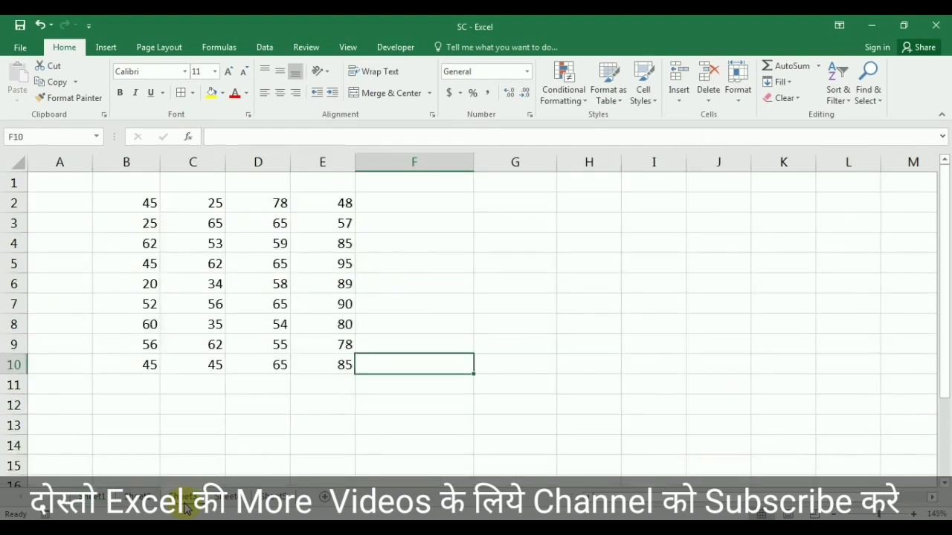
left_click(159, 212)
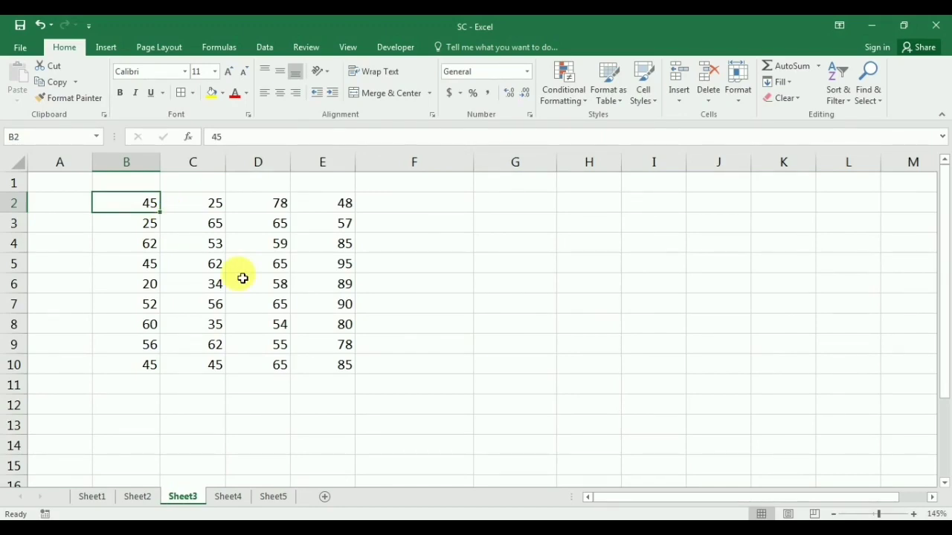
key("ctrl+Down")
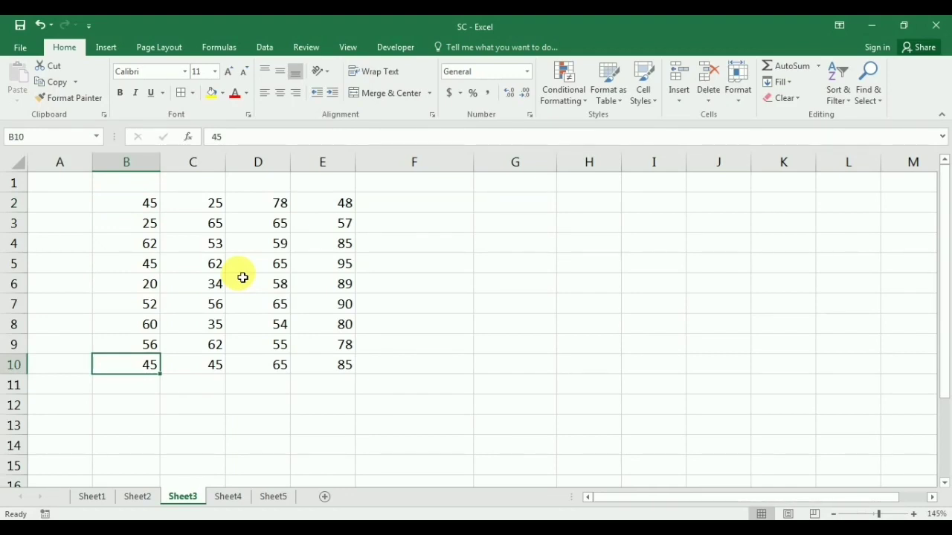
key("ctrl+Right")
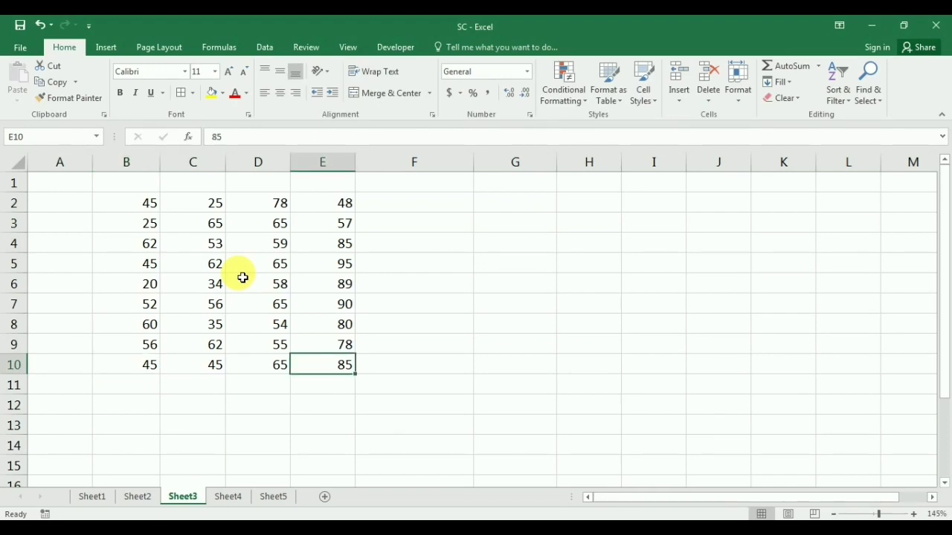
key("ctrl+Up")
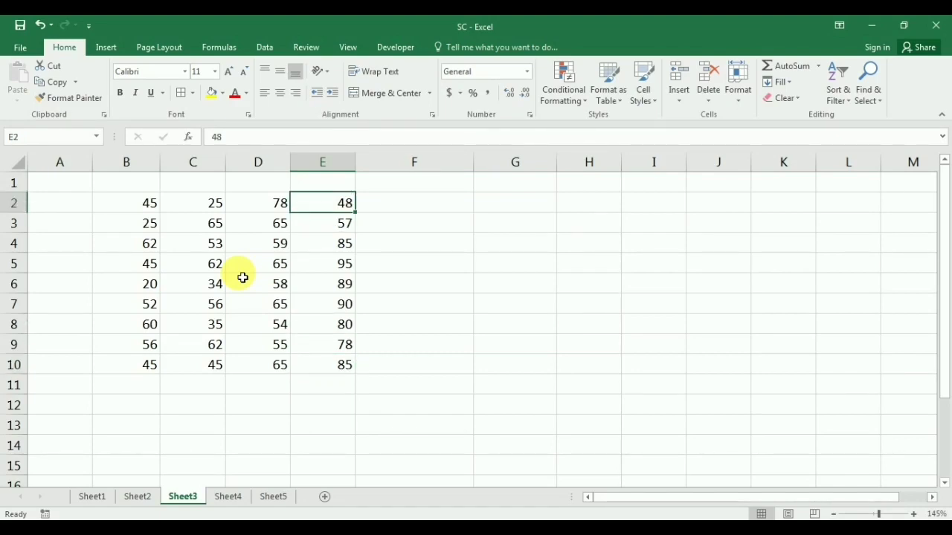
key("ctrl+Left")
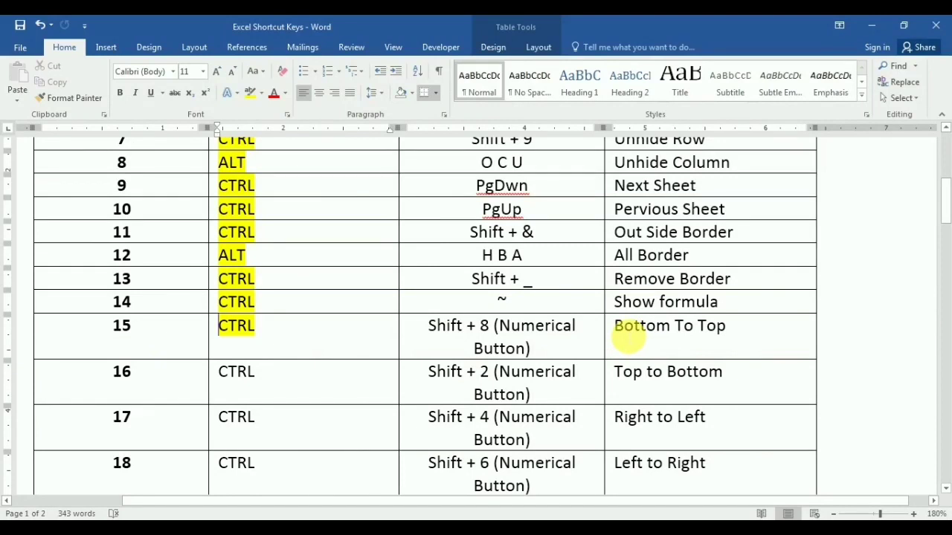
Highlight the CTRL entries of rows 16–18 yellow and scroll down toward row 19
left_click(219, 371)
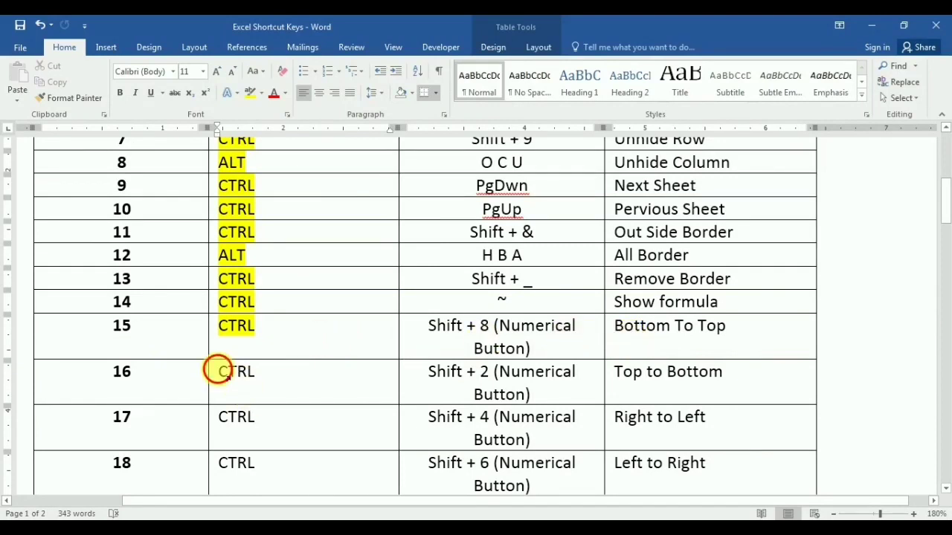
left_click_drag(219, 371, 223, 463)
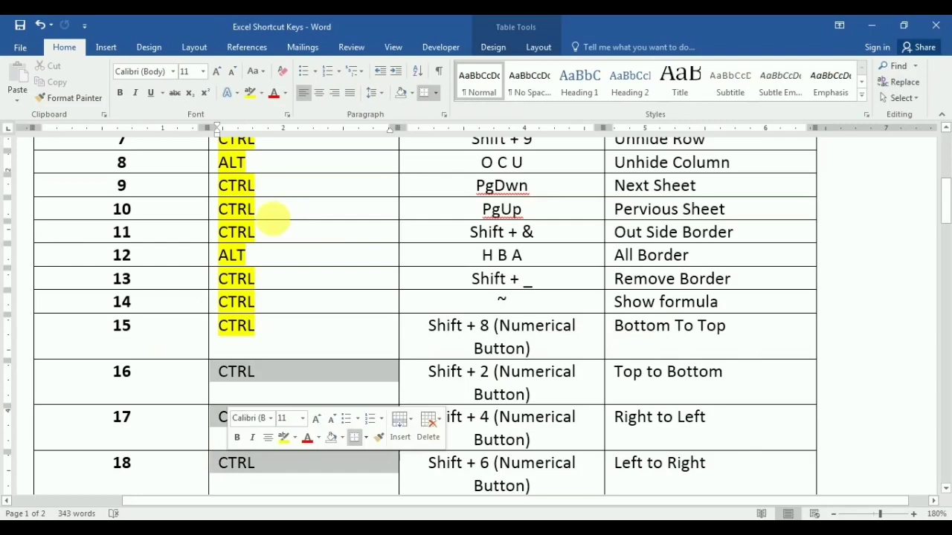
left_click(227, 92)
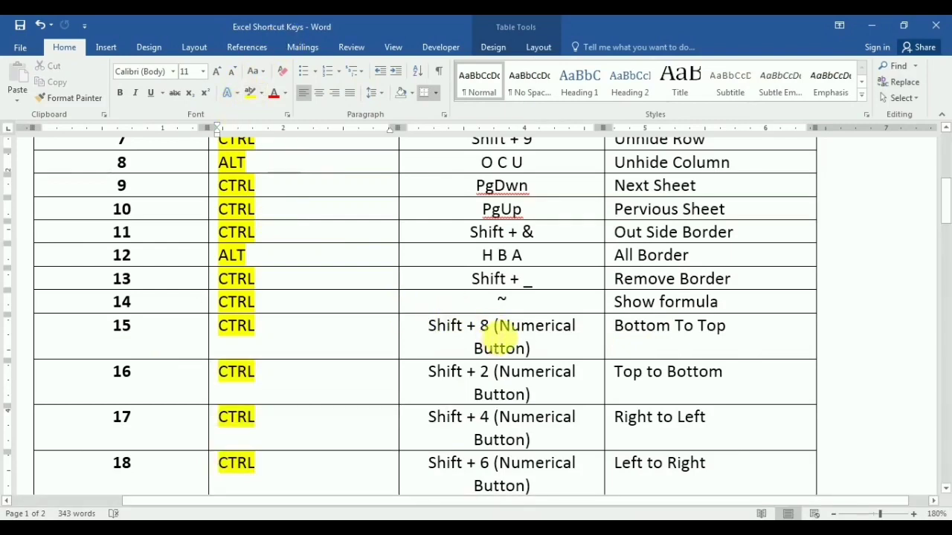
scroll(498, 380, "down", 3)
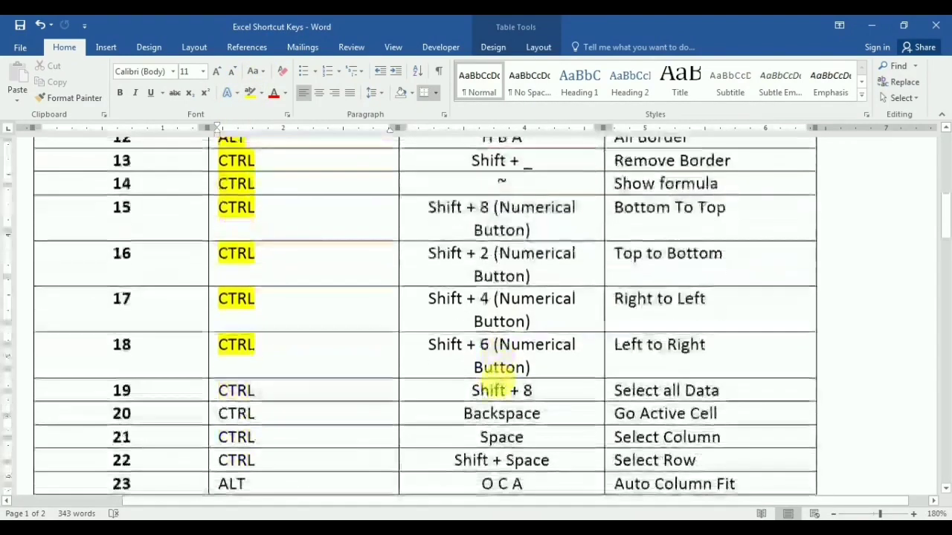
scroll(498, 379, "down", 2)
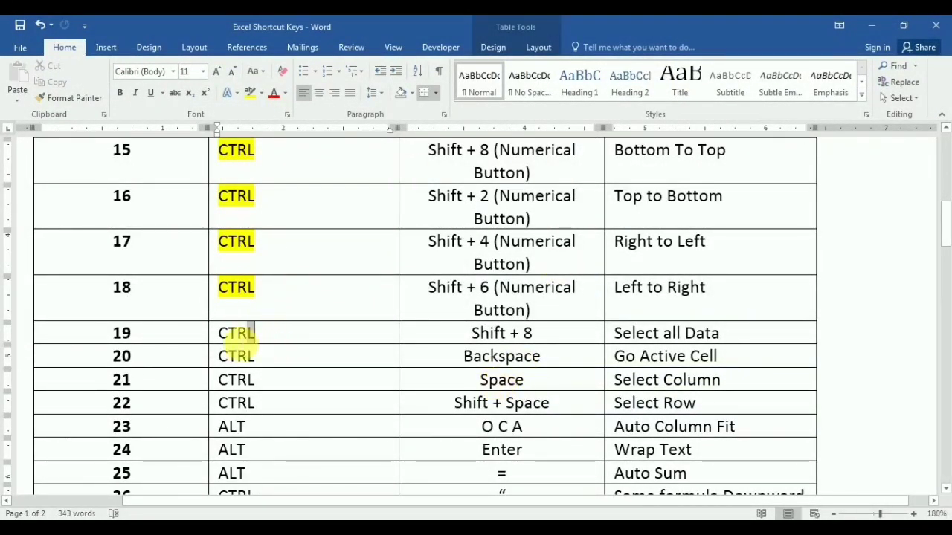
left_click_drag(250, 333, 227, 333)
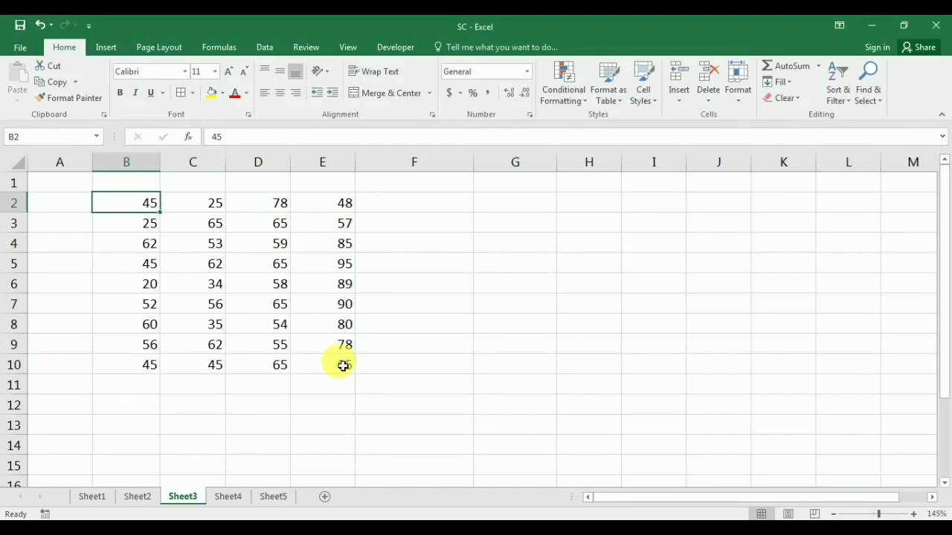
Select the whole B2:E10 number table with Ctrl+A from cell E10
left_click(343, 365)
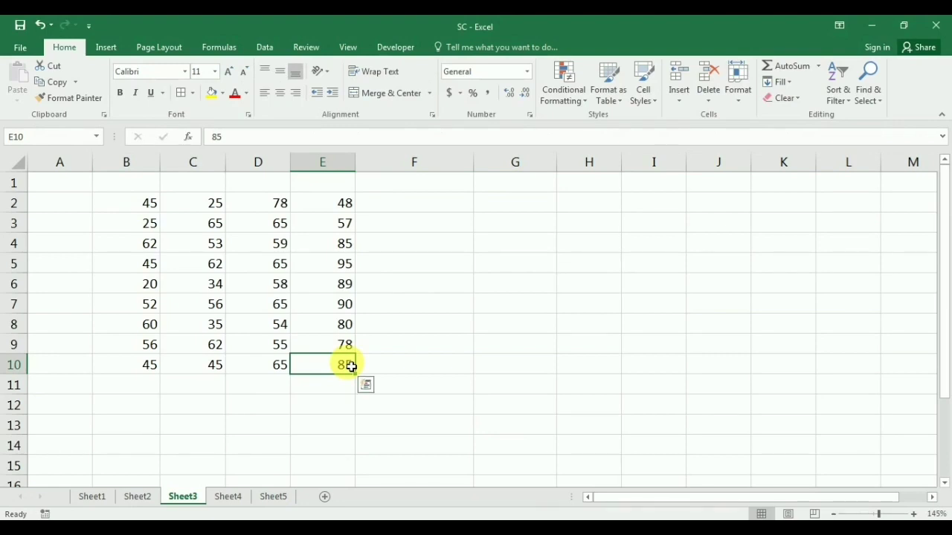
key("ctrl+a")
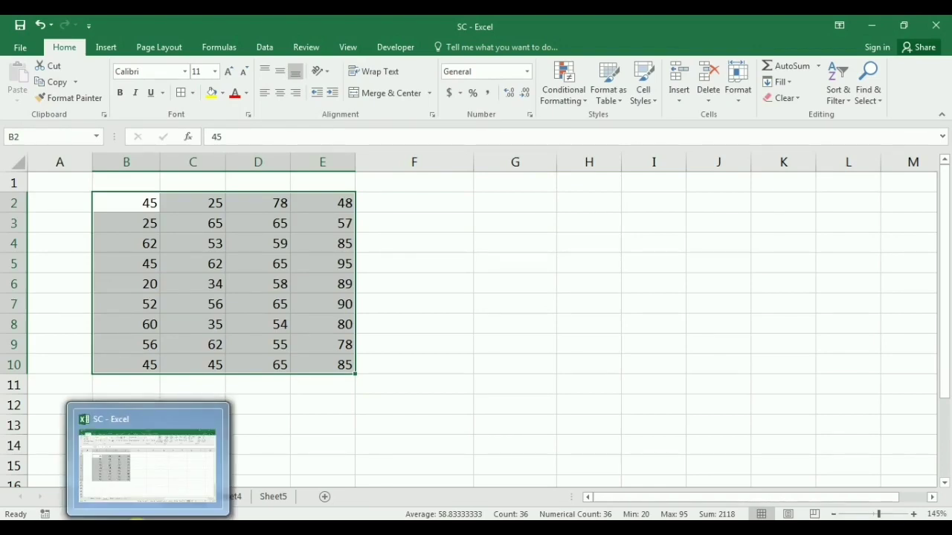
Highlight row 19's CTRL entry yellow in Word, then select Excel's table region with Ctrl+Shift+8
left_click(112, 461)
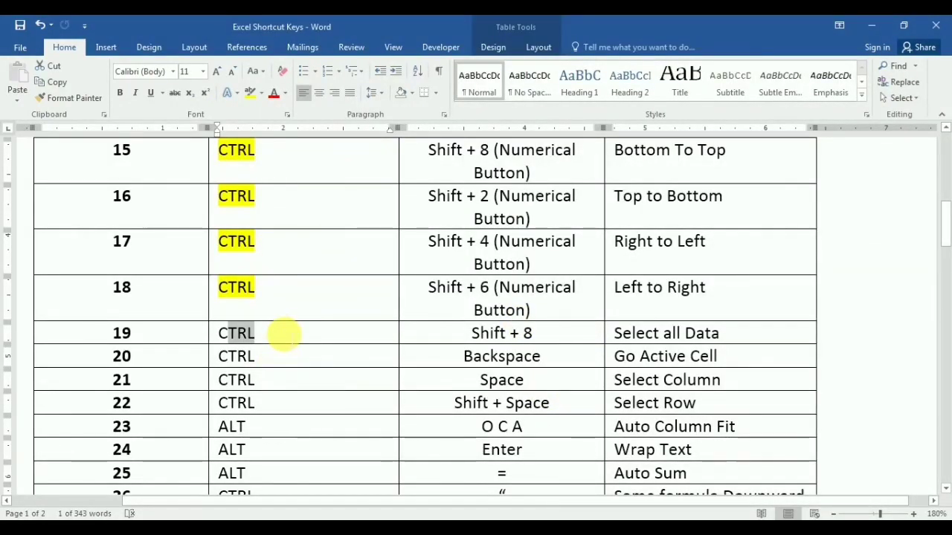
double_click(283, 332)
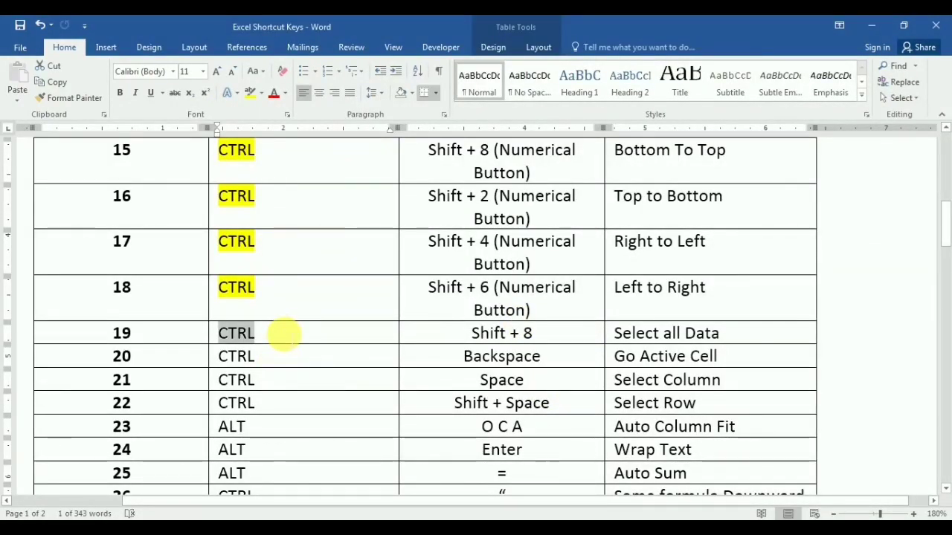
left_click(250, 93)
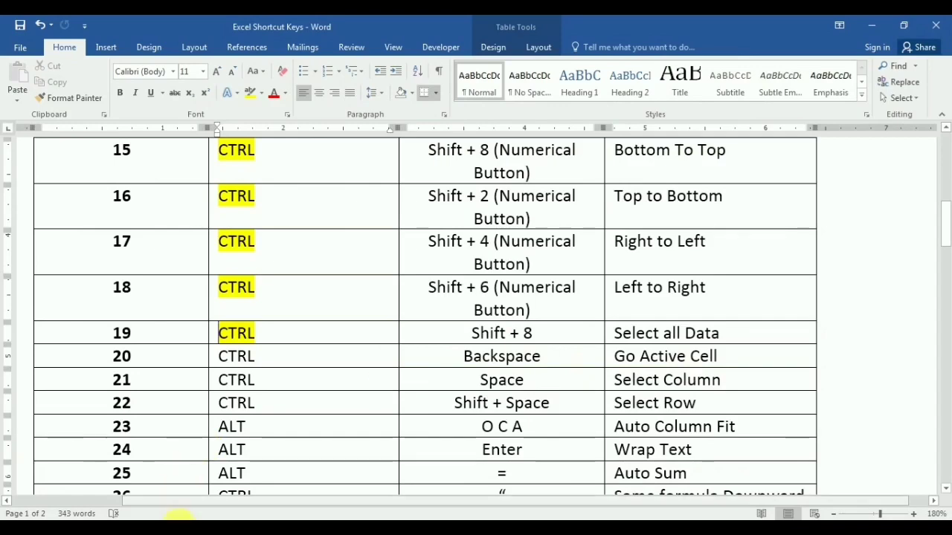
key("alt+Tab")
key("ctrl+shift+8")
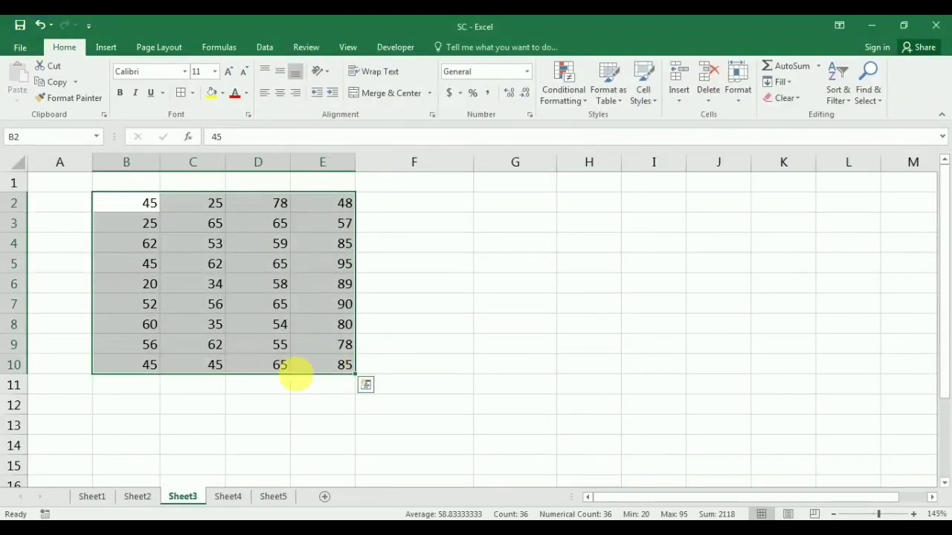
left_click(265, 365)
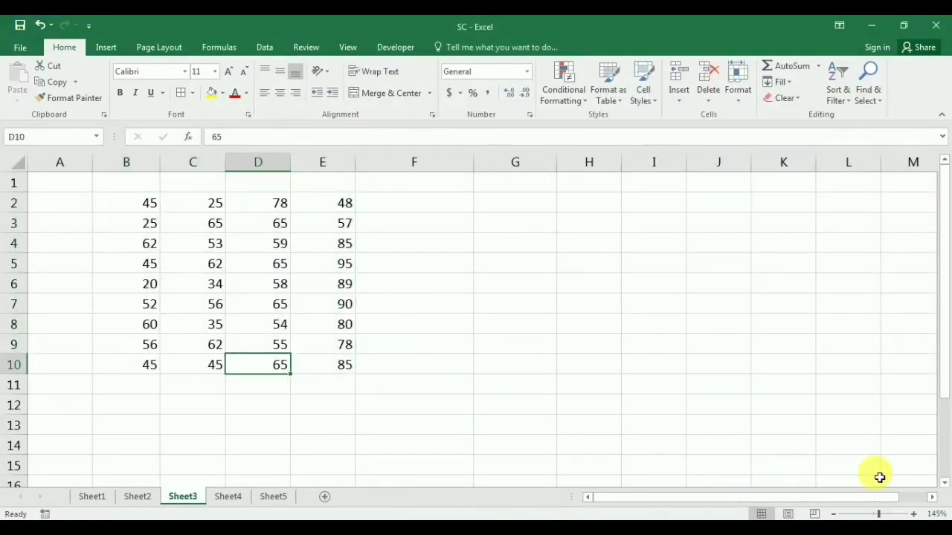
mouse_move(945, 380)
left_mouse_down()
mouse_move(936, 463)
mouse_move(943, 482)
left_mouse_up()
left_click(942, 482)
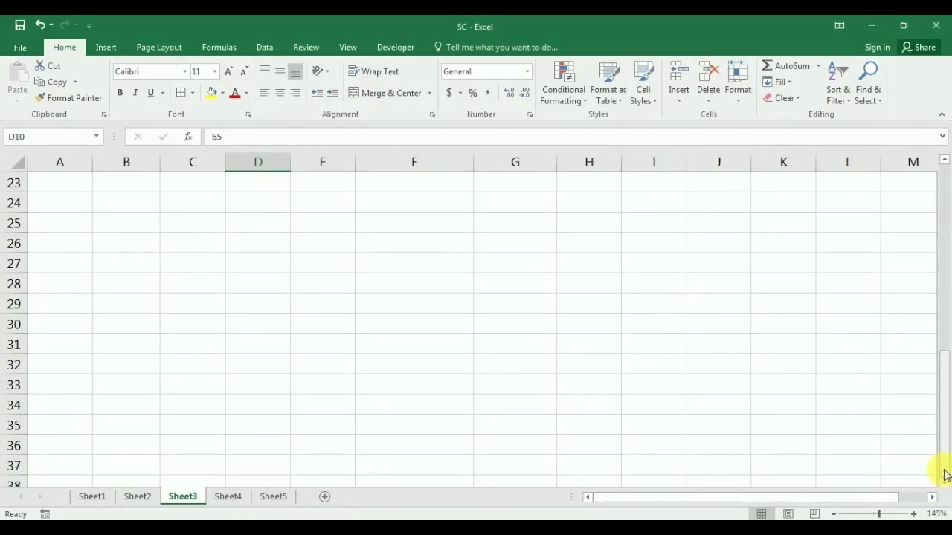
scroll(944, 475, "up", 7)
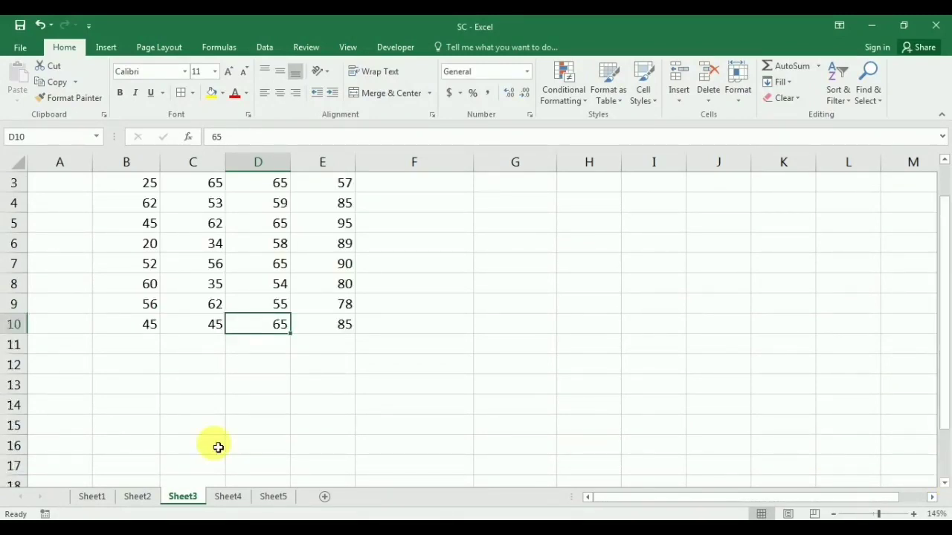
left_click(92, 497)
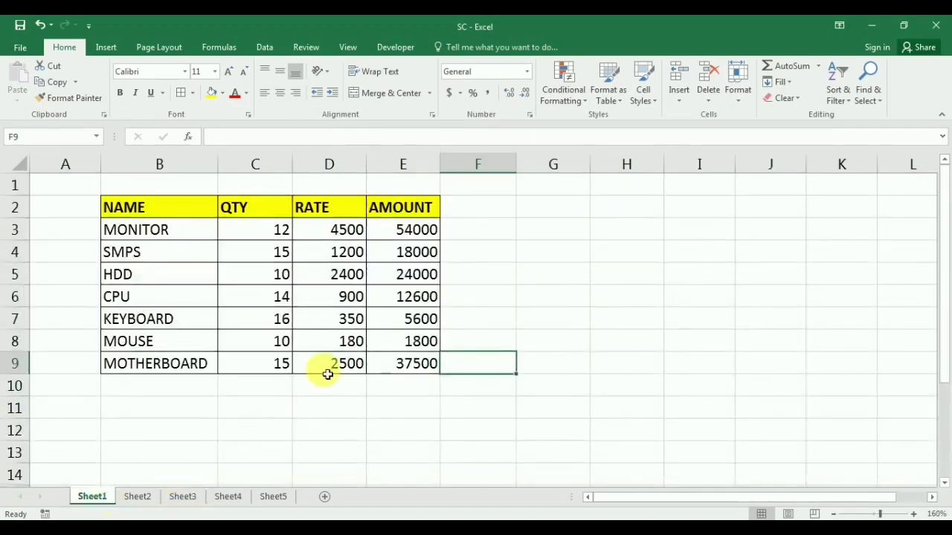
left_click(223, 496)
left_click(184, 497)
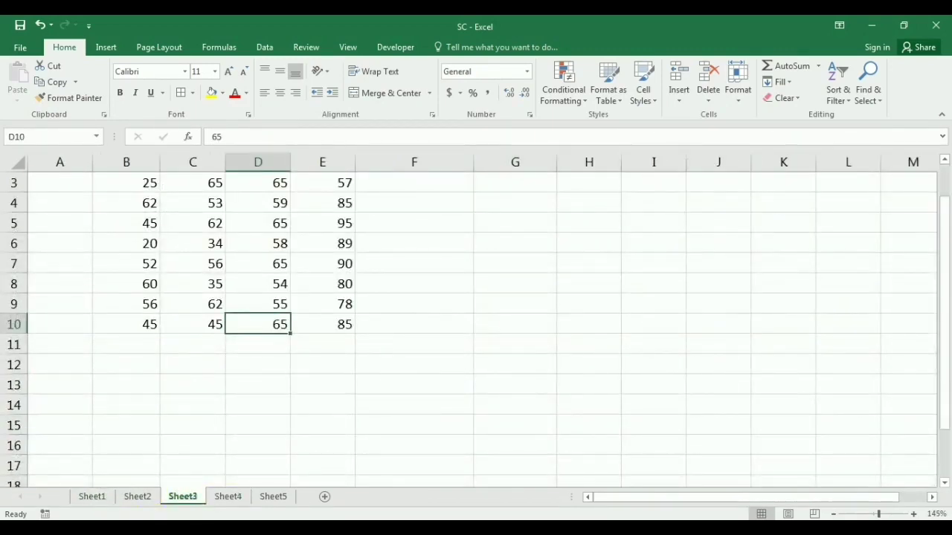
Highlight the CTRL entries of rows 20 and 21 yellow in the Word shortcut table
left_click(119, 513)
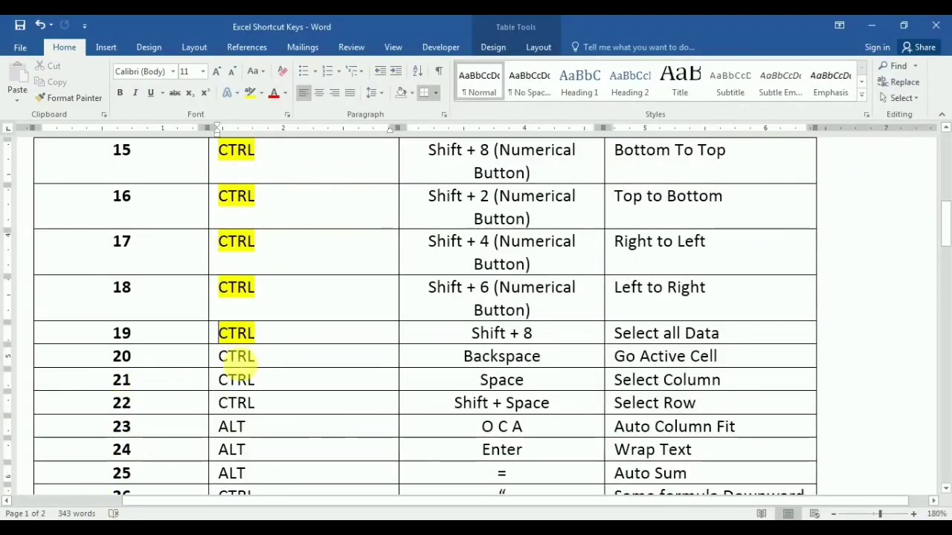
left_click(221, 356)
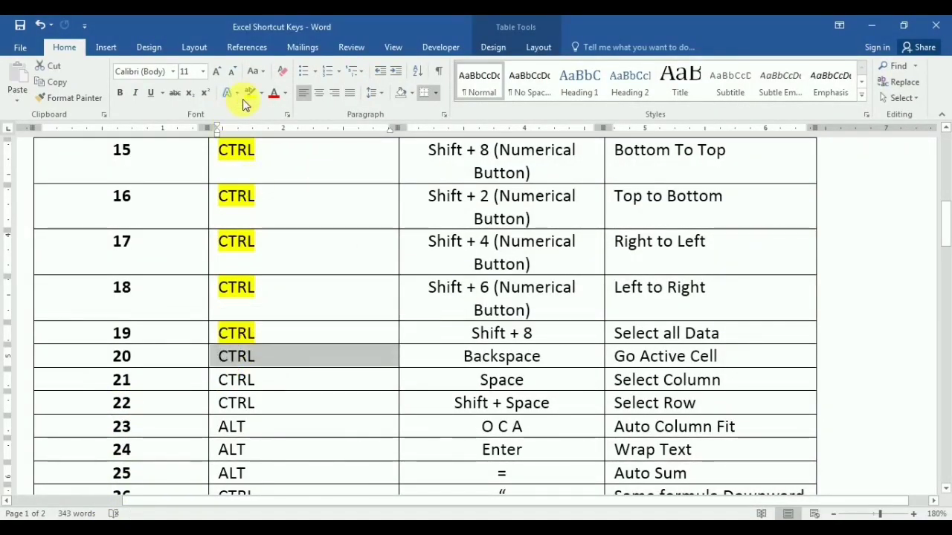
left_click(248, 94)
mouse_move(256, 380)
left_mouse_down()
mouse_move(225, 402)
mouse_move(217, 380)
left_mouse_up()
left_click(250, 94)
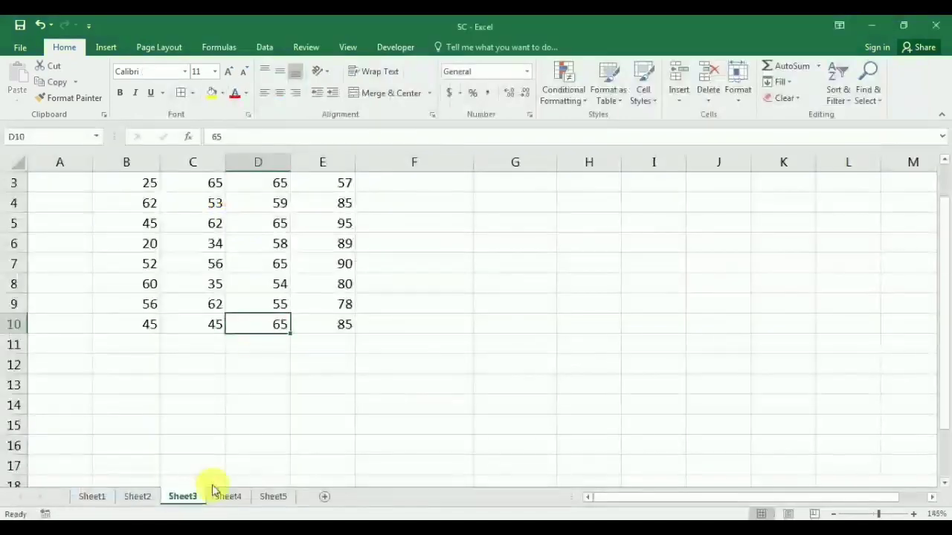
Select all of column D with Ctrl+Space, then all of row 4 with Shift+Space
left_click(265, 212)
scroll(264, 212, "up", 1)
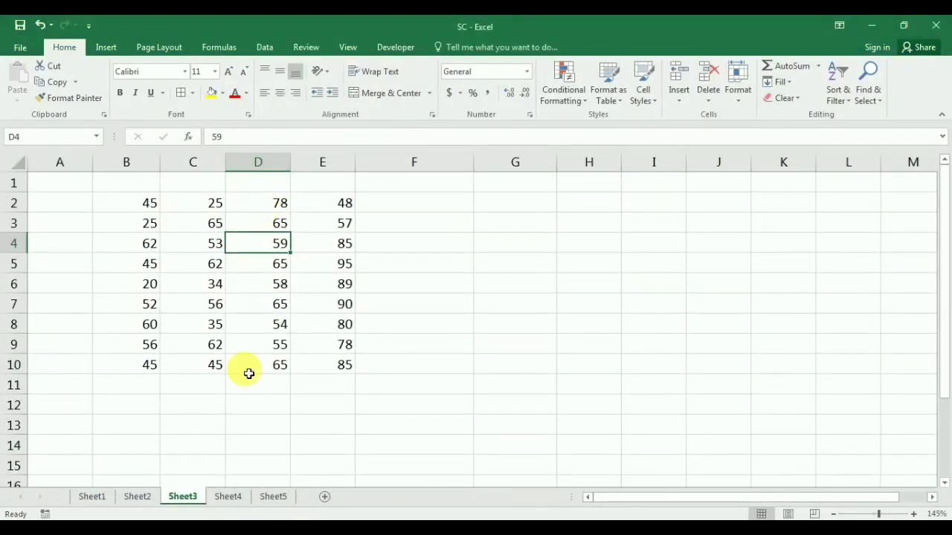
key("ctrl+space")
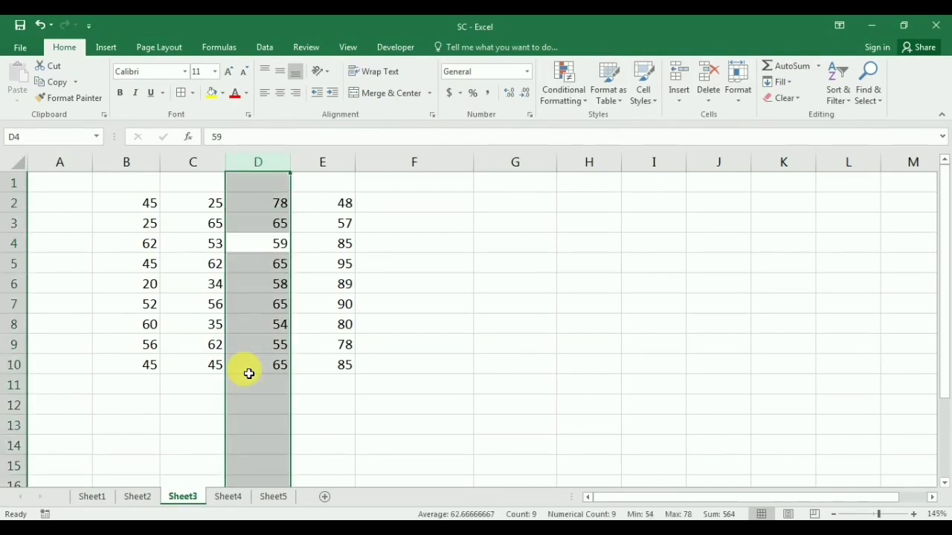
left_click(193, 248)
key("shift+space")
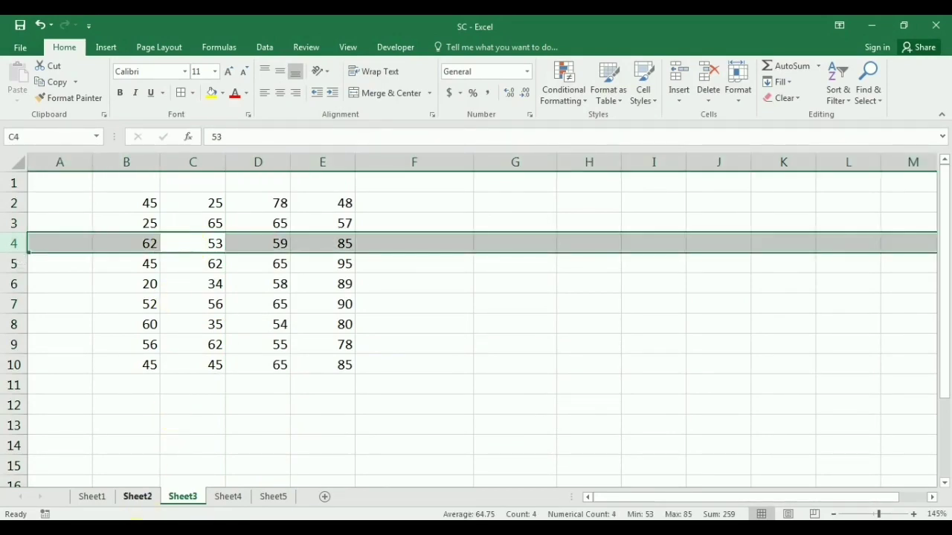
key("alt+Tab")
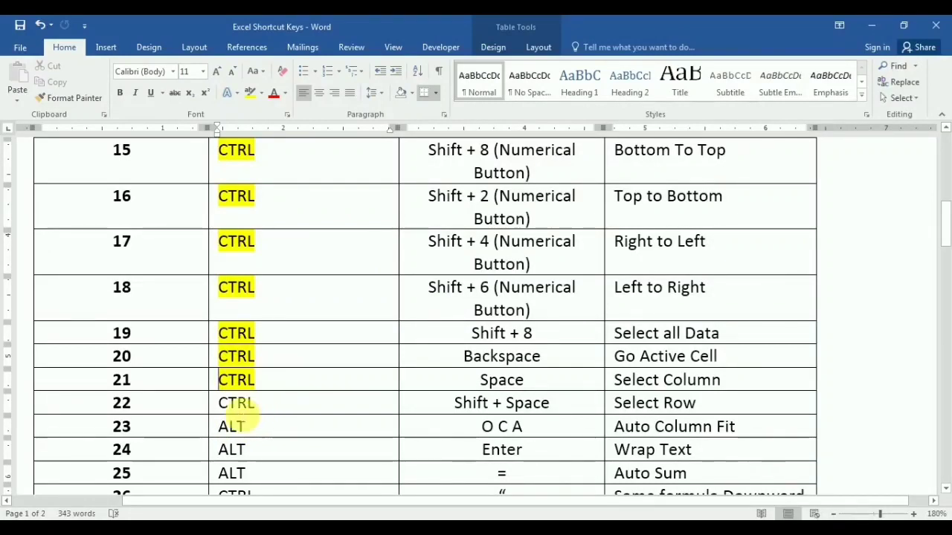
Highlight row 22's CTRL entry (Select Row) yellow, then clear the selection
left_click_drag(259, 408, 231, 417)
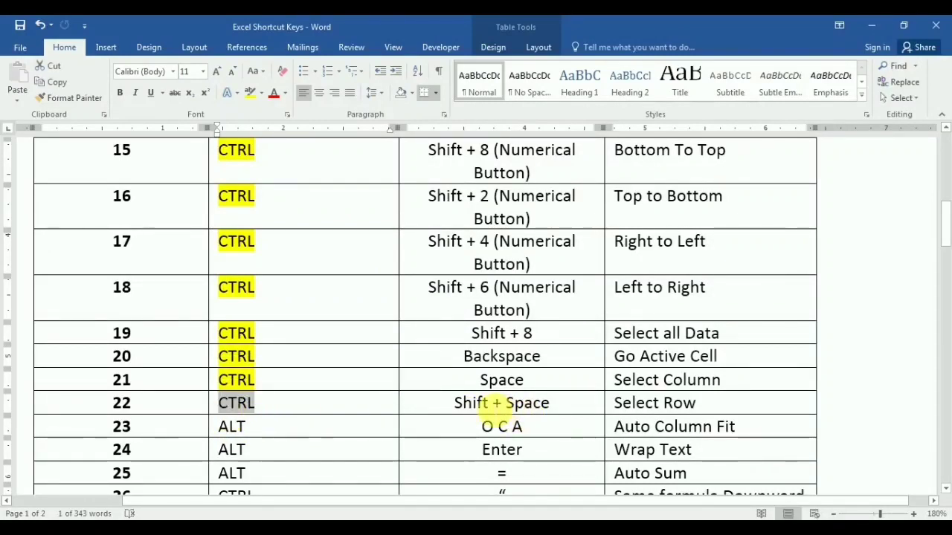
left_click(251, 92)
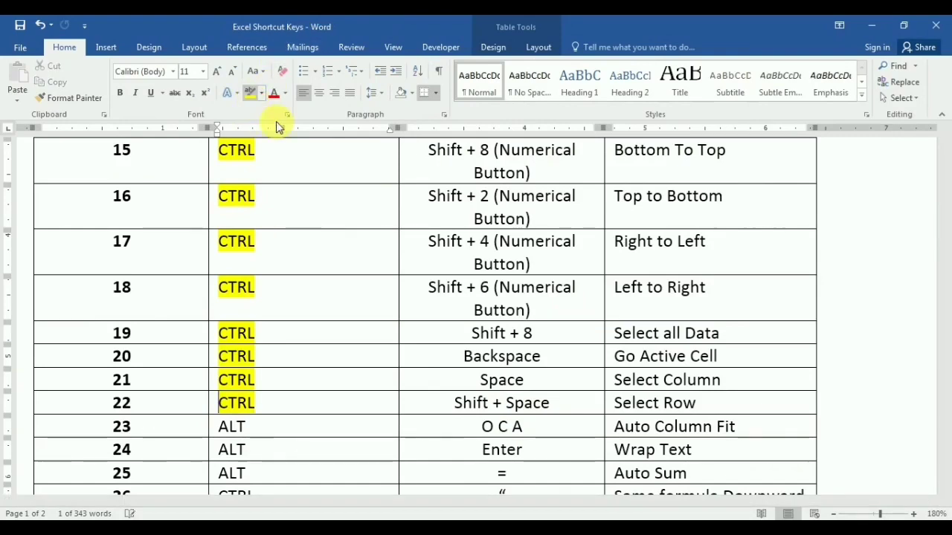
left_click(260, 433)
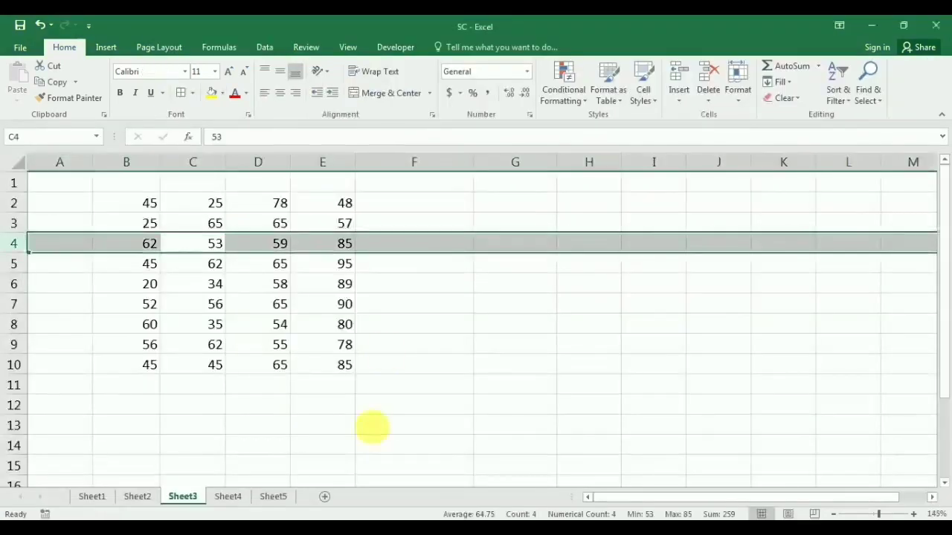
Enter a full name in G3, auto-fit column G with Alt+O,C,A, then undo it
left_click(512, 242)
left_click(517, 229)
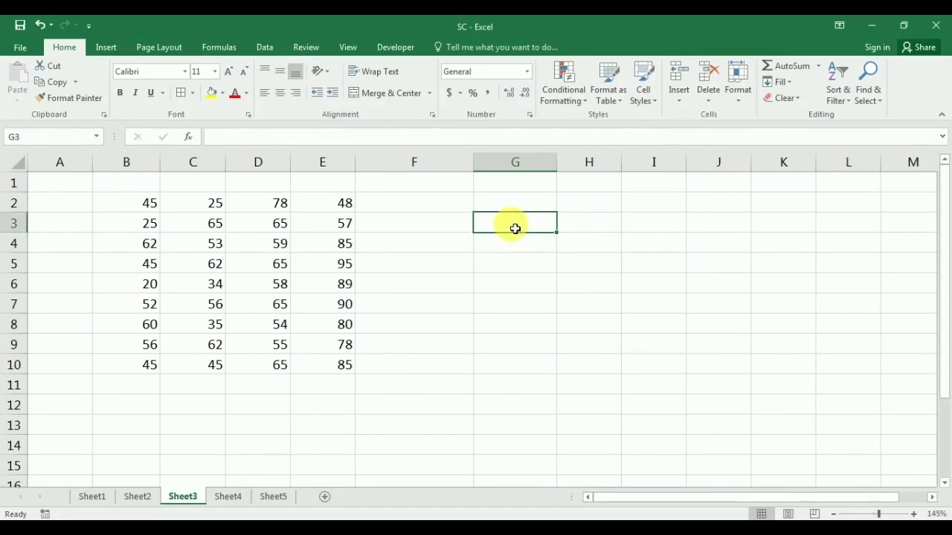
type("RAMESH KUMAR SHARMA")
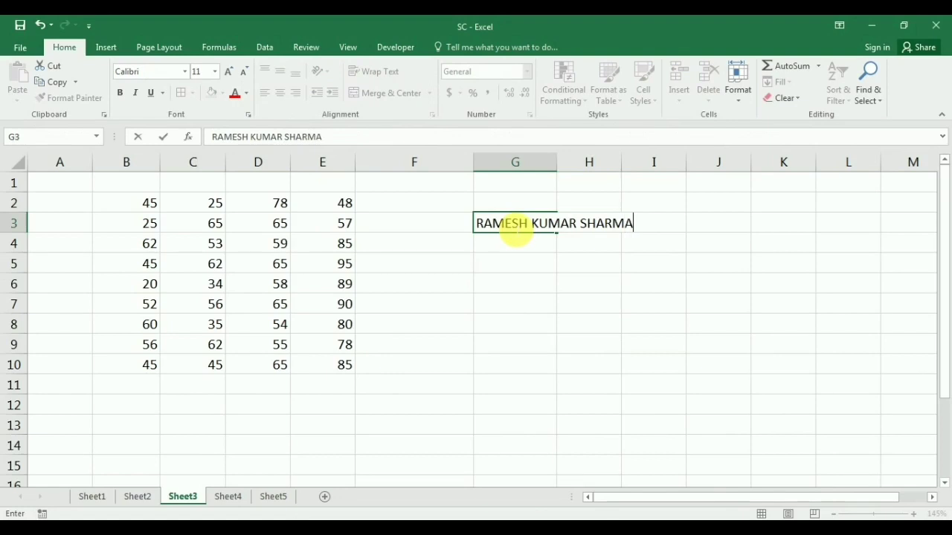
key("Return")
left_click(513, 227)
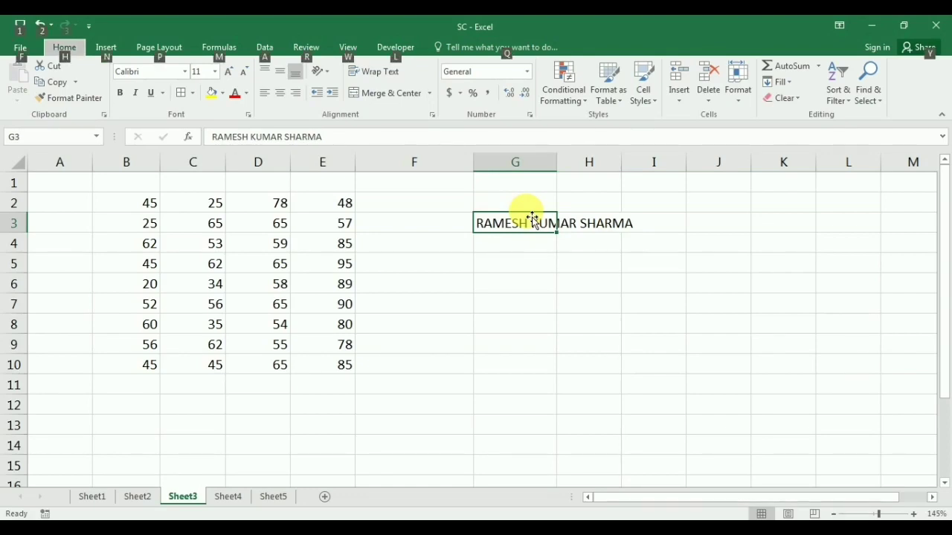
key("alt+o")
key("c")
key("a")
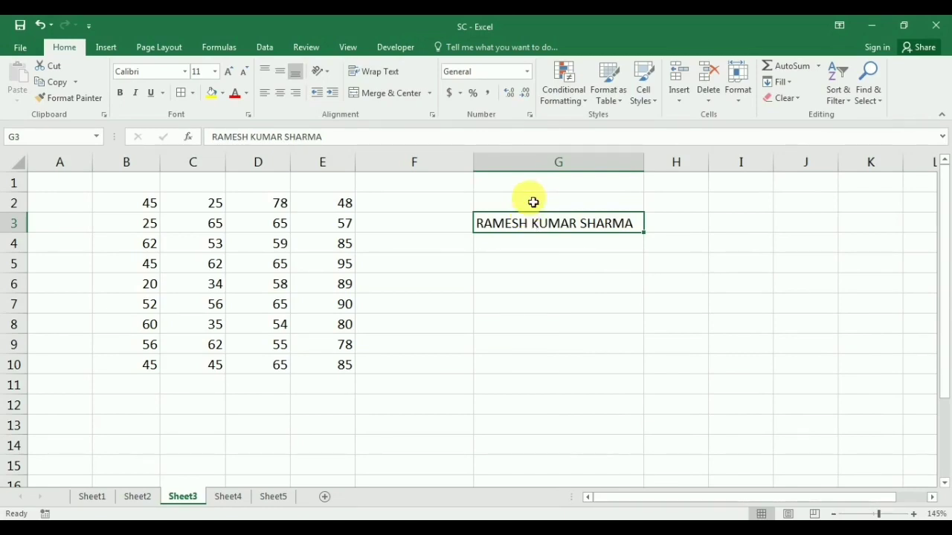
key("ctrl+z")
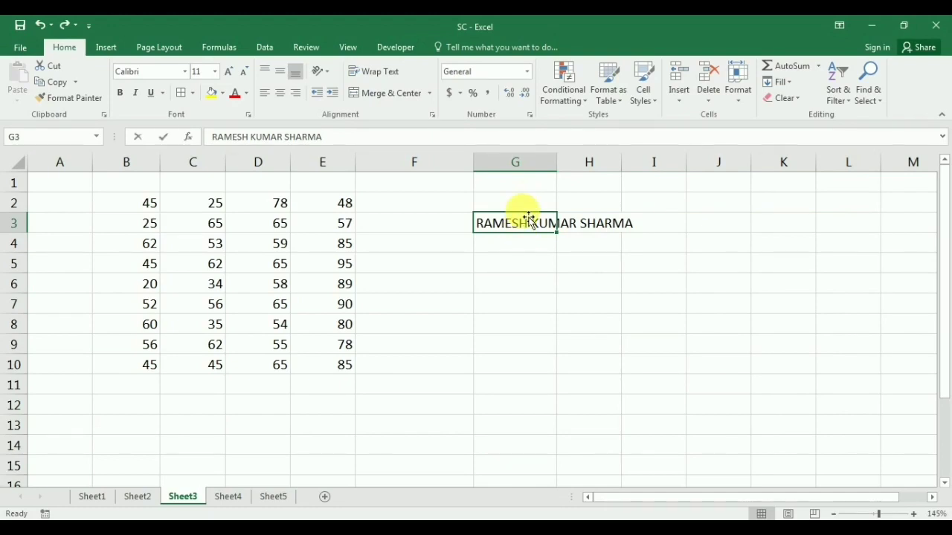
Re-enter the name in G3 over three lines using Alt+Enter and apply Wrap Text
type("rA")
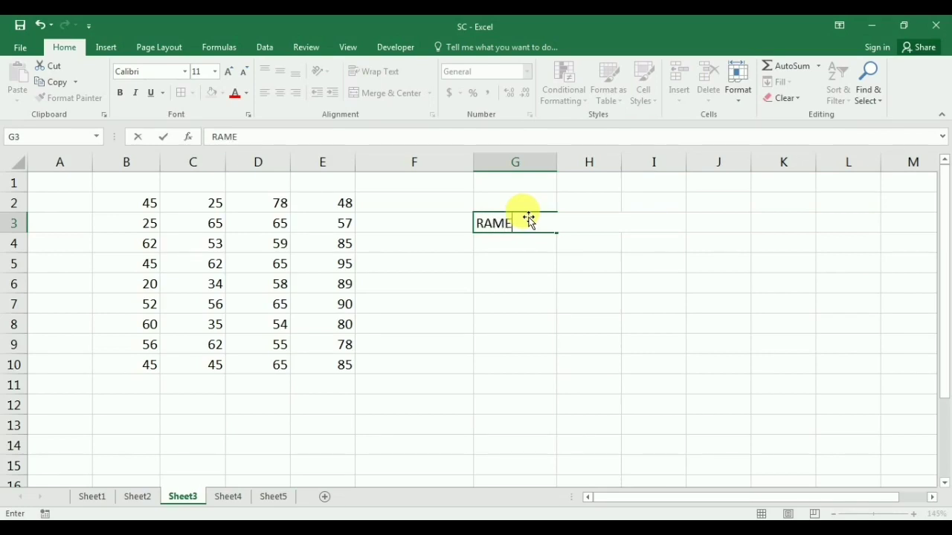
key("alt+Return")
type("KUMAR")
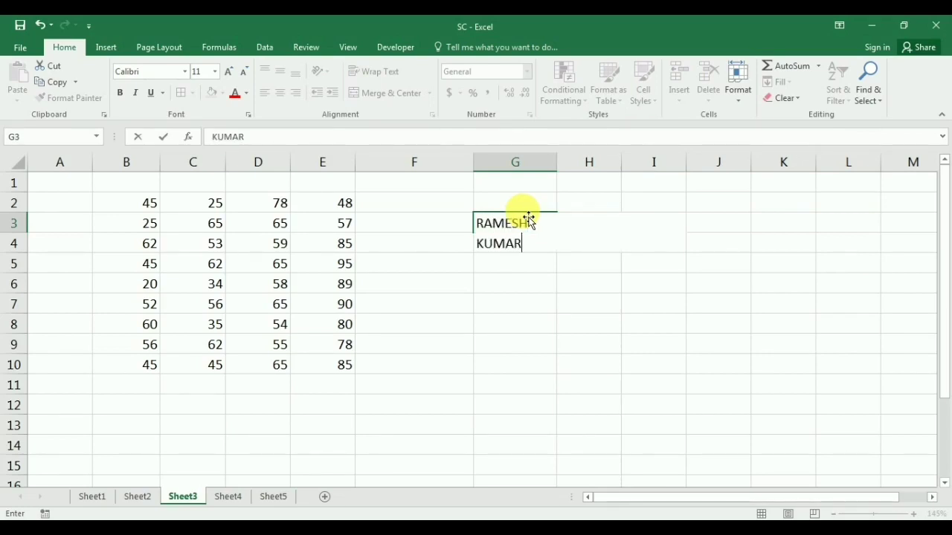
key("alt+Return")
type("SHARMA")
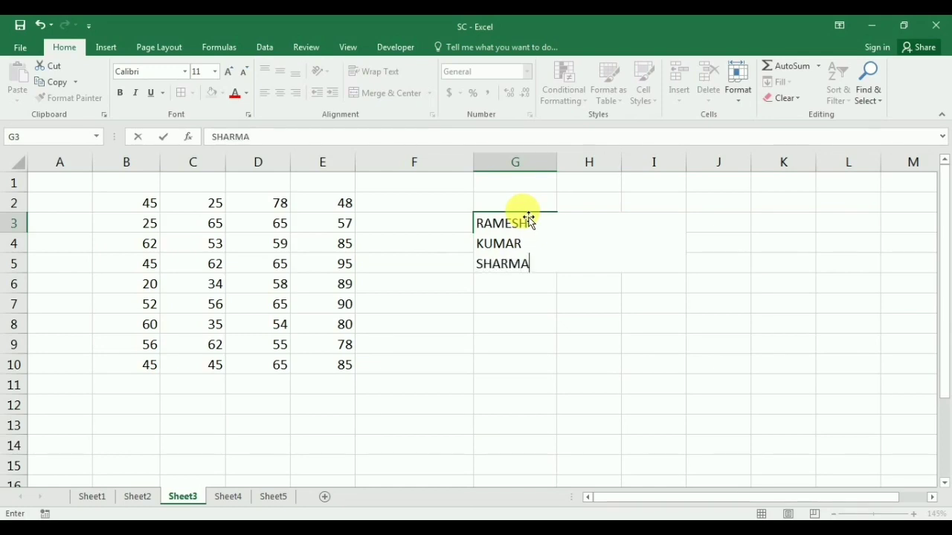
key("Return")
key("Up")
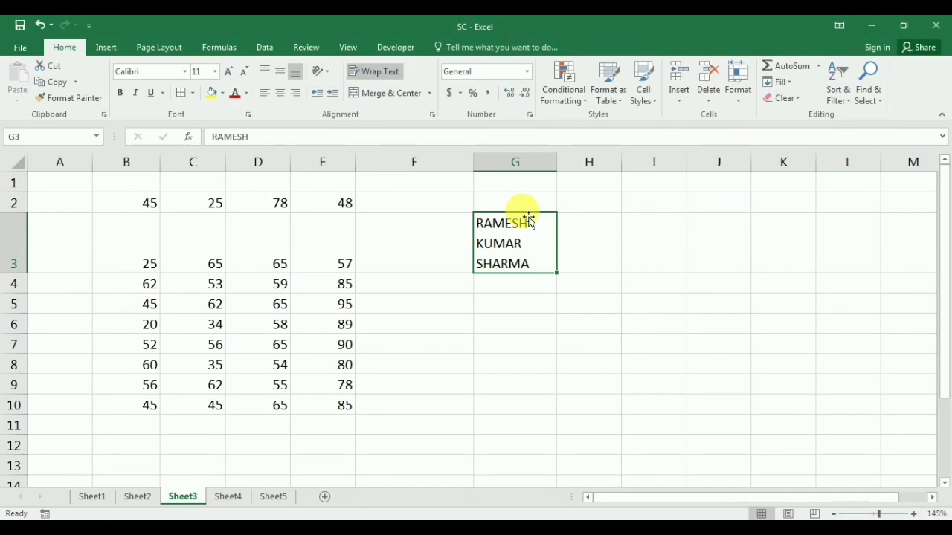
left_click(392, 74)
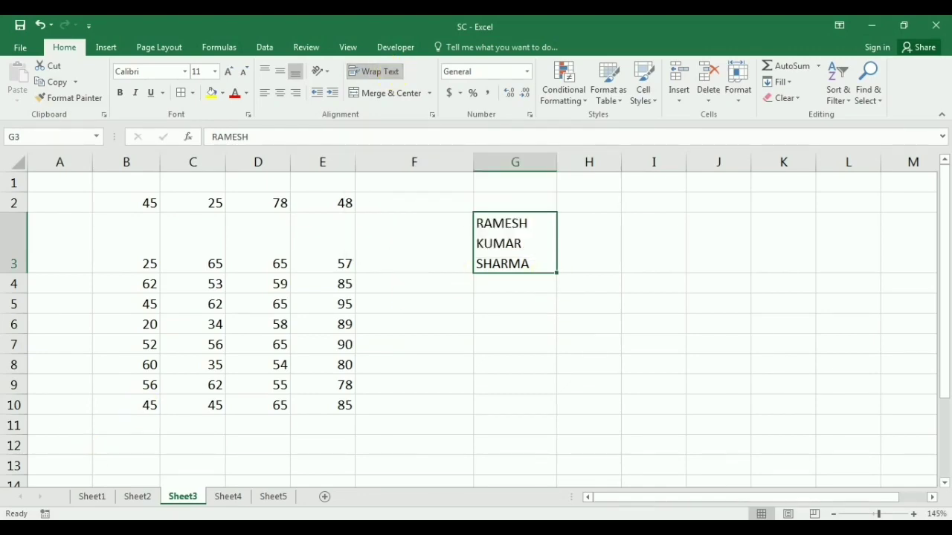
key("alt+Tab")
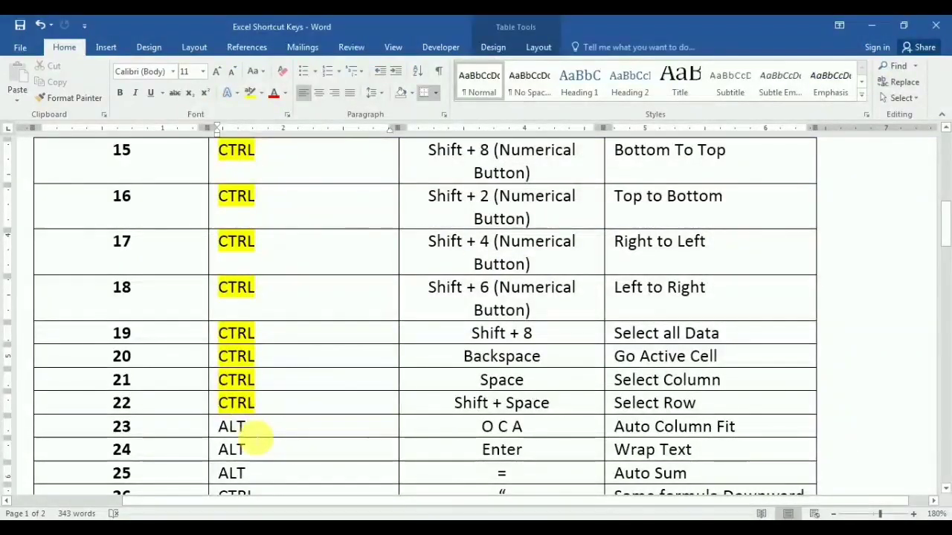
Highlight the ALT entries of rows 23 and 24 (Auto Column Fit, Wrap Text) yellow
left_click_drag(257, 441, 223, 426)
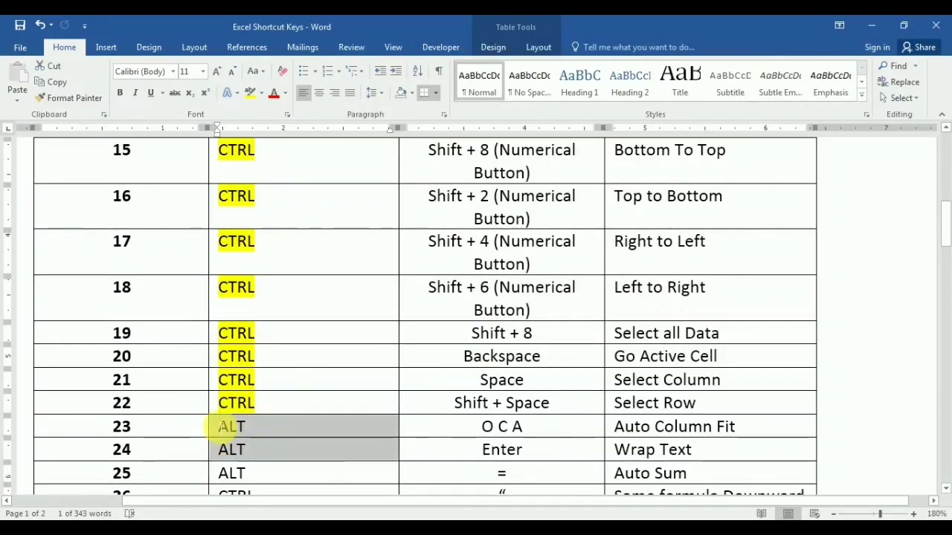
left_click(250, 92)
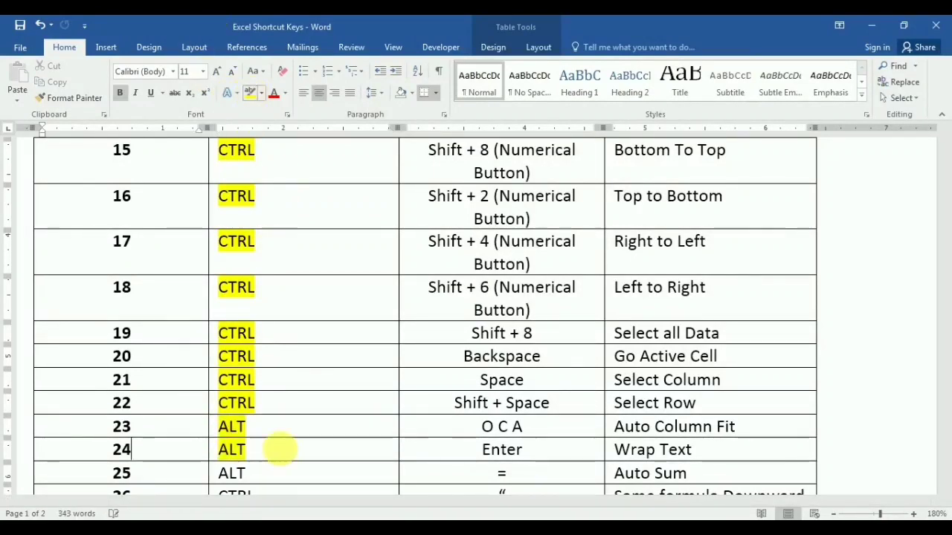
scroll(279, 449, "down", 2)
scroll(272, 425, "down", 1)
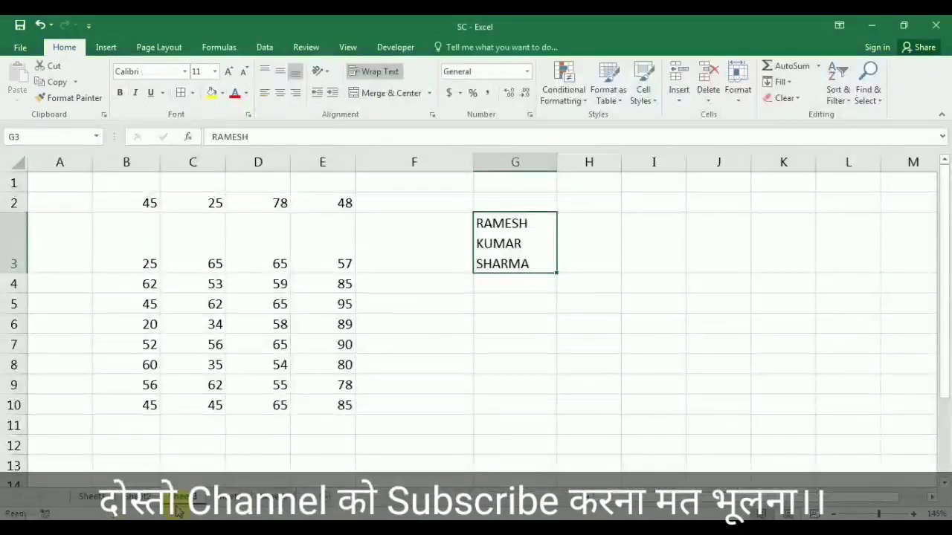
Clear cell G3 and AutoSum column B into B11, giving 410
key("Delete")
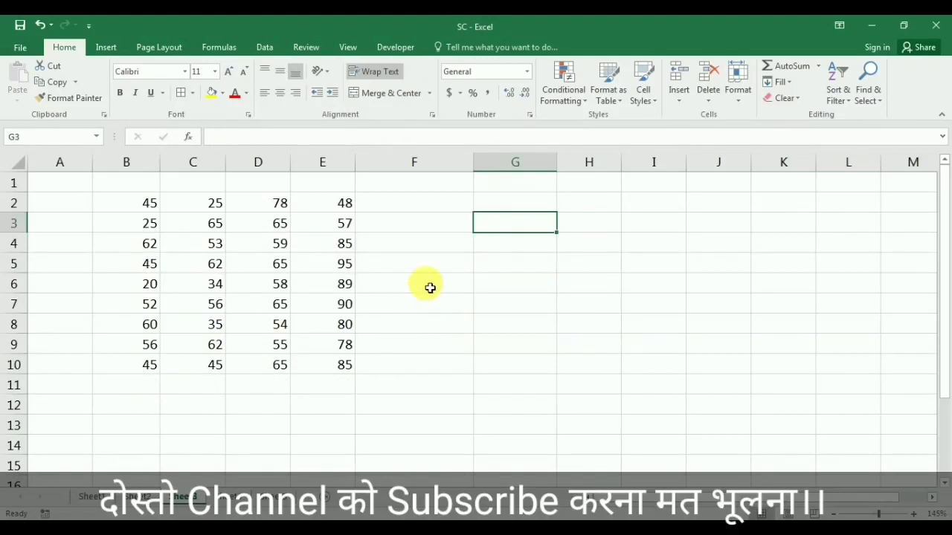
left_click(156, 392)
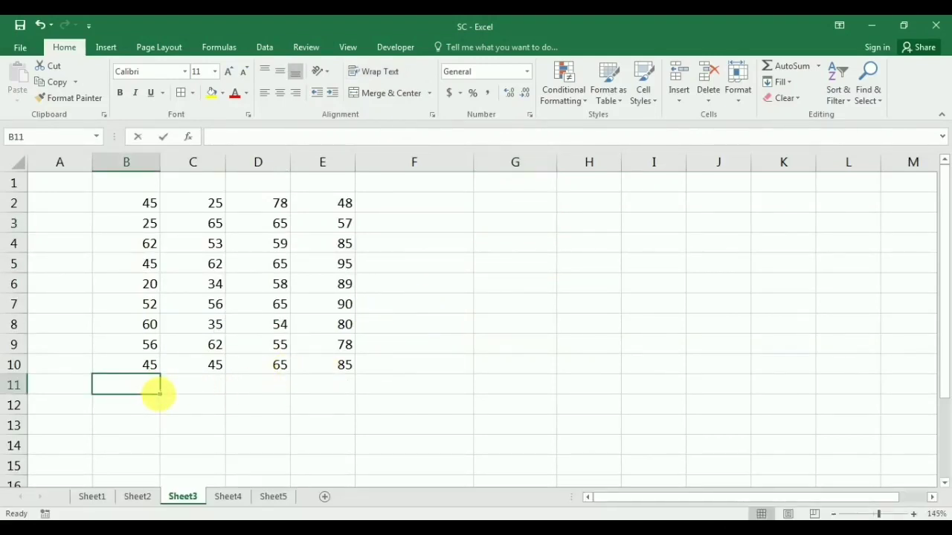
key("alt+equal")
key("Return")
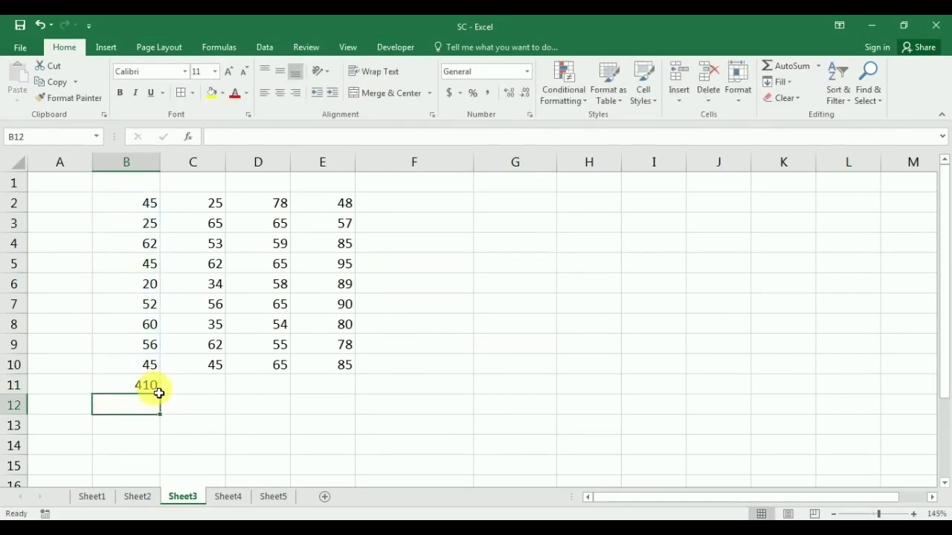
AutoSum column D into D11, giving 564
key("Up")
key("Right")
key("Right")
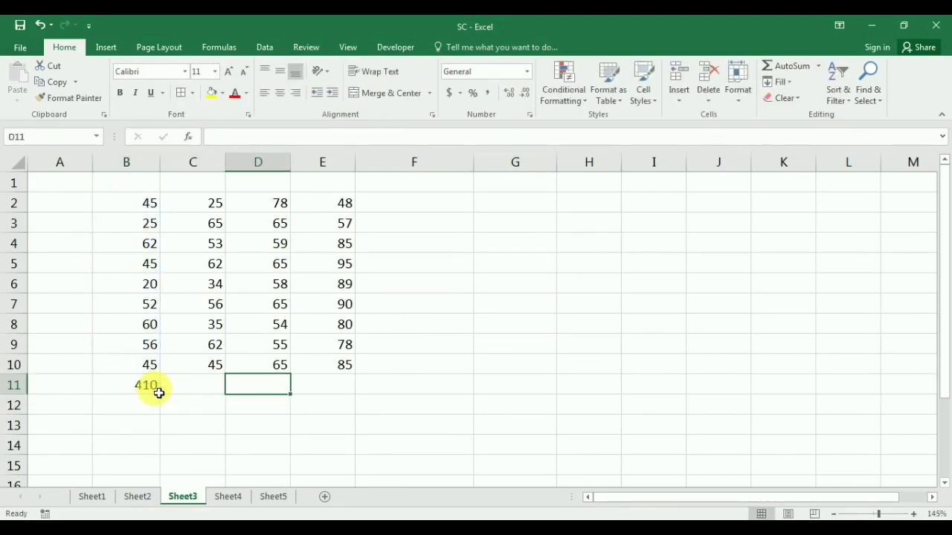
key("alt+equal")
key("Return")
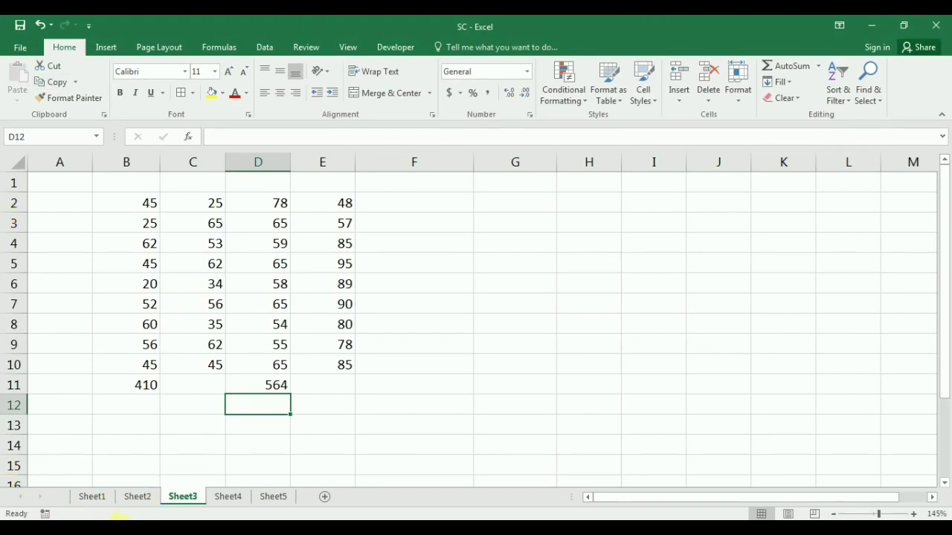
key("alt+Tab")
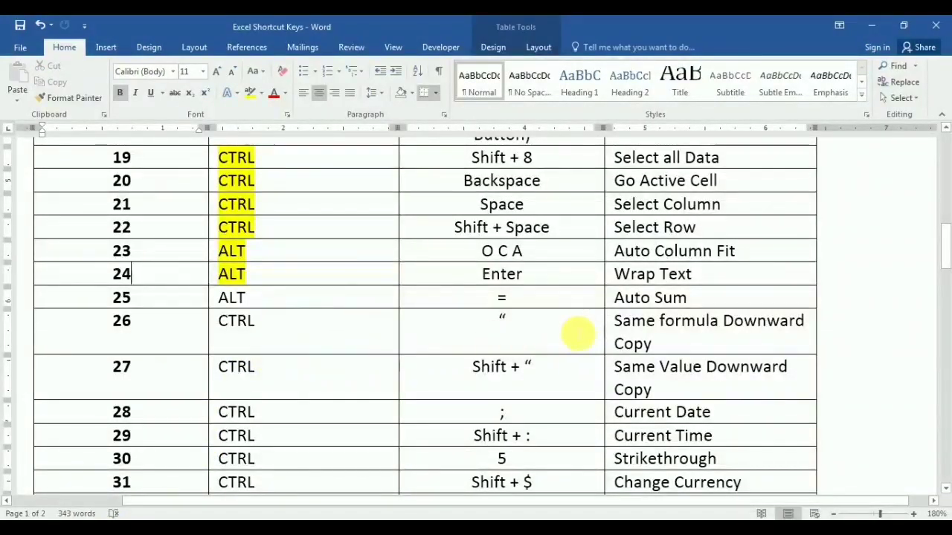
Highlight the ALT entry for Auto Sum in row 25 yellow
left_click_drag(286, 299, 224, 297)
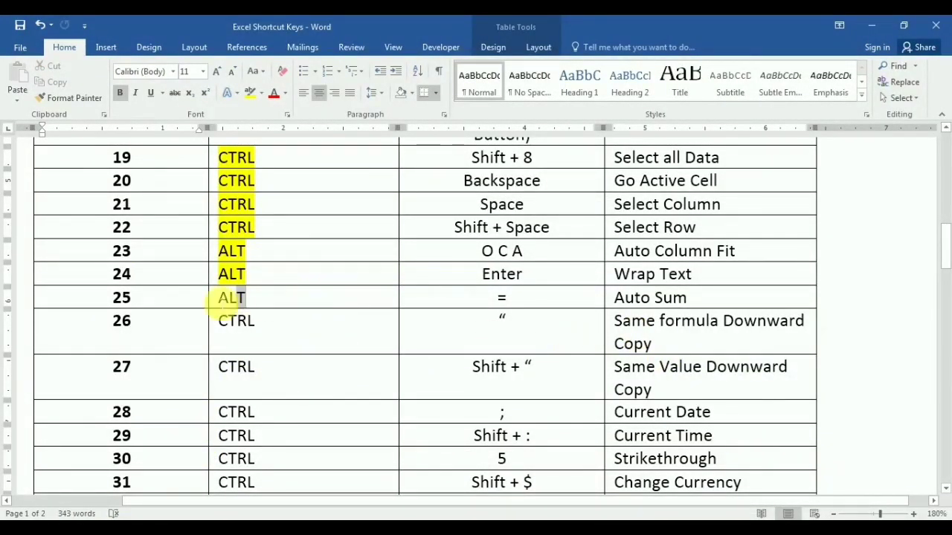
left_click(236, 93)
left_click(238, 93)
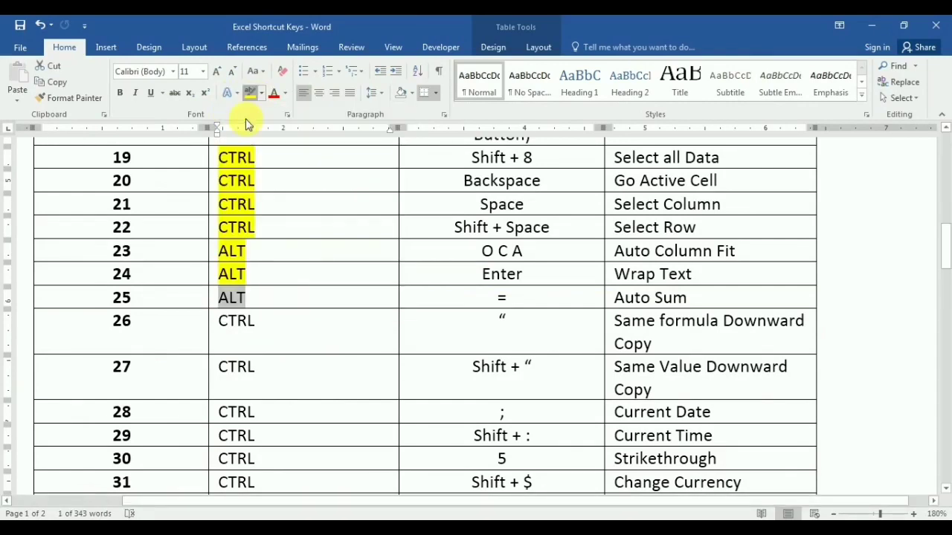
left_click(283, 365)
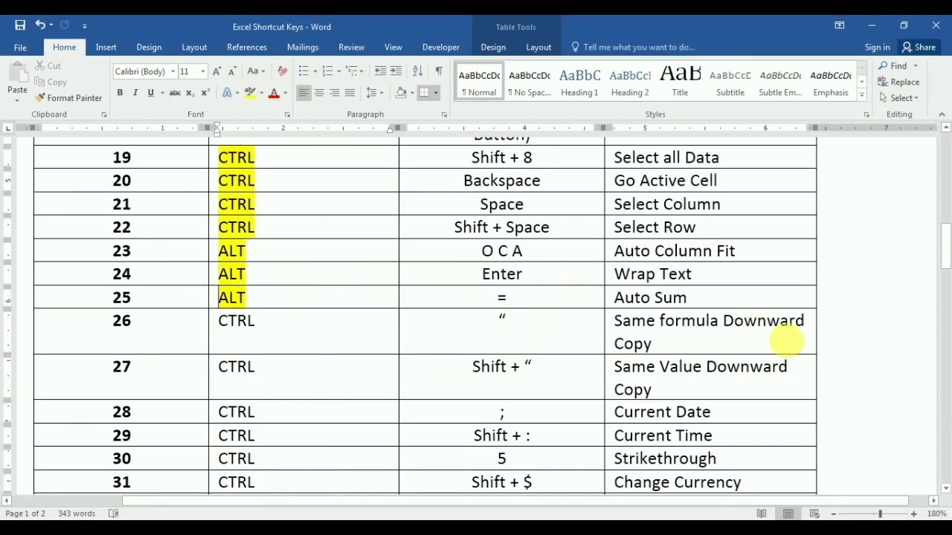
key("alt+Tab")
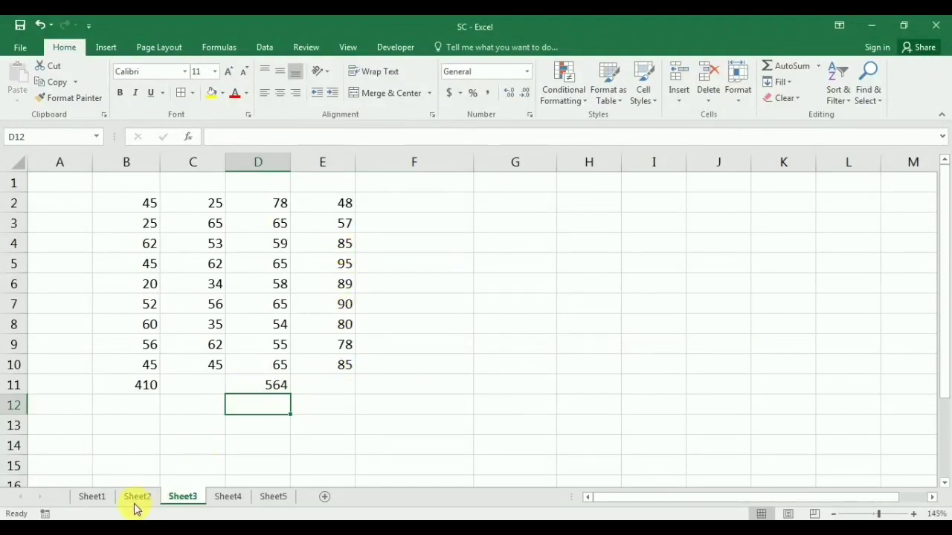
On Sheet1, clear the AMOUNT values in E4 through E9
left_click(96, 497)
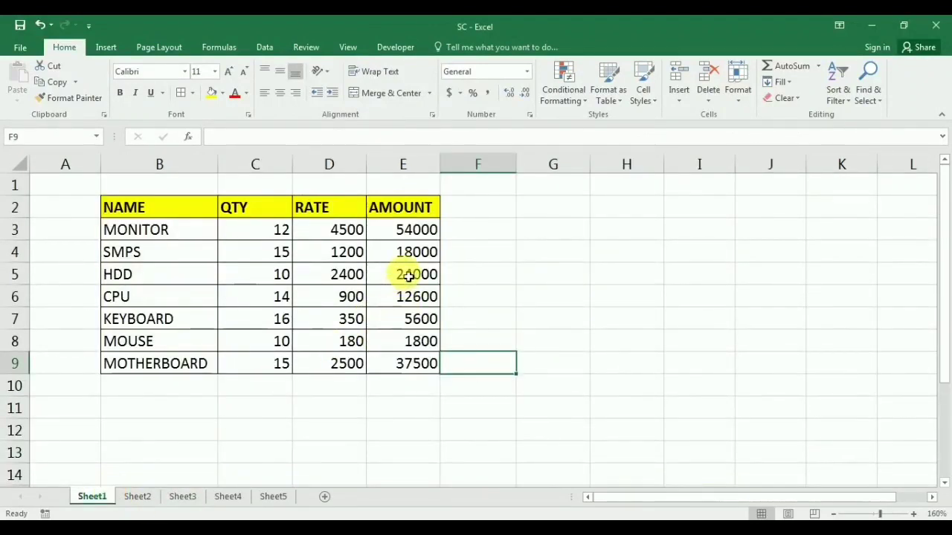
left_click_drag(411, 251, 411, 274)
left_click(277, 388)
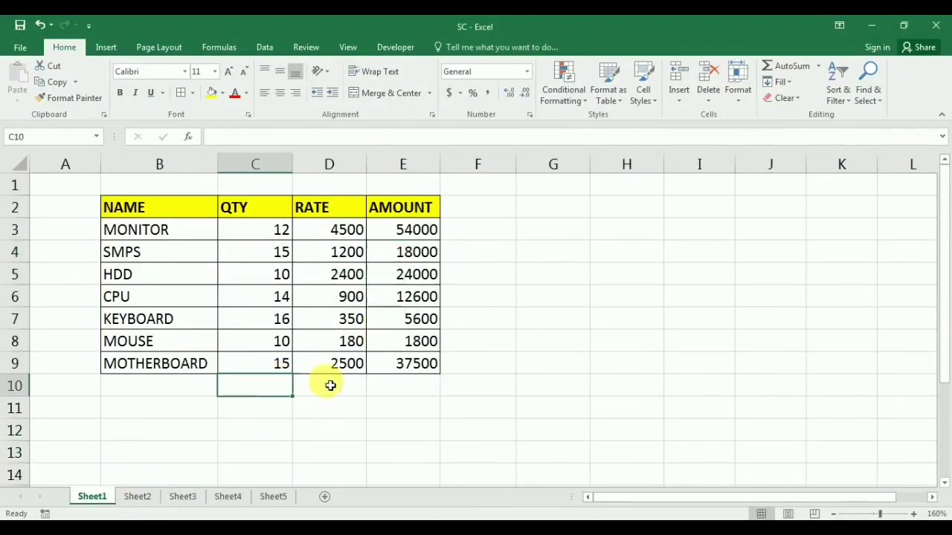
left_click(420, 256)
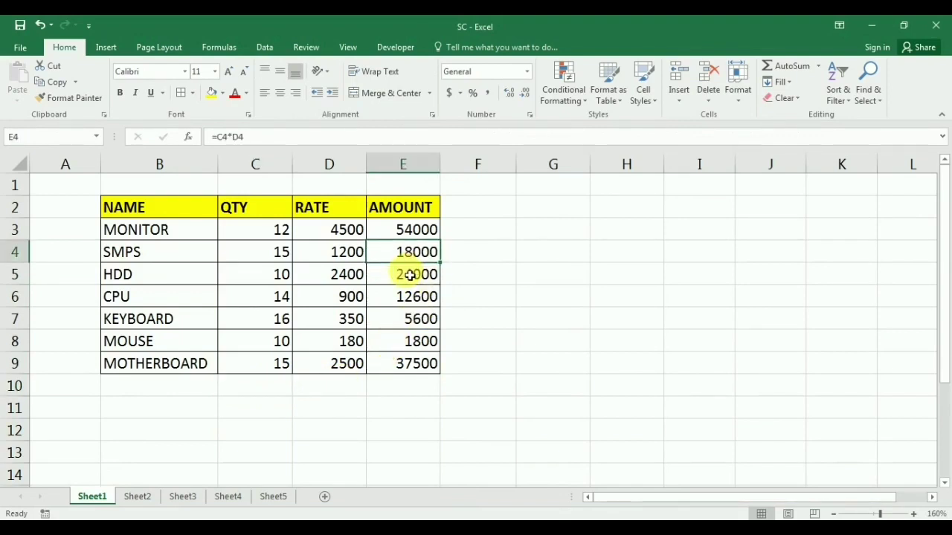
key("shift+Down")
key("shift+Down")
key("shift+Down")
key("shift+Down")
key("shift+Down")
key("Delete")
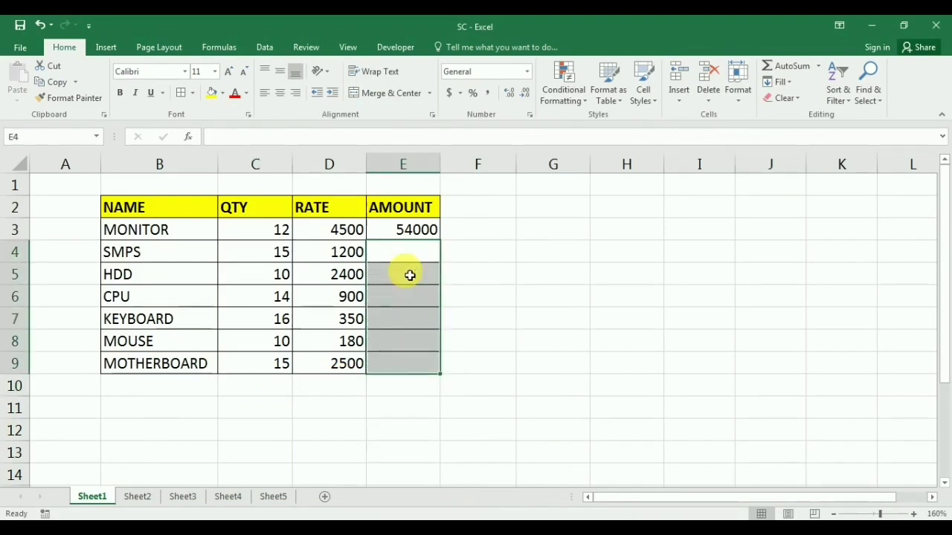
key("Up")
key("Down")
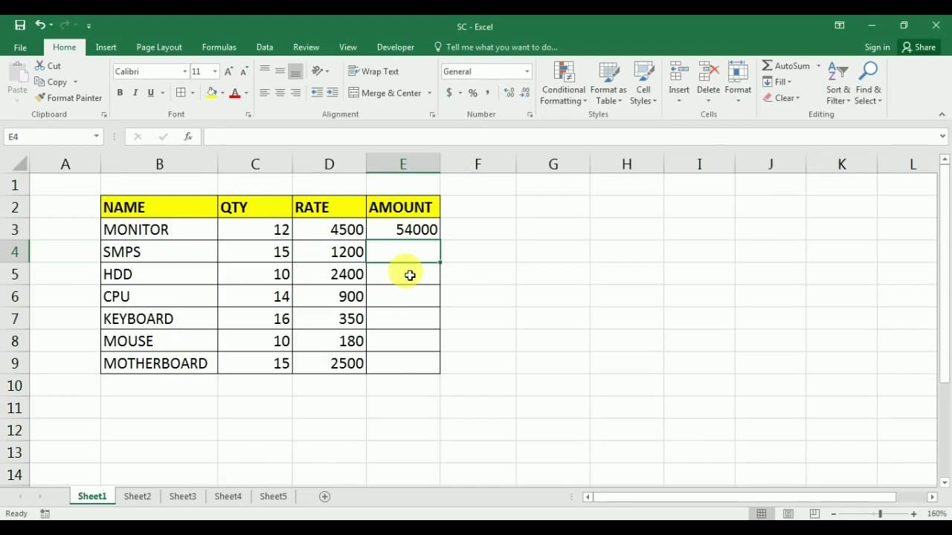
Use Ctrl+' to copy from above: the formula into E4, 2500 into D10, 15 into C10
key("ctrl+apostrophe")
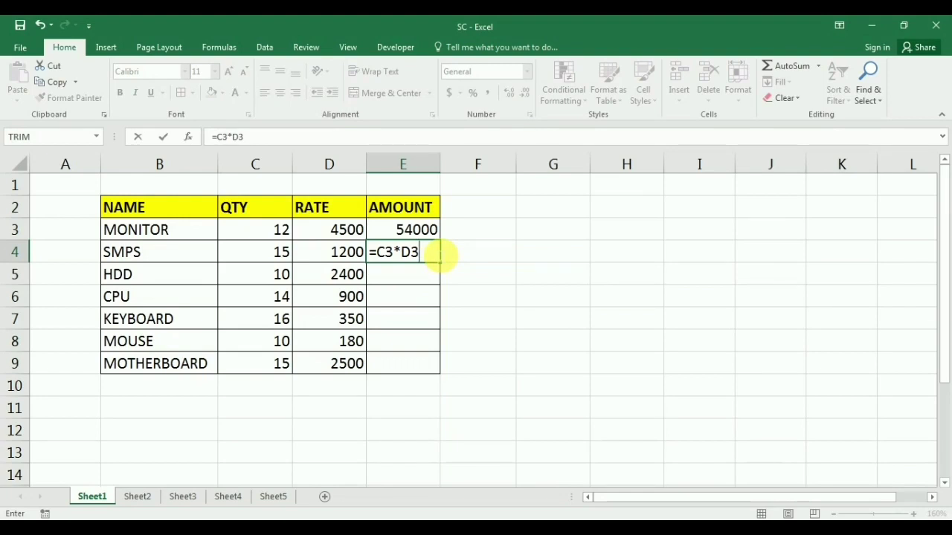
key("Return")
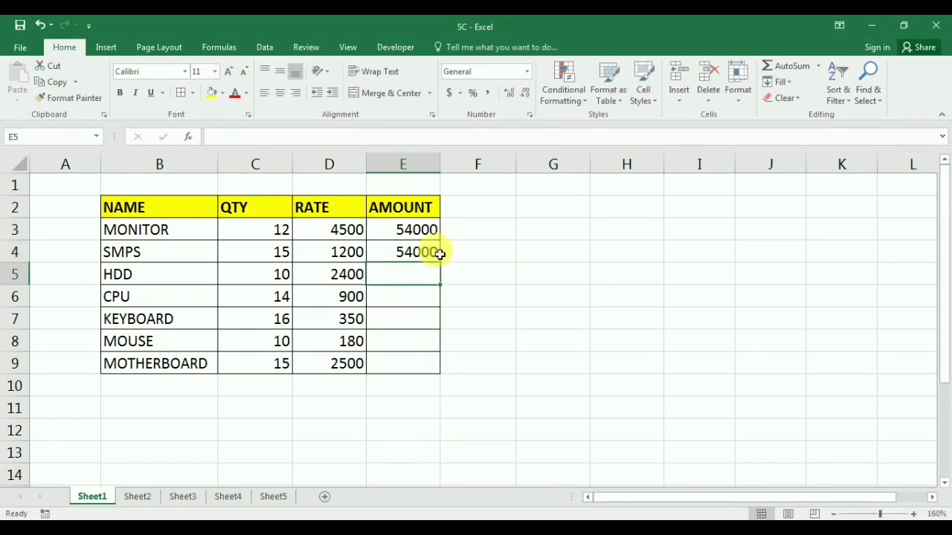
left_click(309, 387)
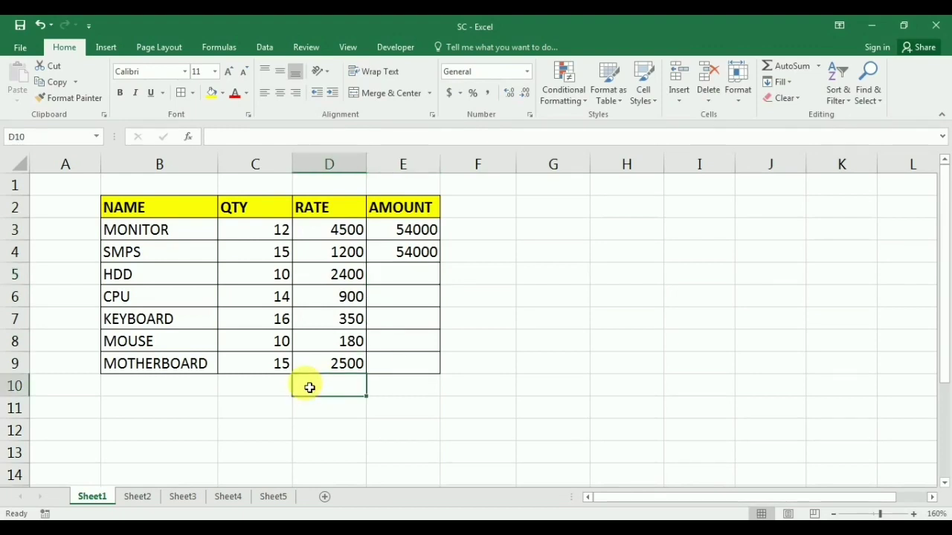
key("ctrl+apostrophe")
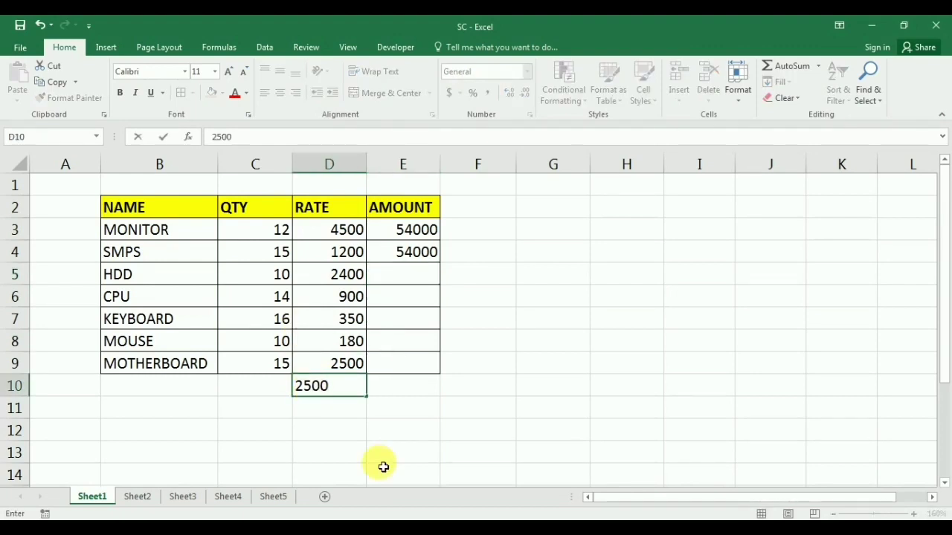
key("Return")
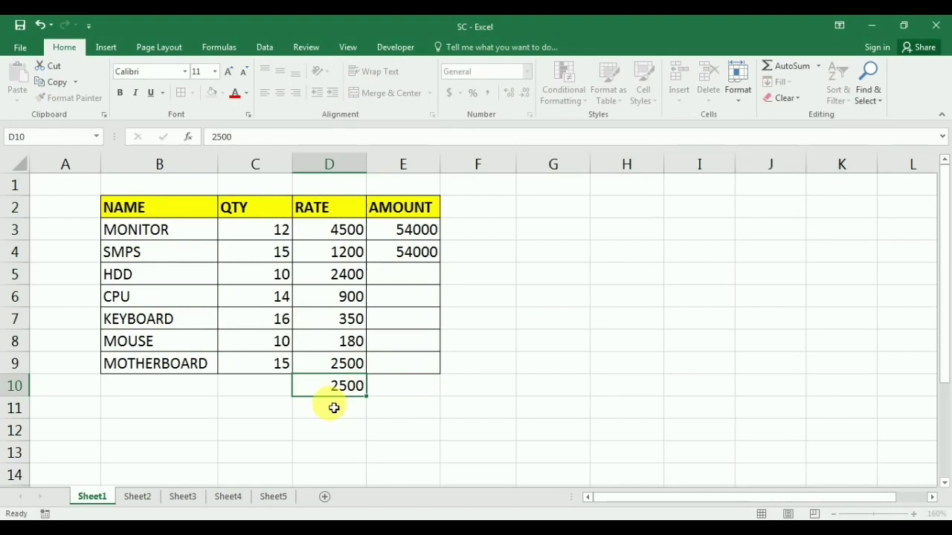
key("Left")
key("Up")
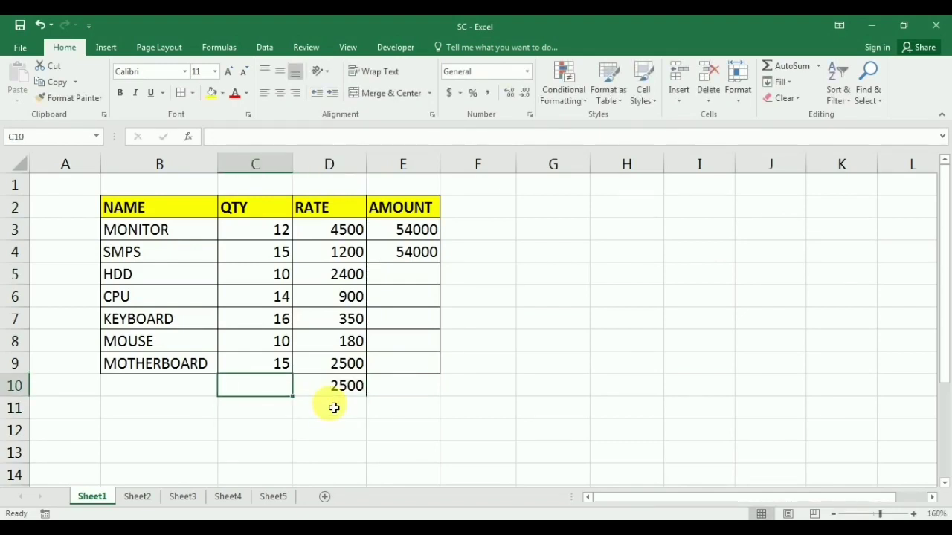
key("ctrl+apostrophe")
key("Return")
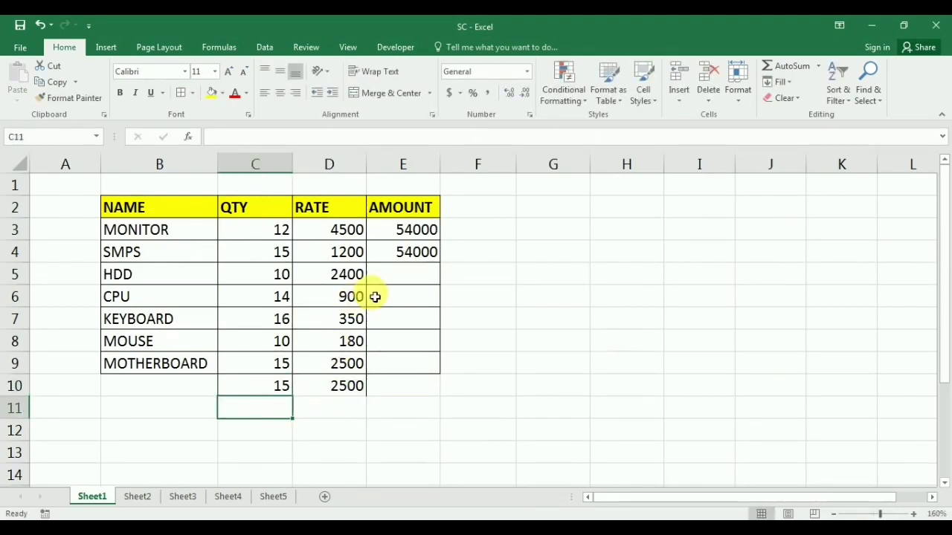
Fill E5, E6 and E7 with 54000 copied from the cell above
left_click(413, 276)
key("ctrl+apostrophe")
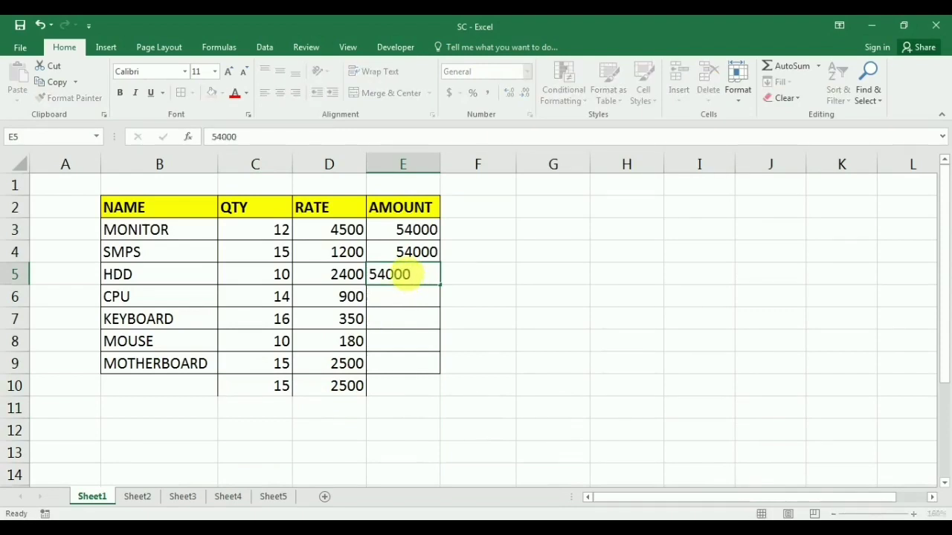
key("Return")
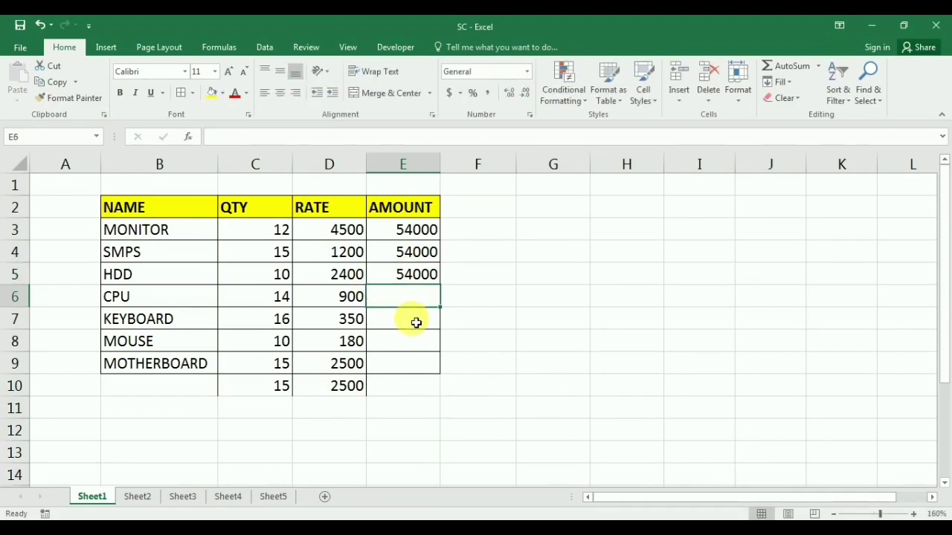
key("ctrl+apostrophe")
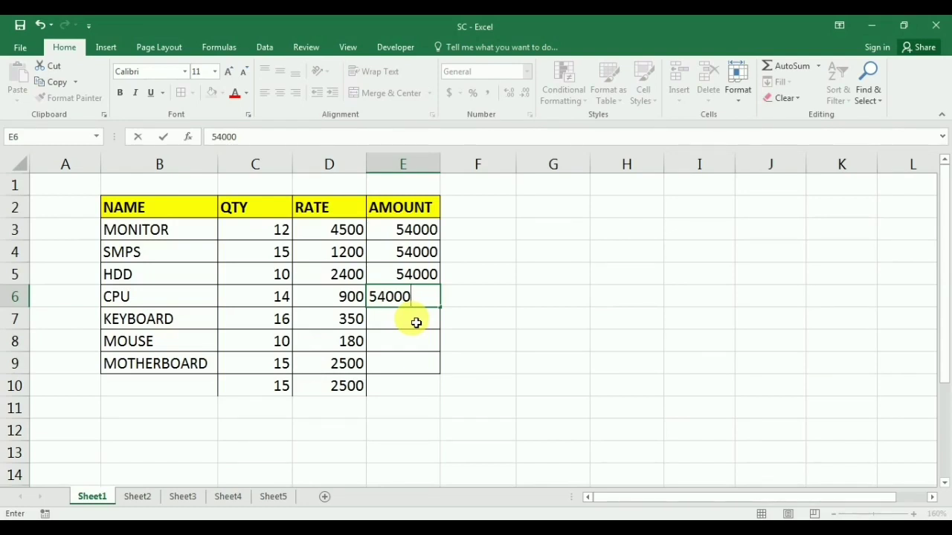
key("Return")
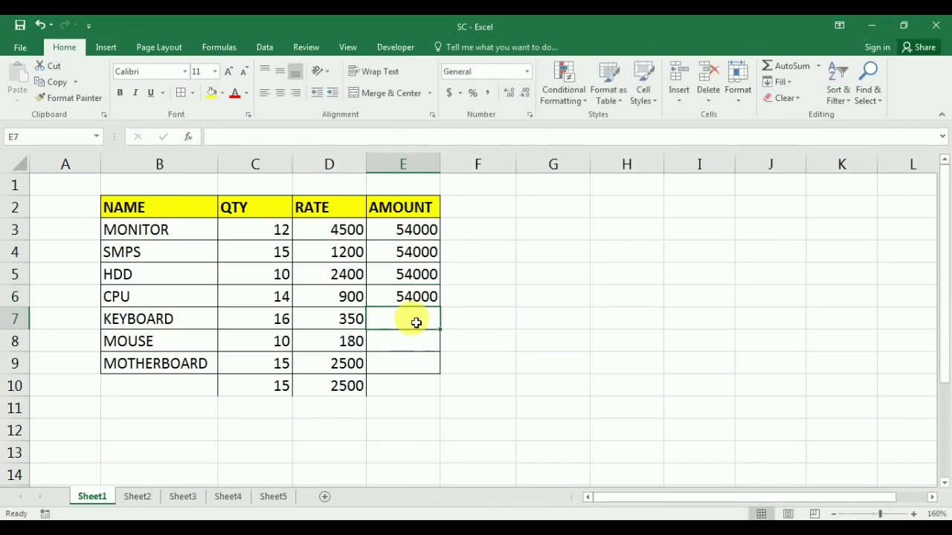
type("54000")
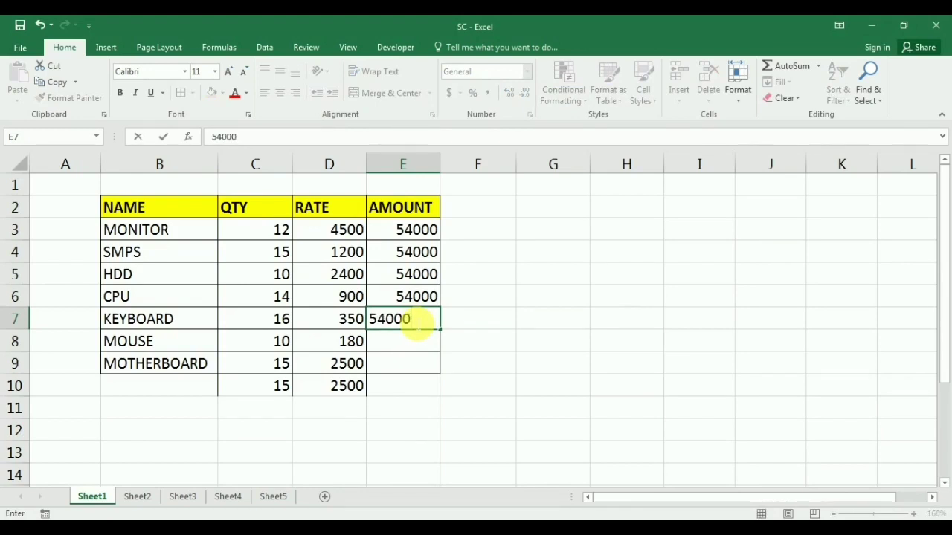
key("Return")
Delete the test amounts in E4 to E7 and check the formula in E9
key("Down")
key("Down")
key("Left")
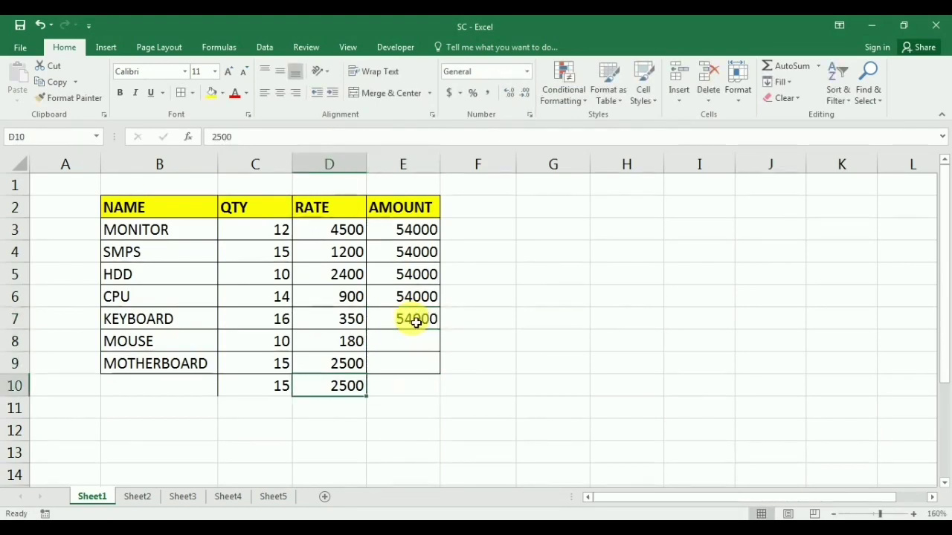
key("Left")
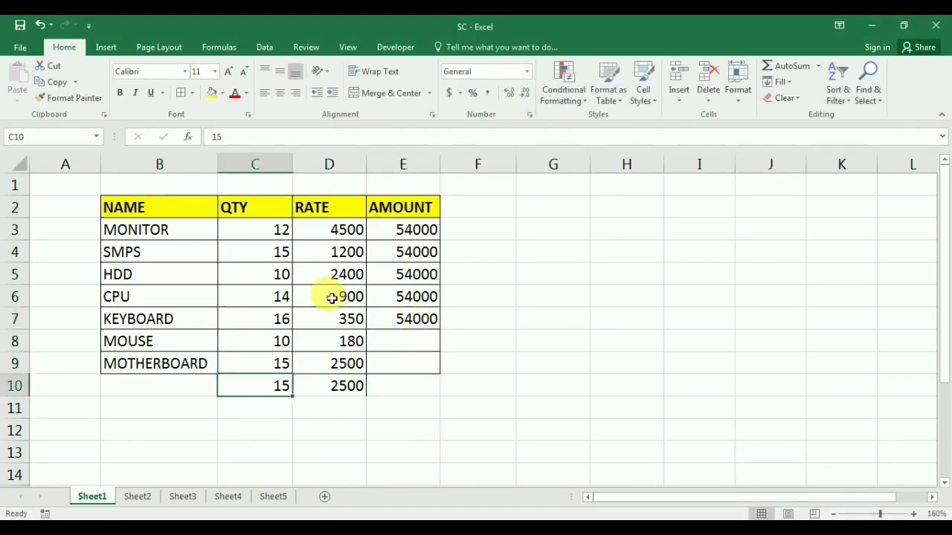
left_click_drag(420, 253, 422, 320)
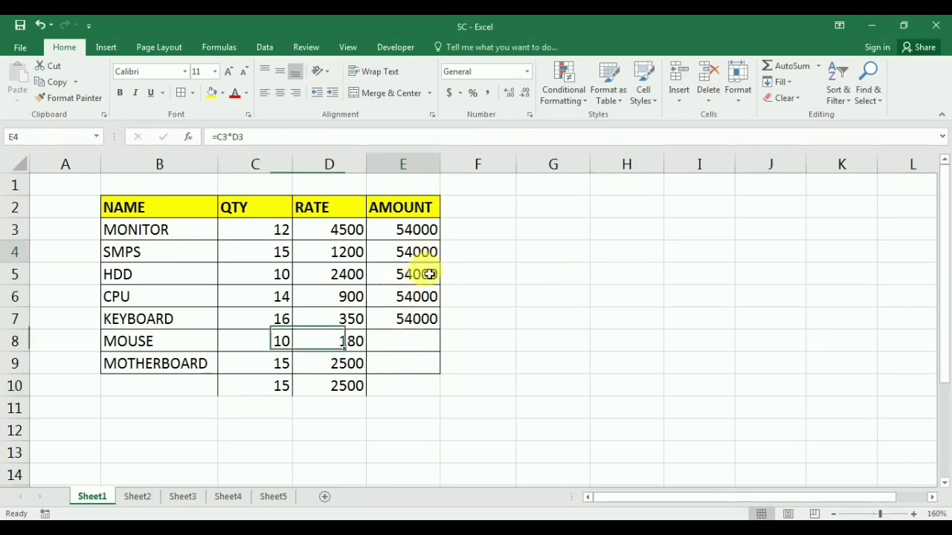
key("Delete")
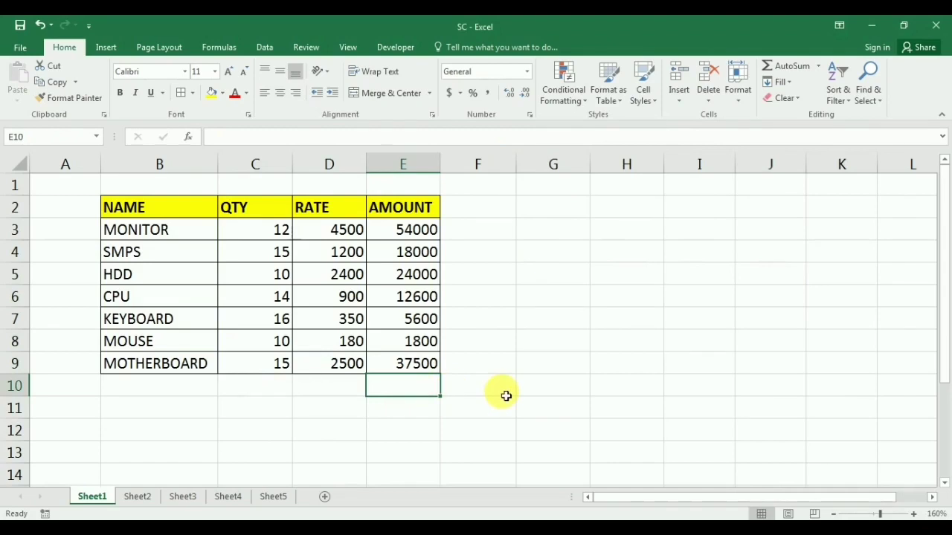
left_click(429, 363)
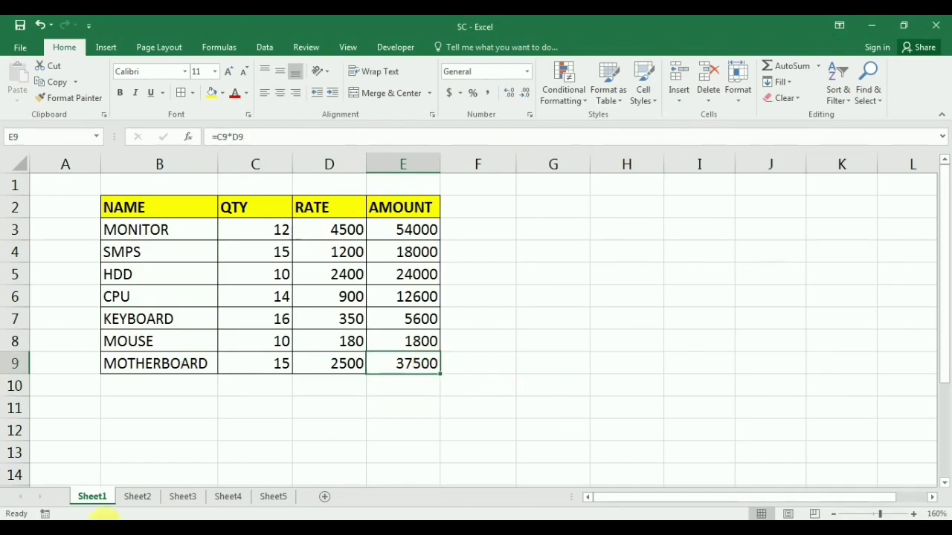
Highlight the CTRL entries in rows 26, 27 and 28 yellow
left_click(106, 499)
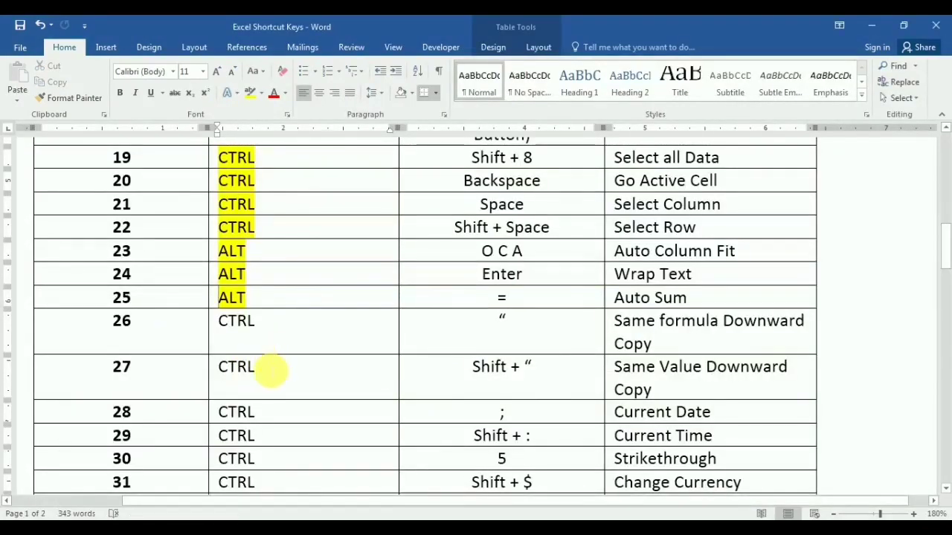
left_click_drag(240, 366, 237, 323)
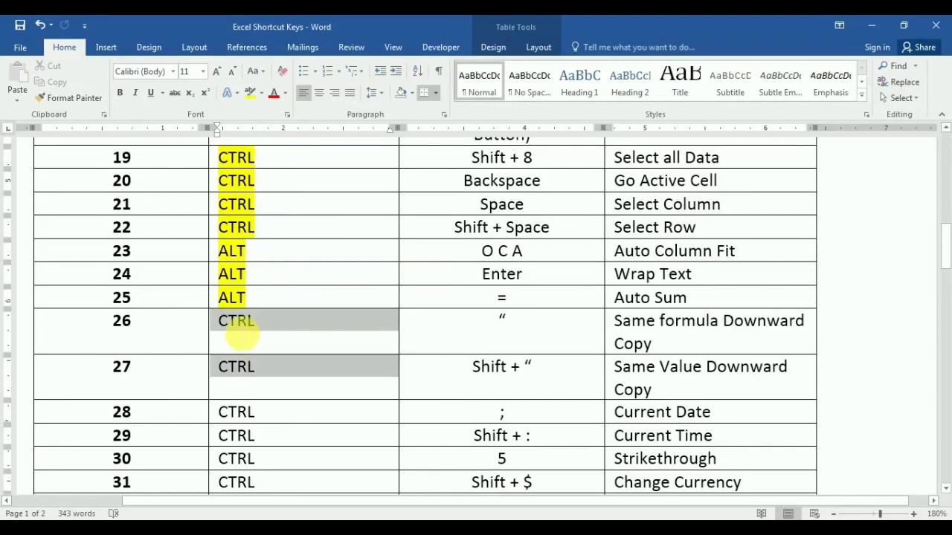
left_click(250, 92)
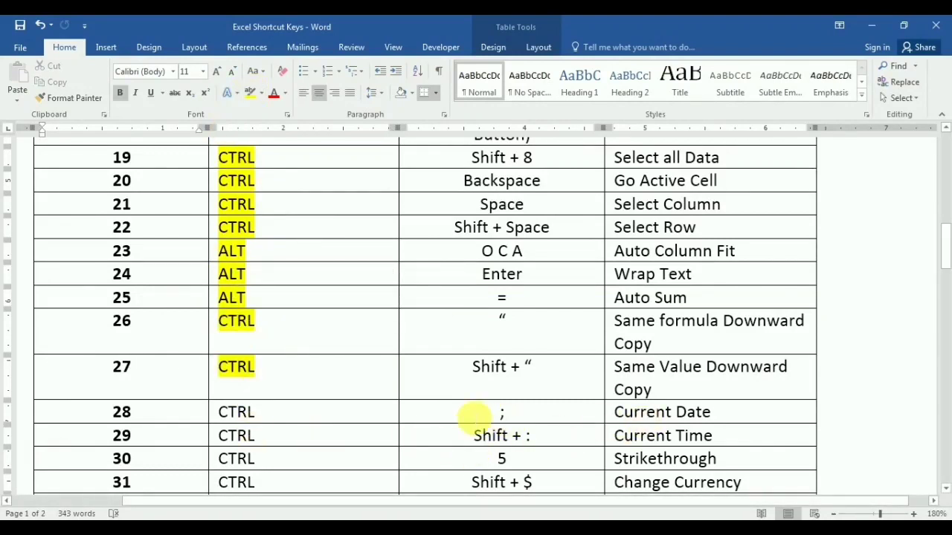
left_click_drag(255, 412, 218, 413)
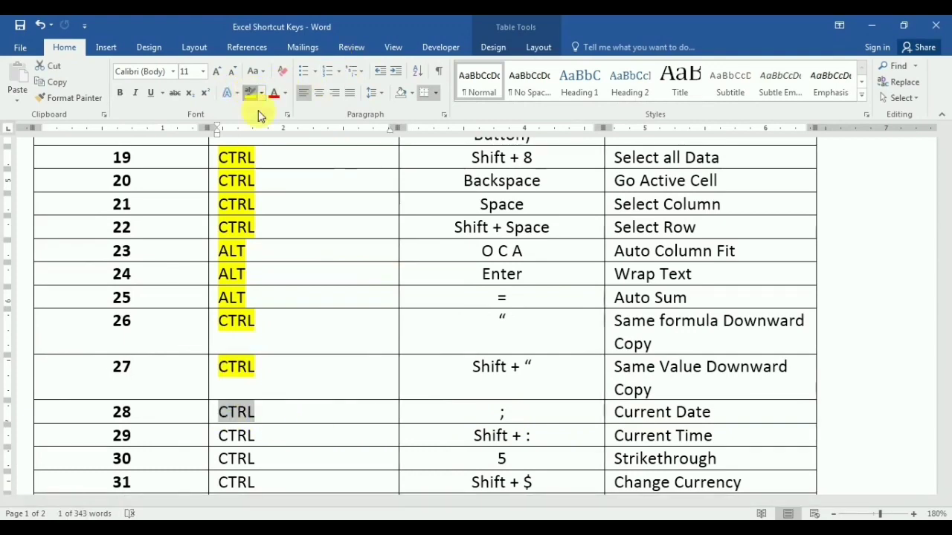
left_click(249, 94)
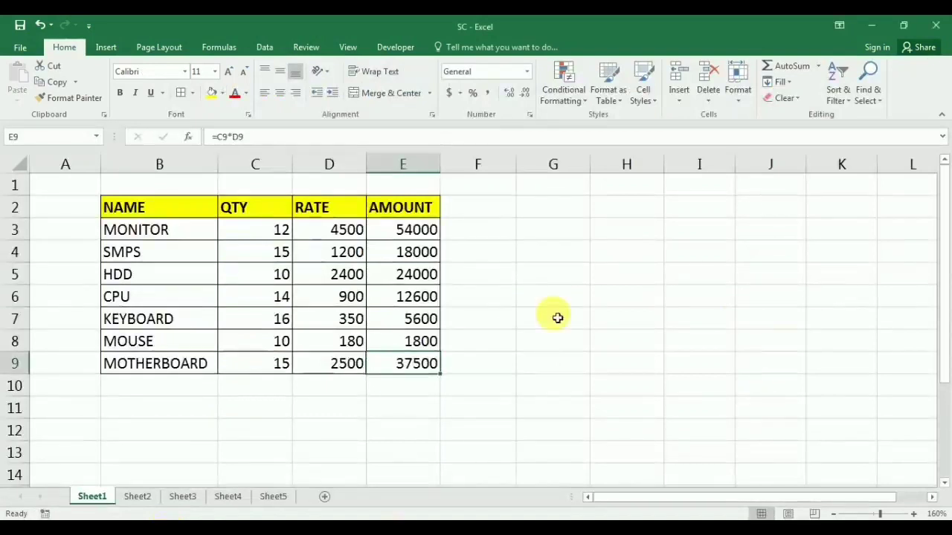
Insert today's date 16-06-20 in G8 and the current time 11:50 AM in G9
left_click(554, 341)
key("ctrl+semicolon")
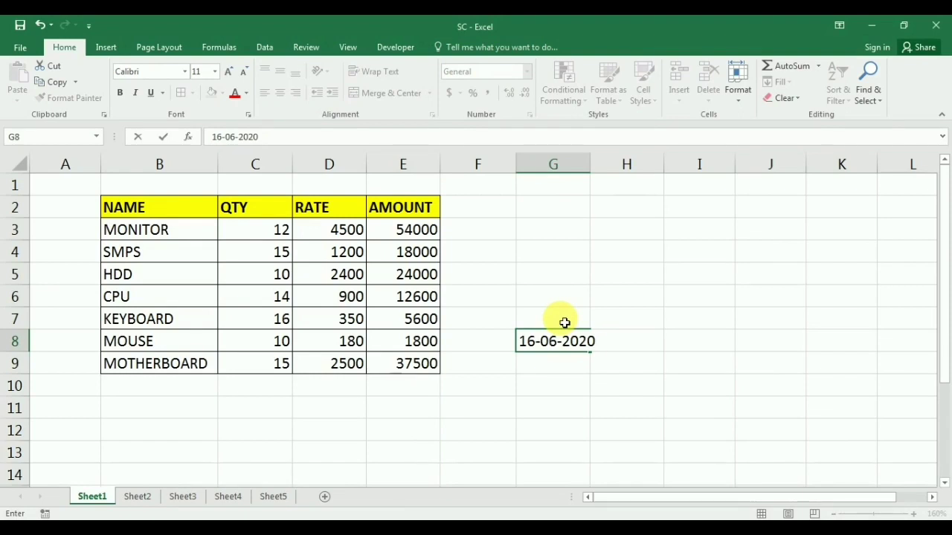
key("Return")
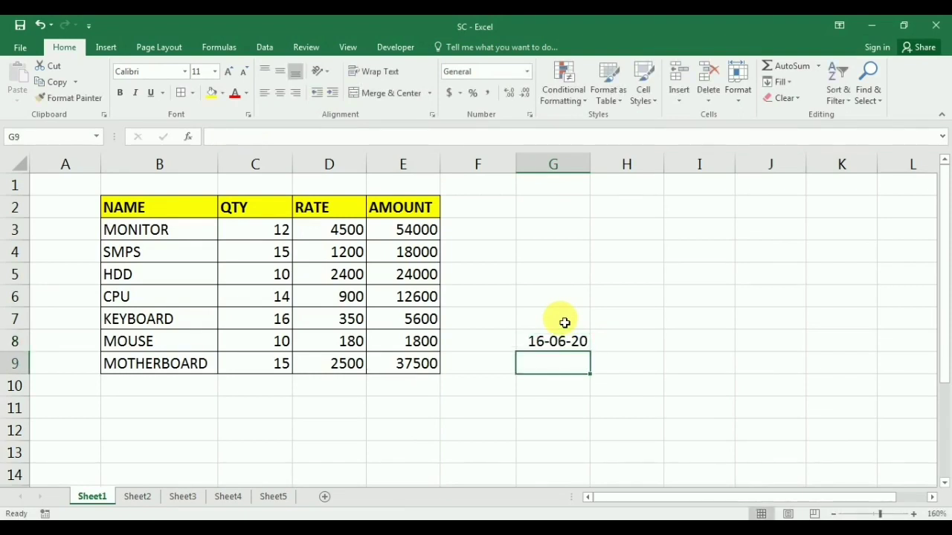
key("ctrl+shift+semicolon")
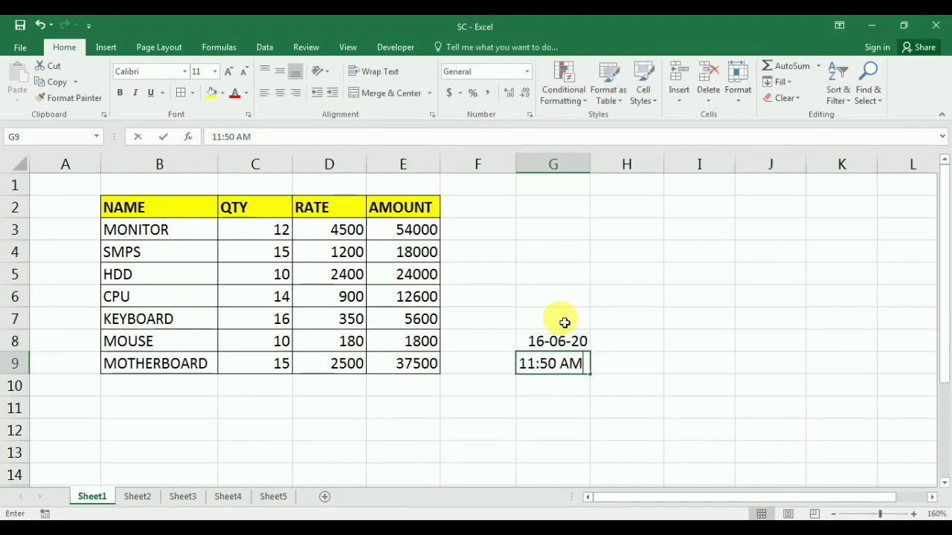
key("Return")
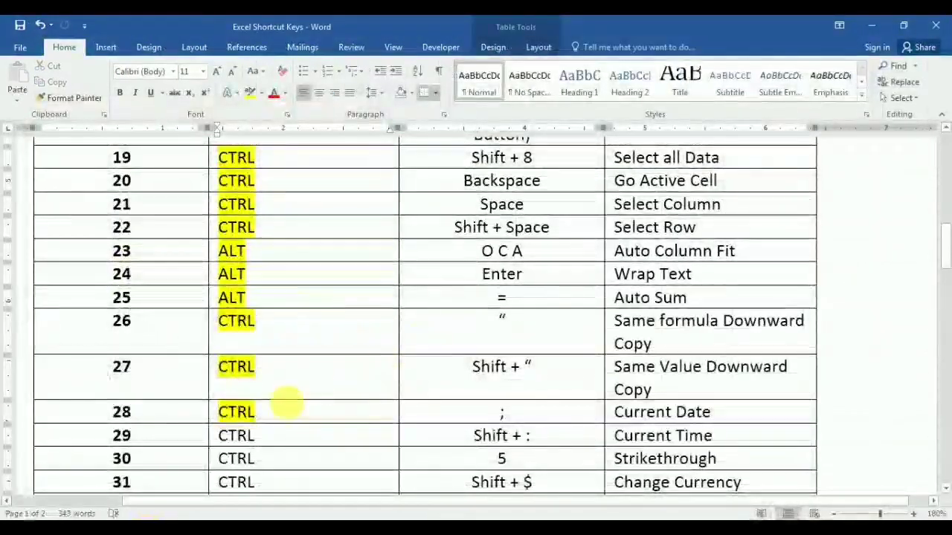
Highlight row 29's CTRL entry for Current Time yellow
left_click_drag(214, 438, 245, 439)
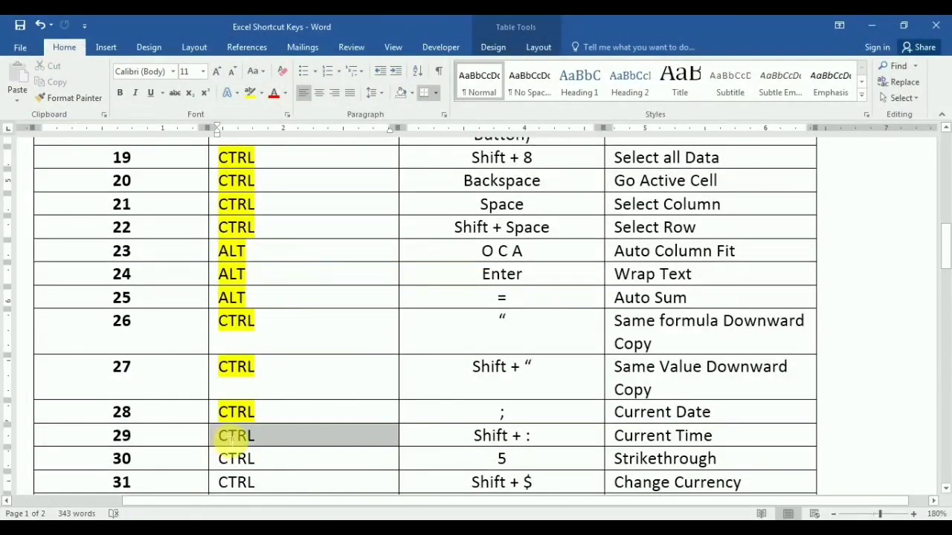
left_click(250, 94)
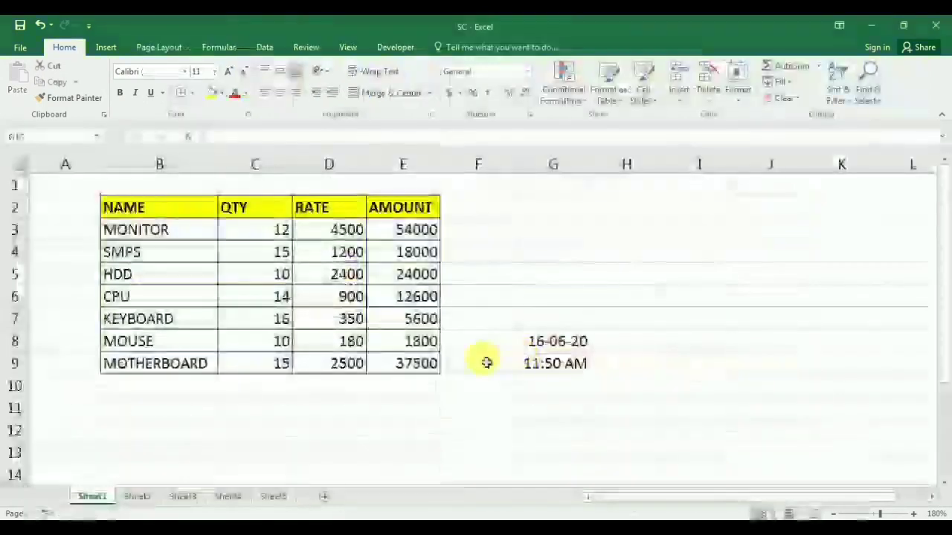
Enter Price in C13, 999 in D13 and 555 in E13
left_click(416, 451)
key("Left")
key("Left")
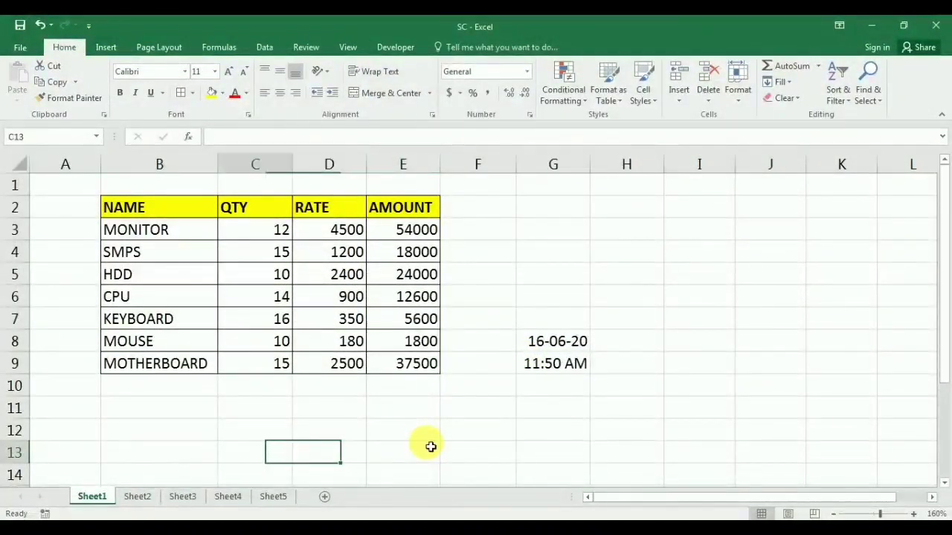
type("pR")
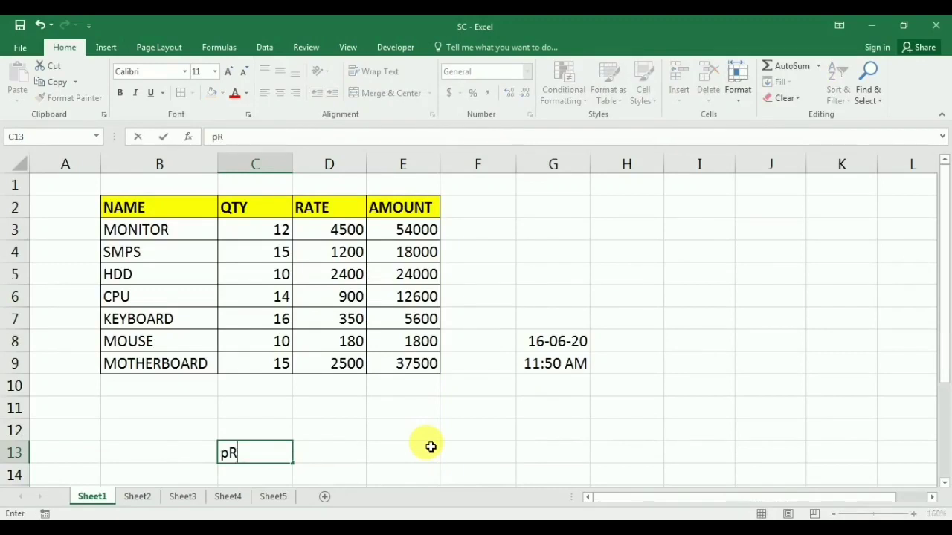
type("ICE")
key("Tab")
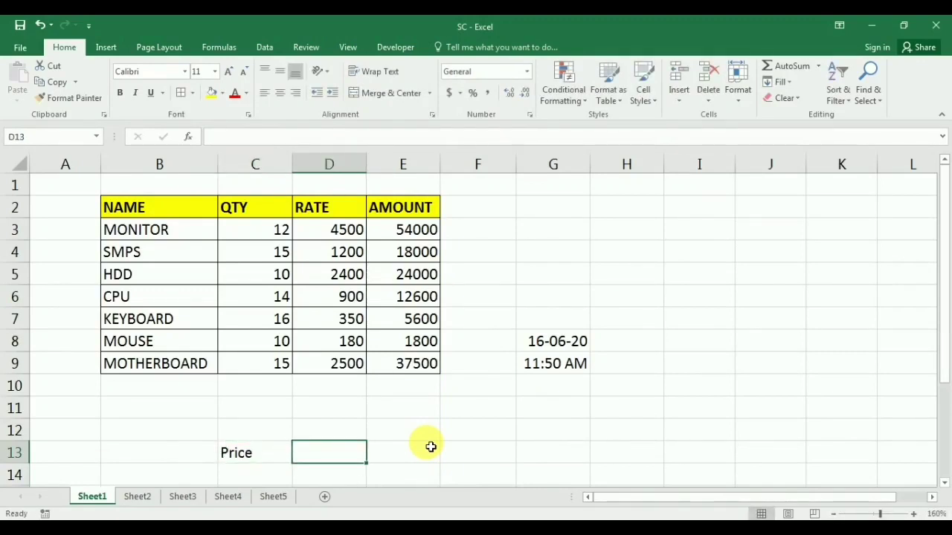
type("999")
key("Tab")
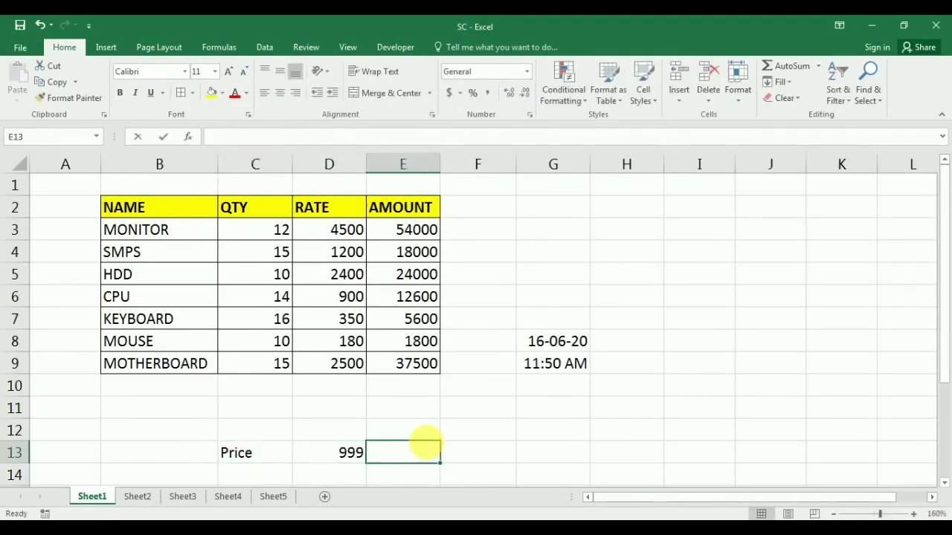
type("555")
key("Return")
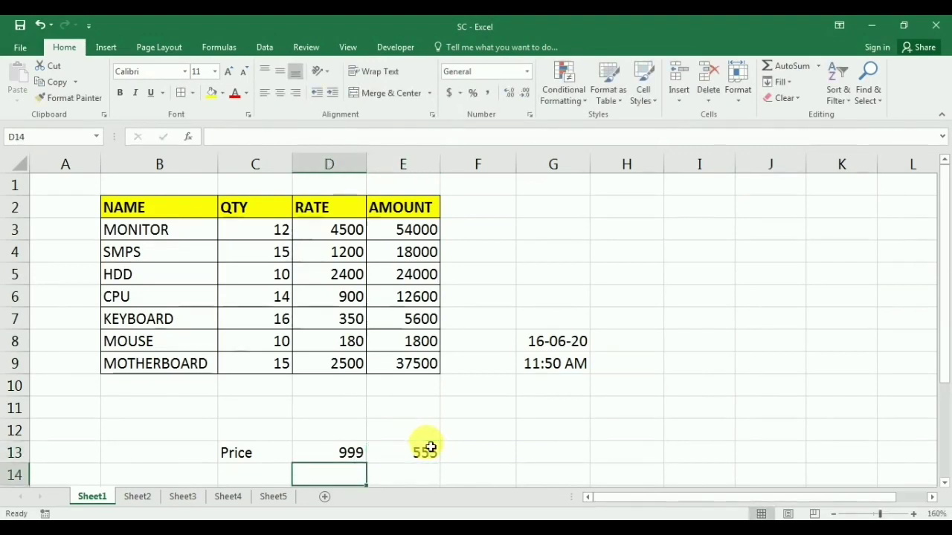
Strike through the 999 in D13 with Ctrl+5
key("Up")
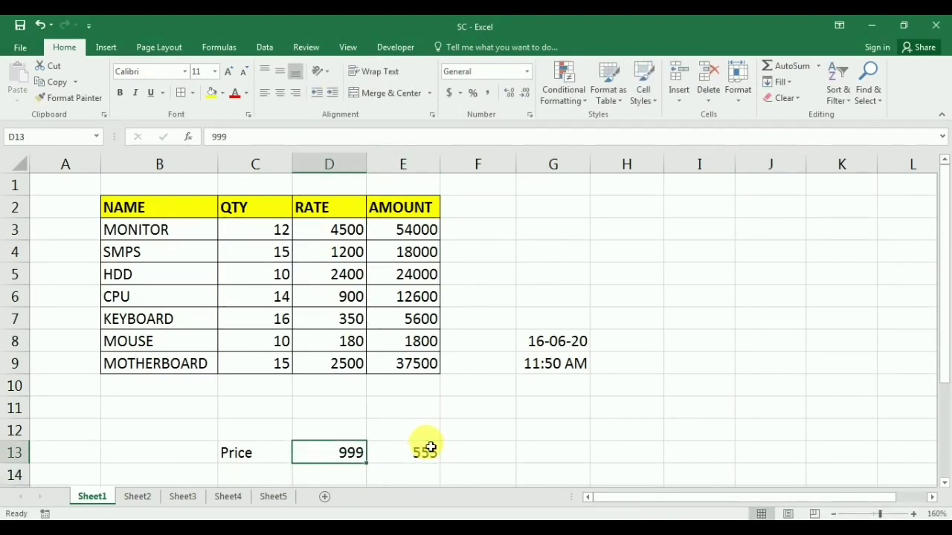
type("%^")
key("ctrl+z")
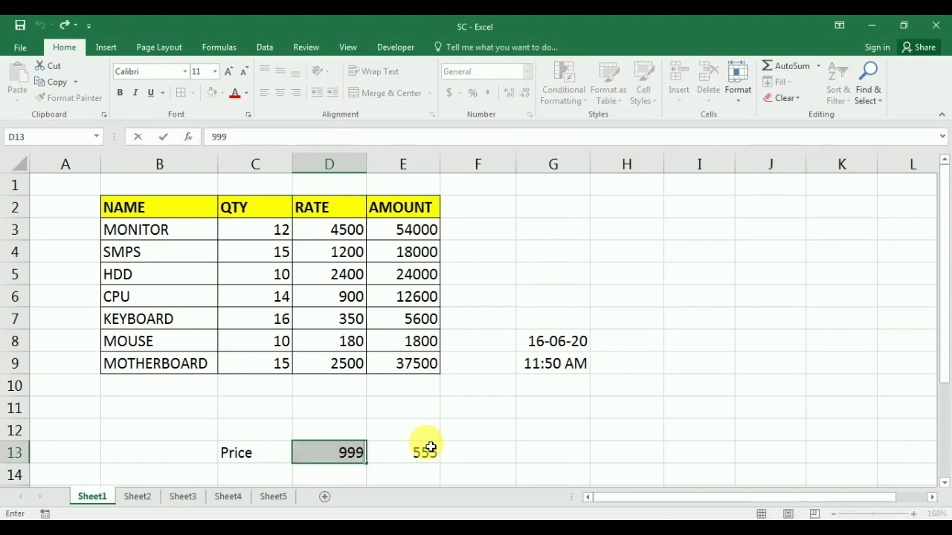
key("Escape")
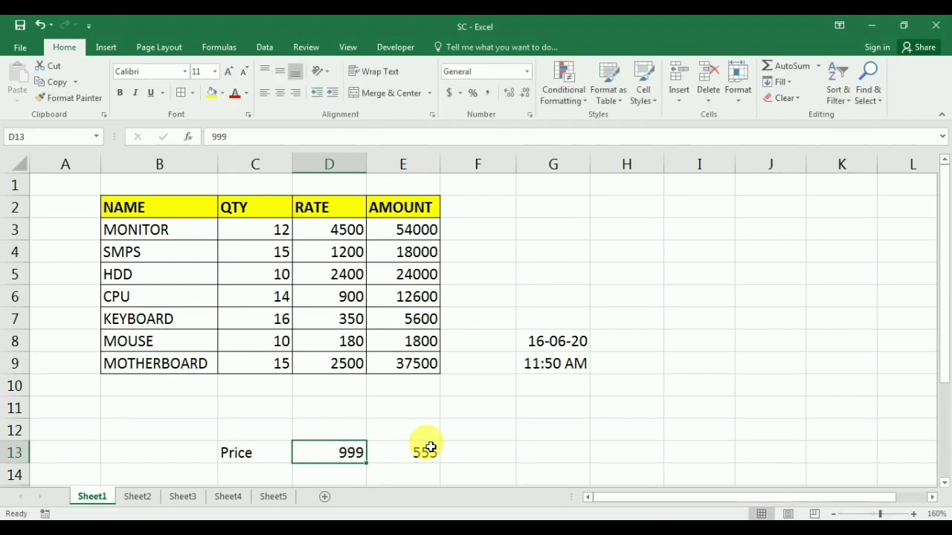
key("ctrl+5")
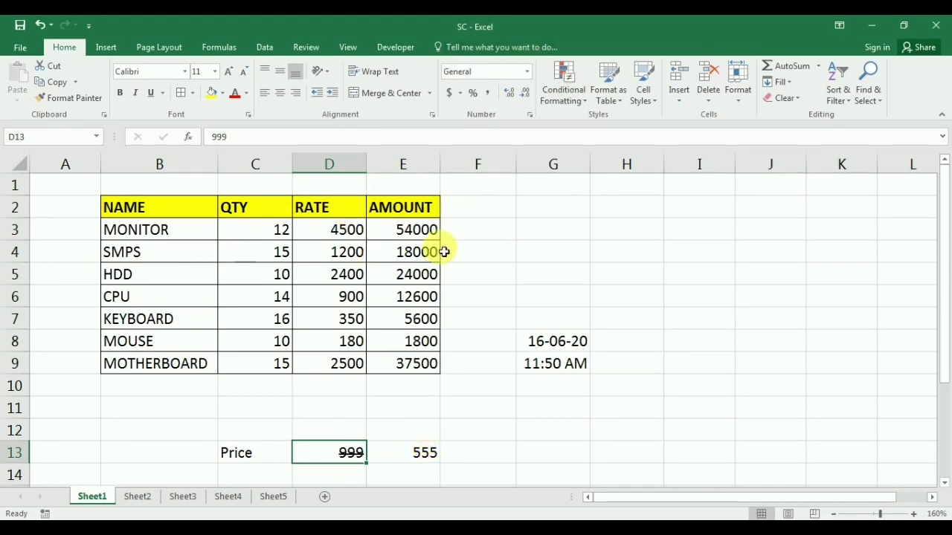
key("alt+Tab")
Highlight the CTRL entries for Strikethrough (row 30) and Change Currency (row 31) yellow
scroll(272, 446, "down", 2)
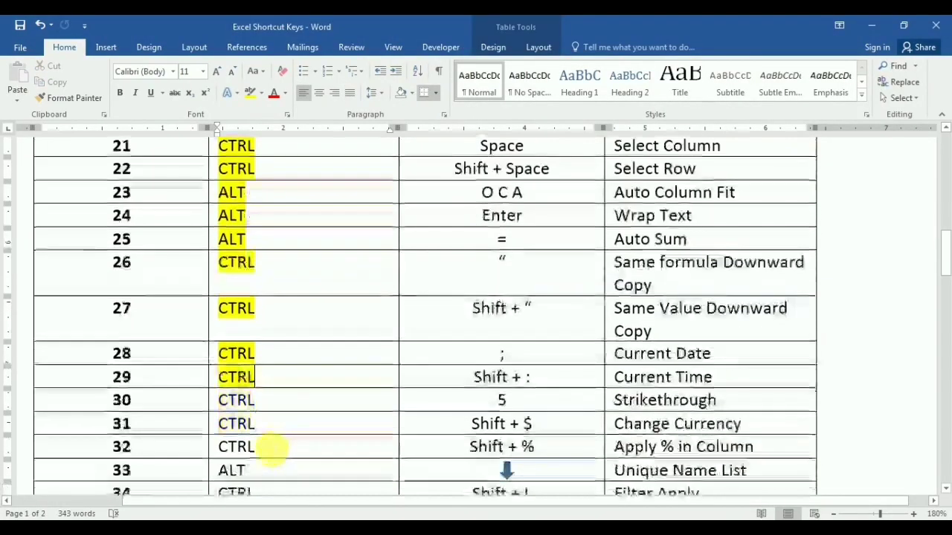
left_click_drag(268, 406, 212, 412)
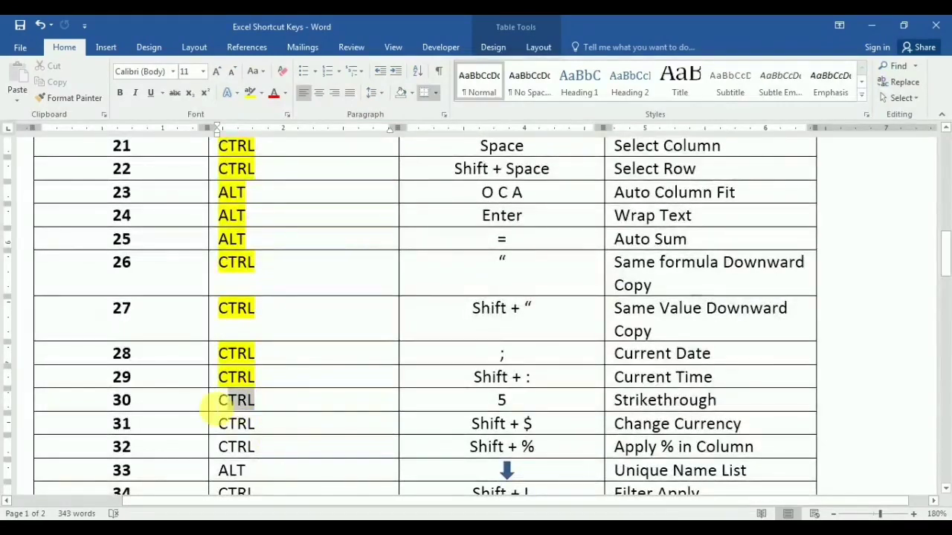
left_click(251, 93)
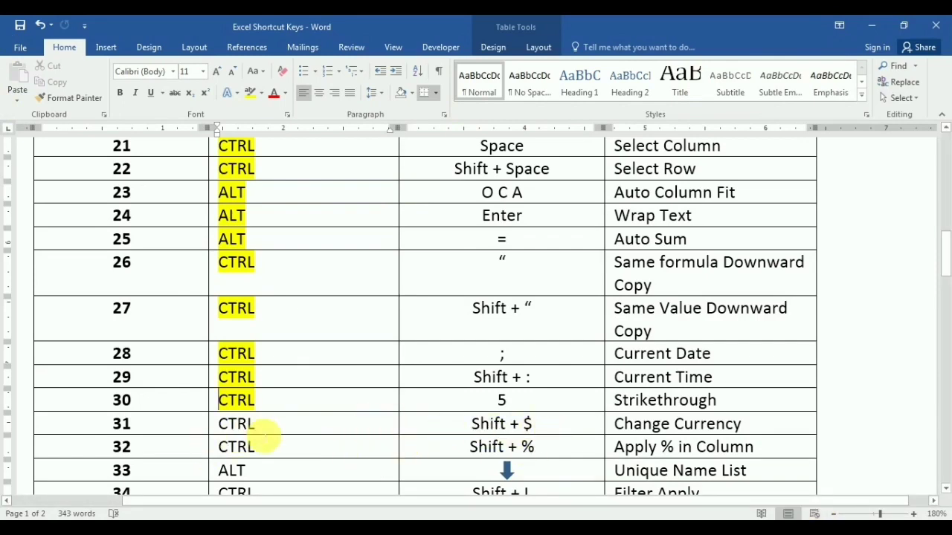
mouse_move(253, 426)
left_mouse_down()
mouse_move(191, 430)
mouse_move(230, 420)
left_mouse_up()
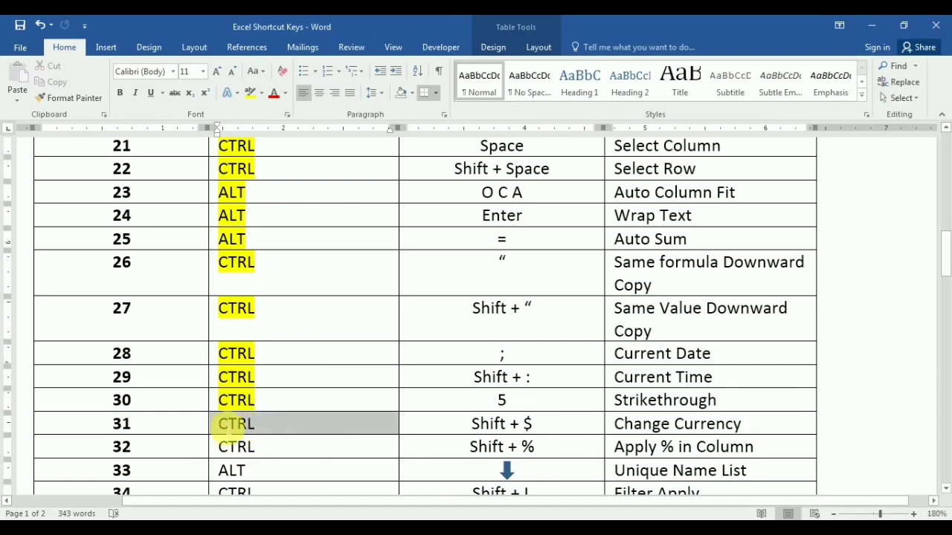
left_click(250, 92)
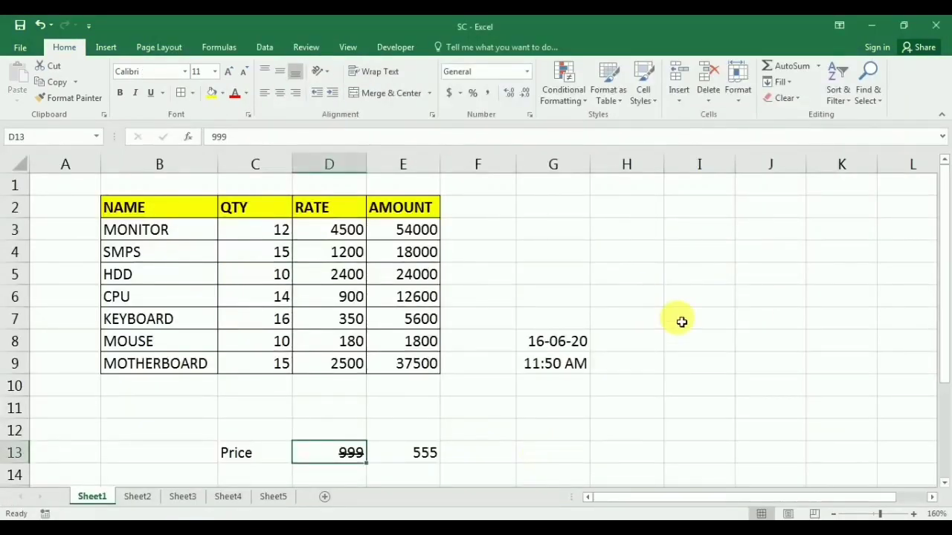
Enter 650 in I7 and apply currency format with Ctrl+Shift+4
left_click(690, 323)
type("650")
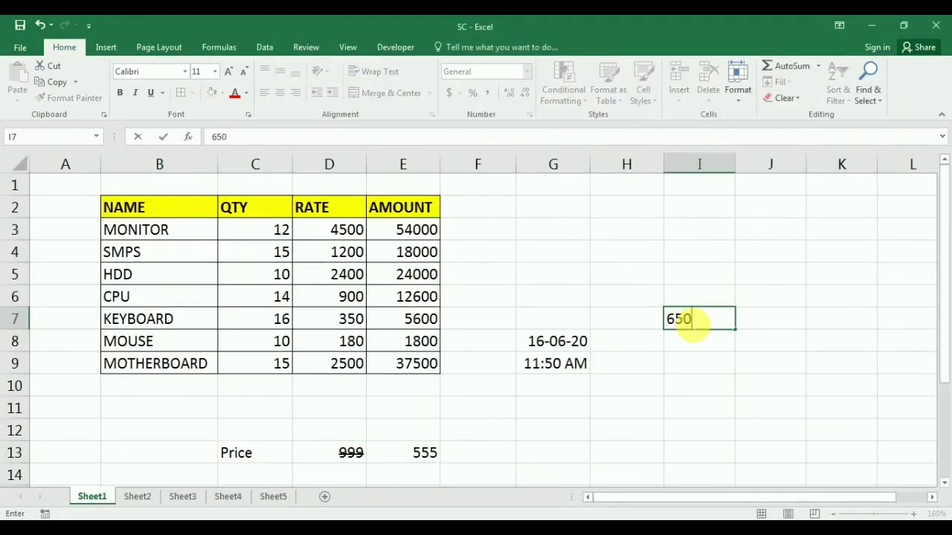
key("Return")
left_click(691, 323)
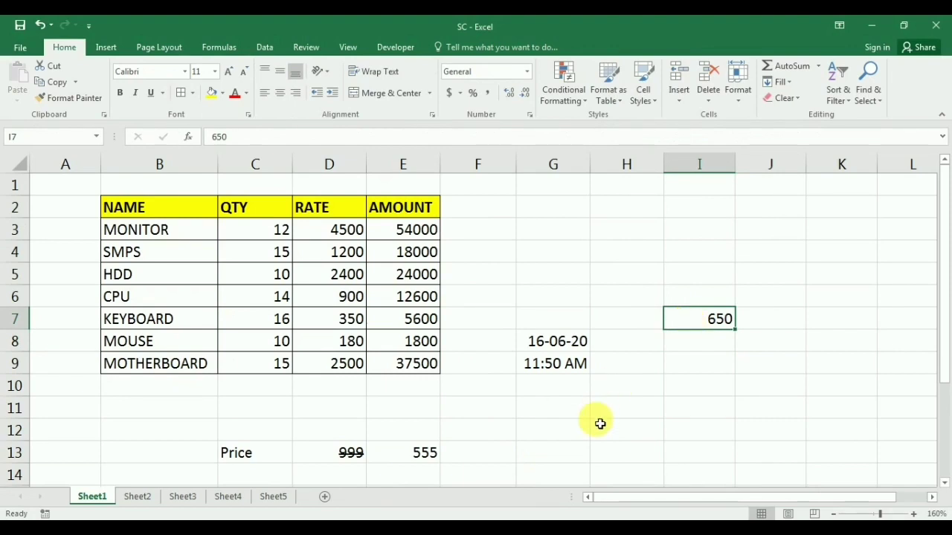
key("ctrl+shift+4")
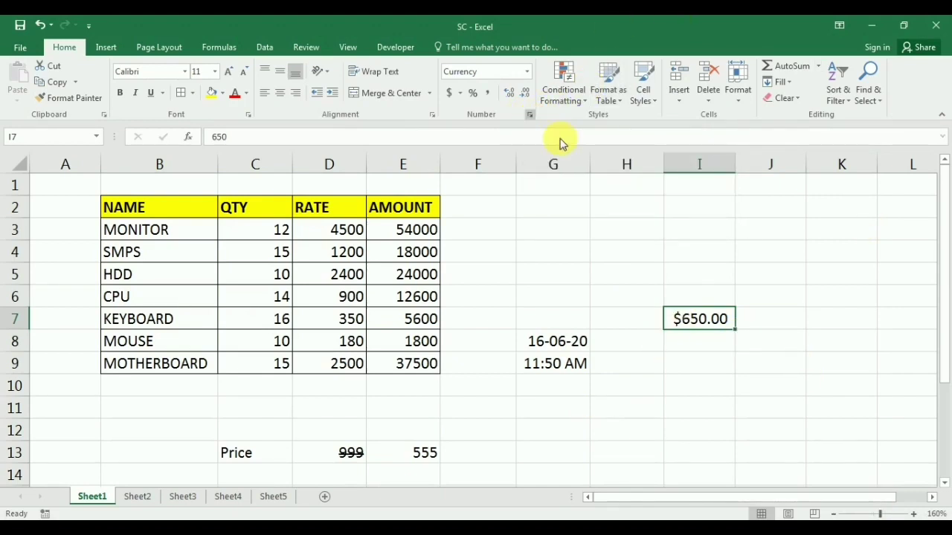
In Format Cells, set the Currency symbol to Rs. English (India) so I7 reads Rs. 650.00
key("ctrl+1")
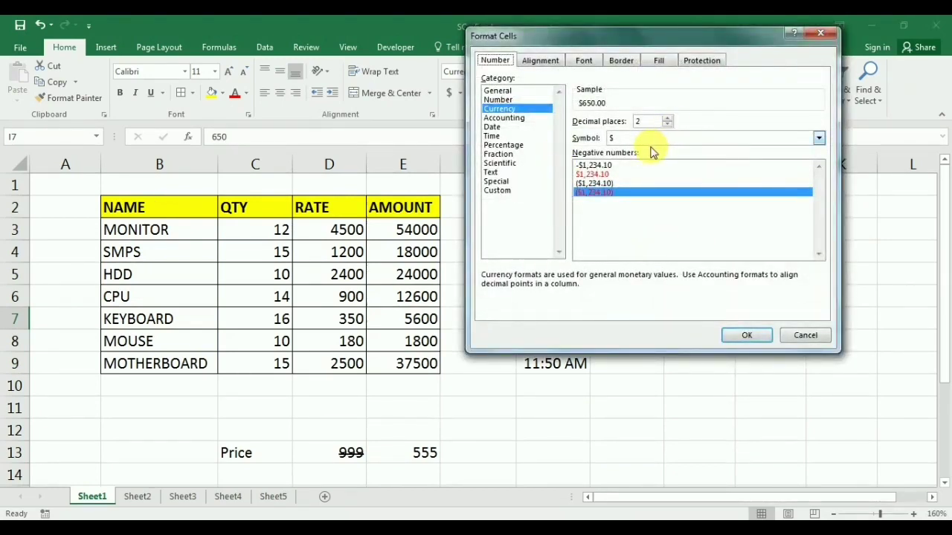
left_click(818, 138)
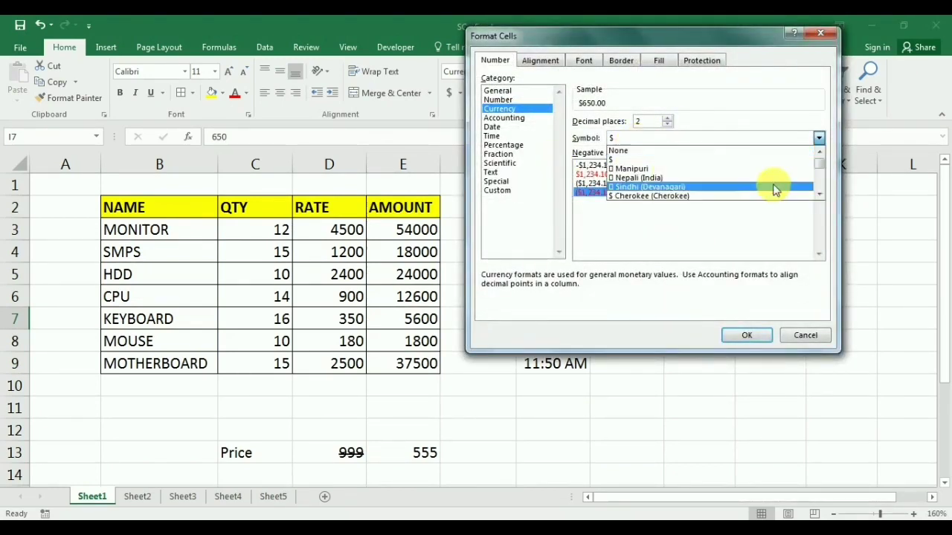
left_click_drag(818, 161, 818, 175)
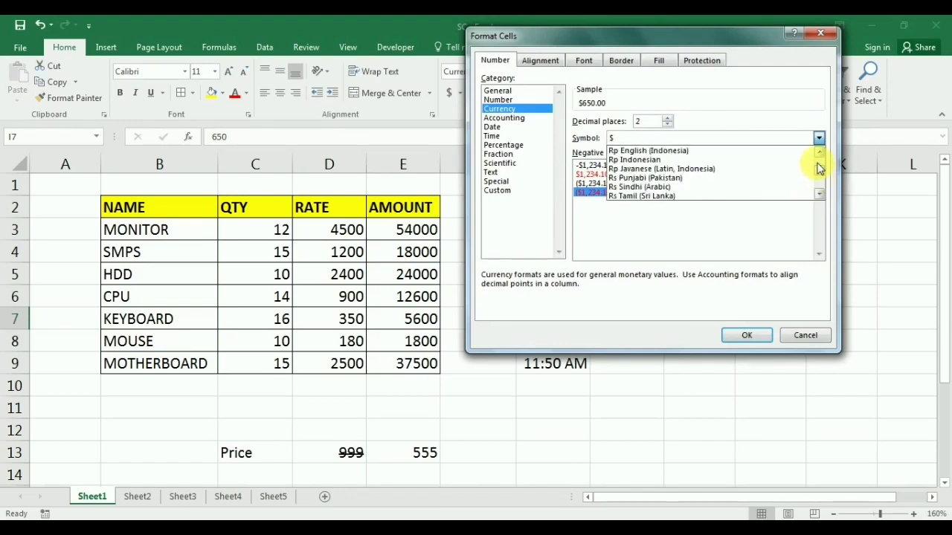
left_click(819, 152)
left_click(819, 152)
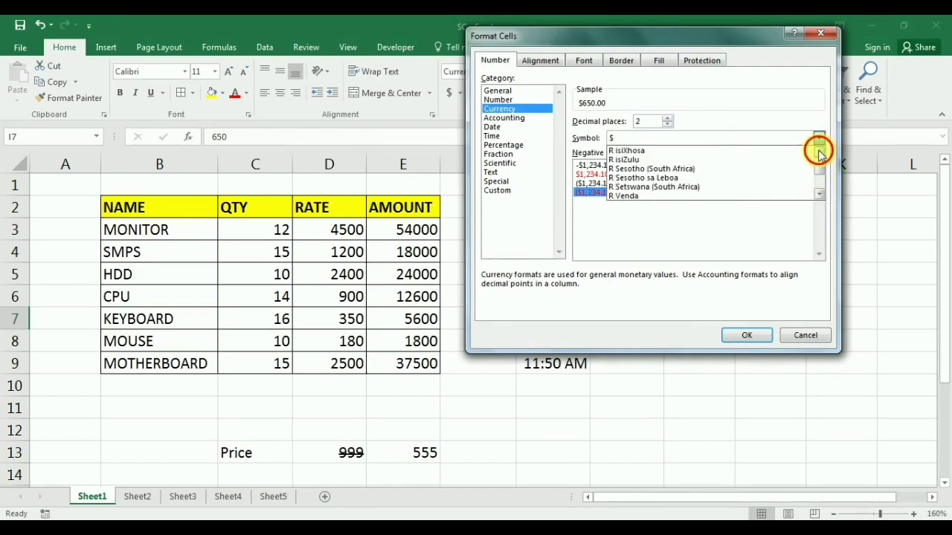
left_click(819, 151)
left_click(819, 152)
left_click(819, 152)
left_click_drag(819, 151, 820, 183)
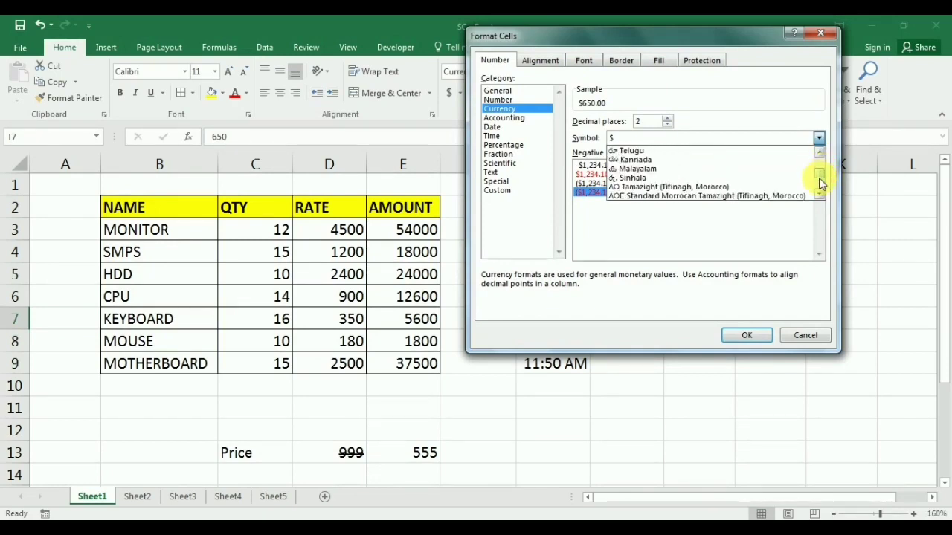
left_click(820, 195)
left_click(819, 195)
left_click(820, 195)
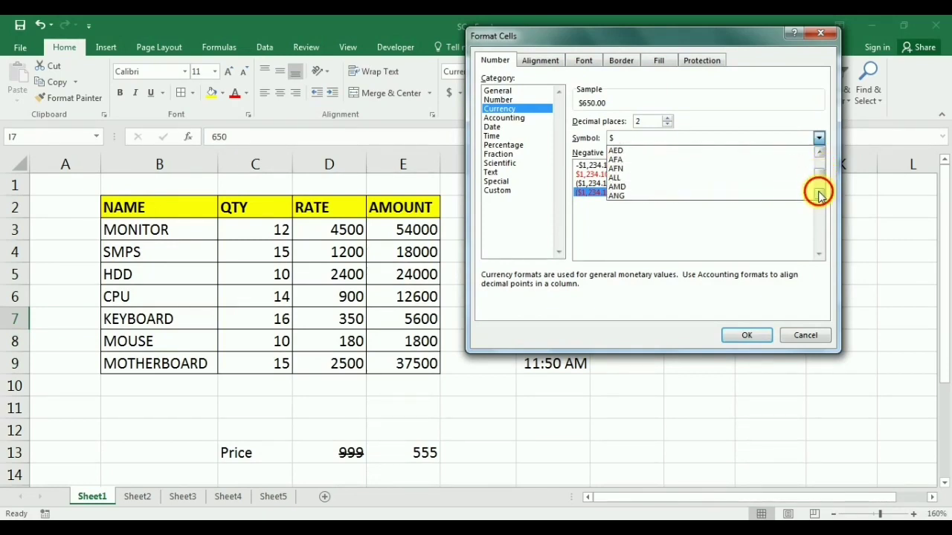
left_click(819, 195)
left_click(820, 194)
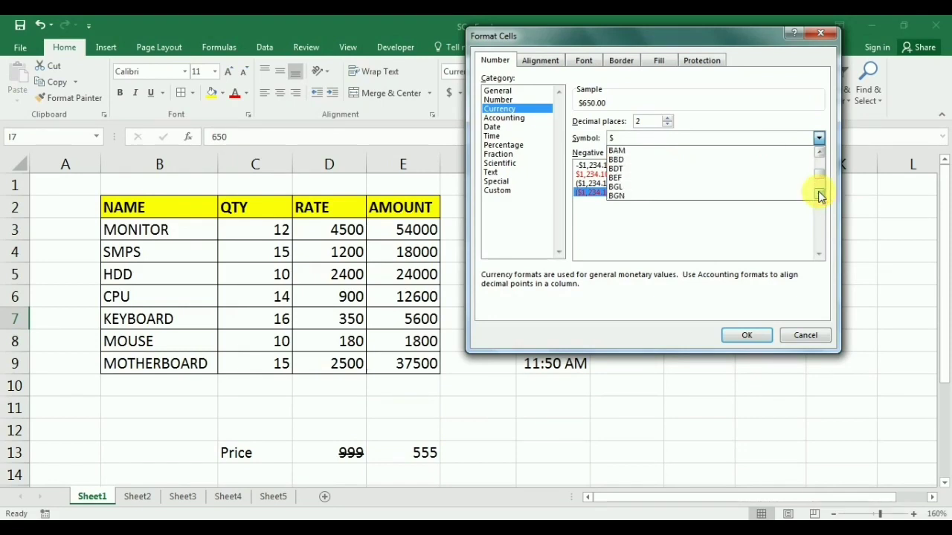
left_click(820, 194)
left_click(819, 195)
left_click(819, 194)
left_click(820, 195)
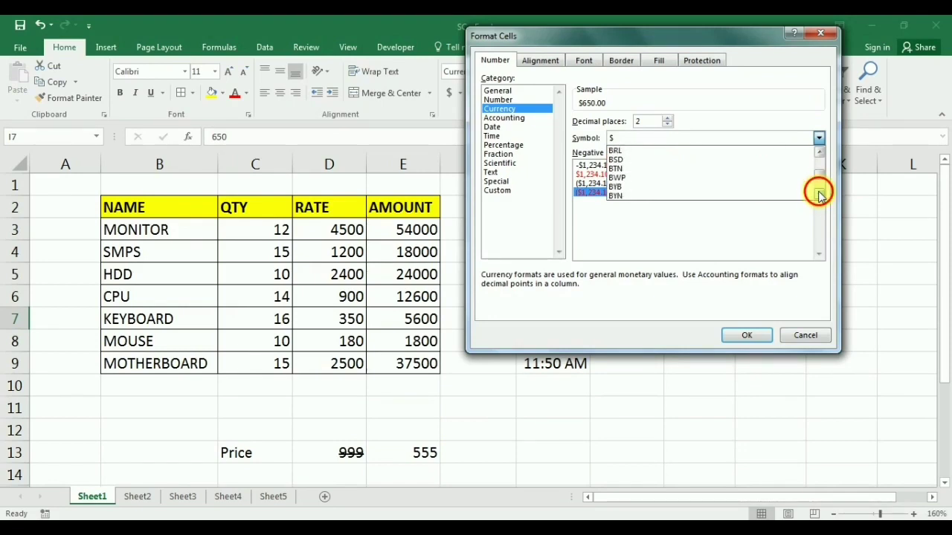
left_click(819, 195)
left_click(819, 195)
left_click(820, 195)
left_click(819, 195)
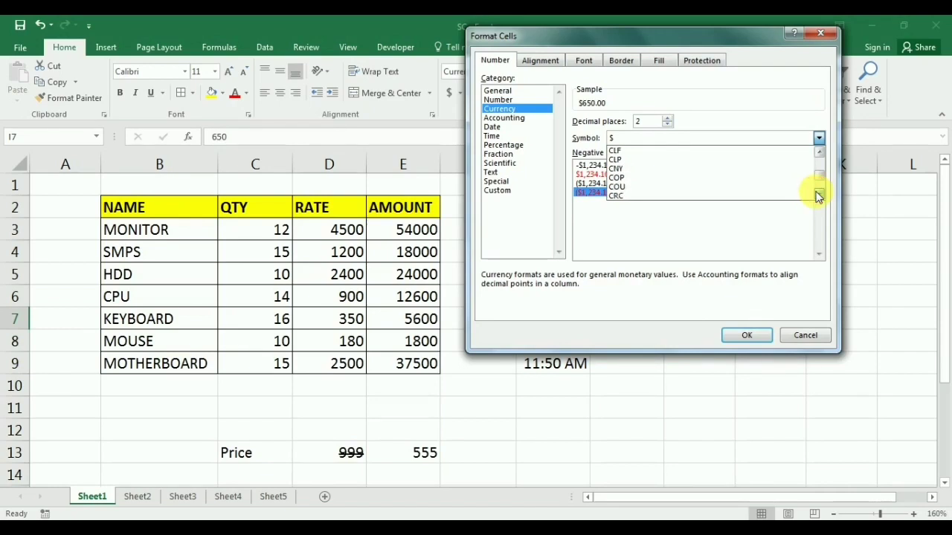
left_click_drag(818, 178, 823, 159)
left_click(820, 155)
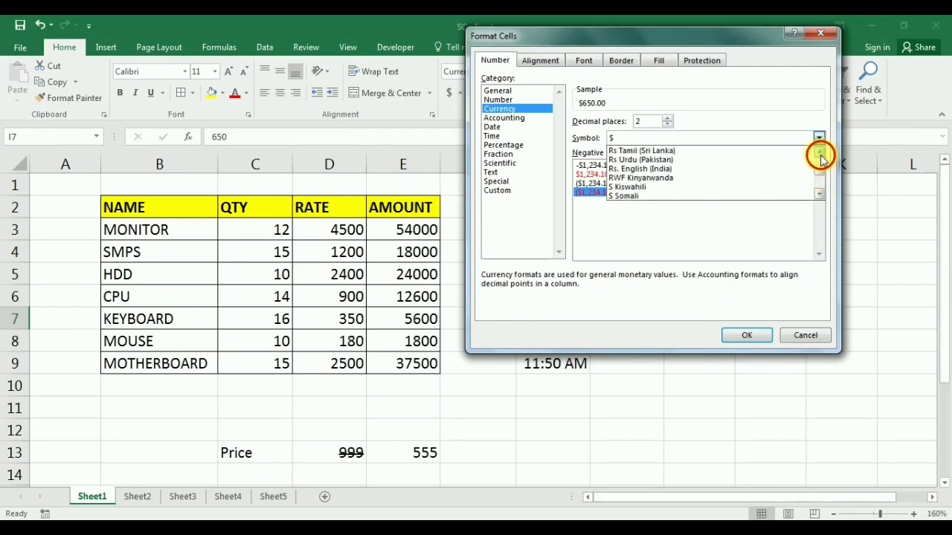
left_click(820, 155)
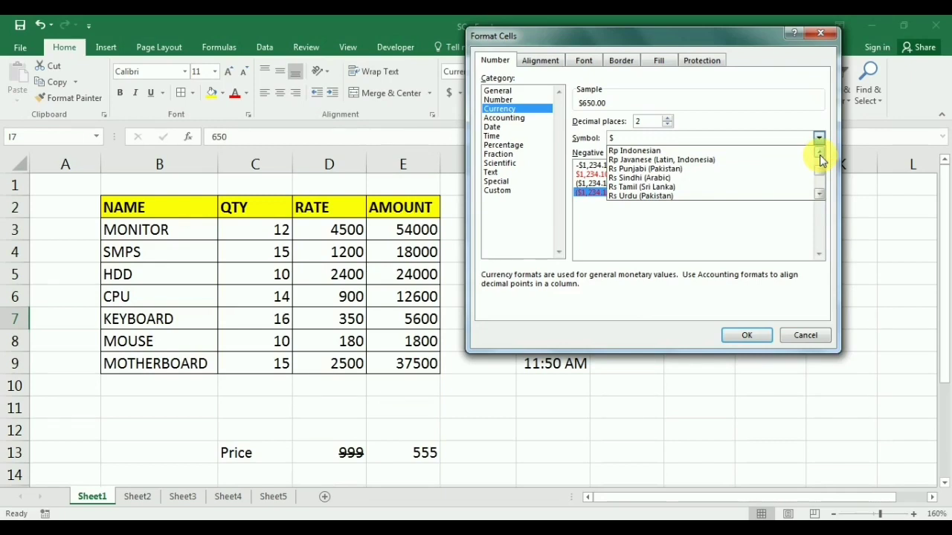
left_click(820, 155)
left_click(820, 154)
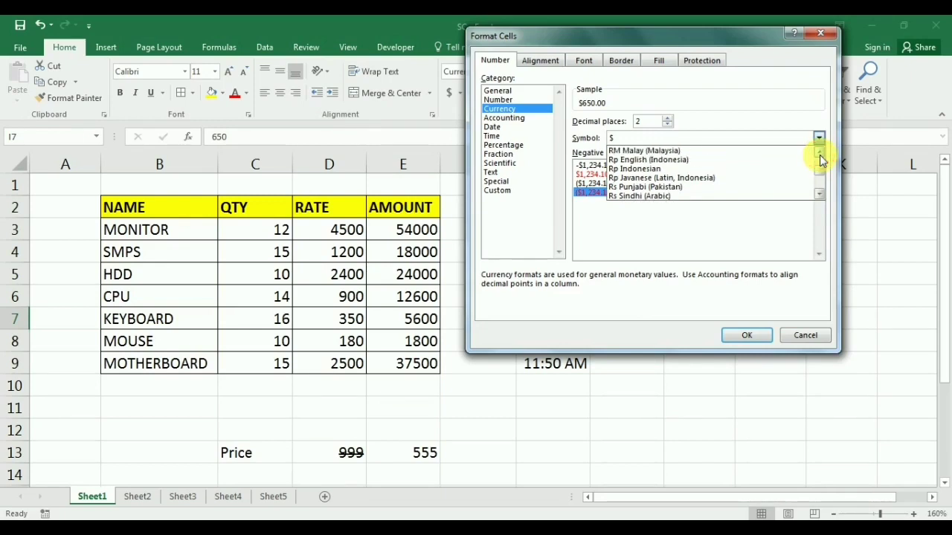
left_click(817, 194)
left_click(817, 194)
left_click(817, 194)
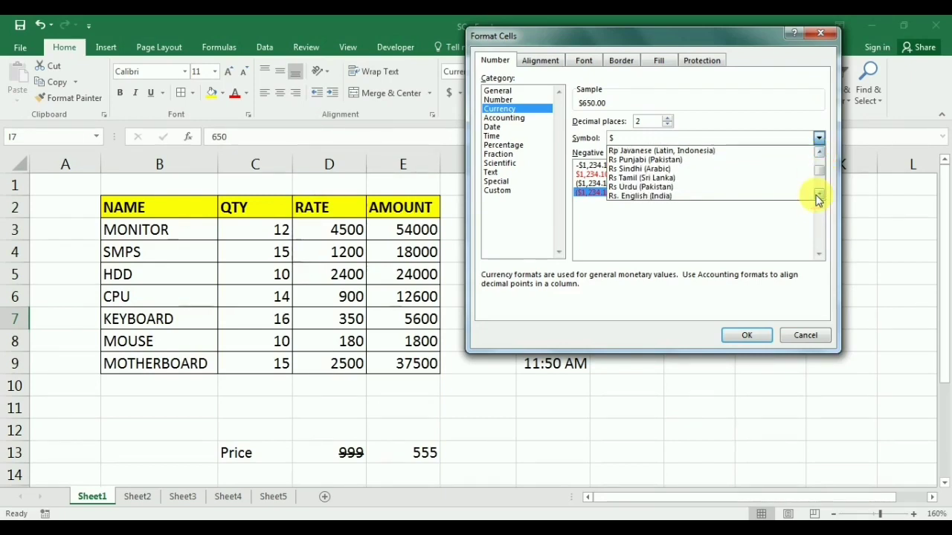
left_click(636, 197)
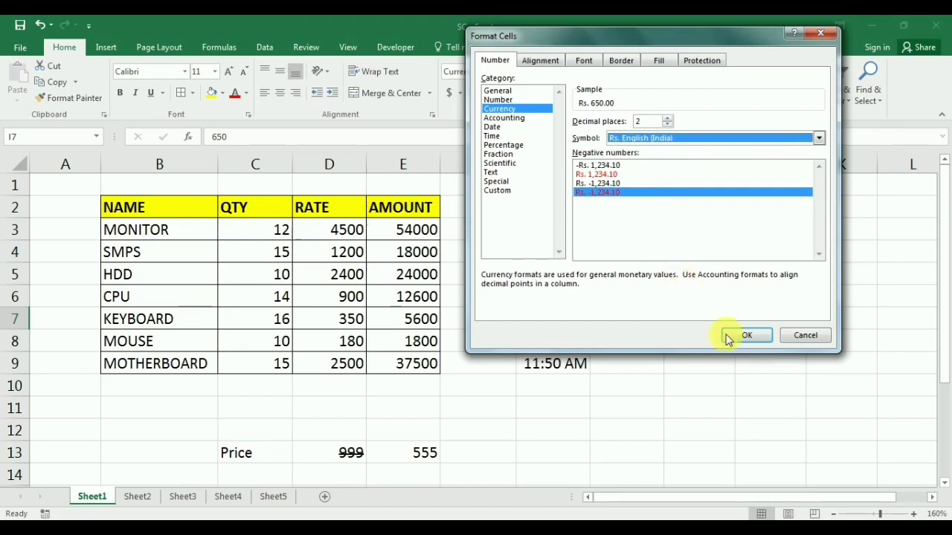
left_click(744, 335)
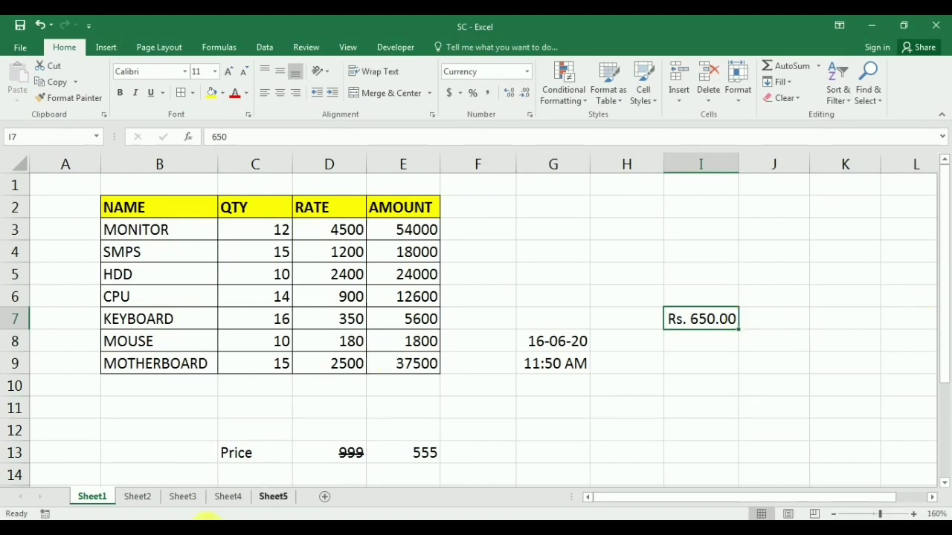
Highlight row 32's CTRL entry for Apply % in Column yellow
left_click(103, 522)
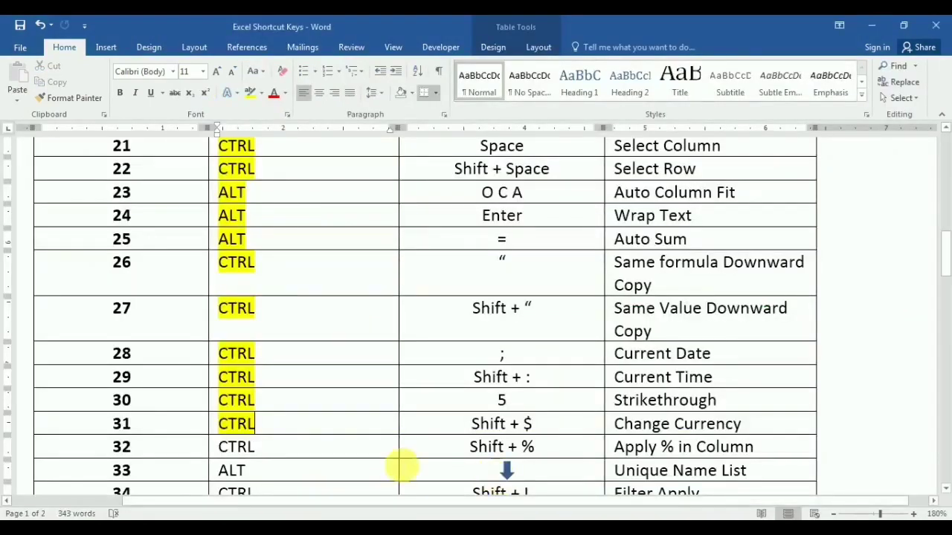
scroll(391, 473, "down", 2)
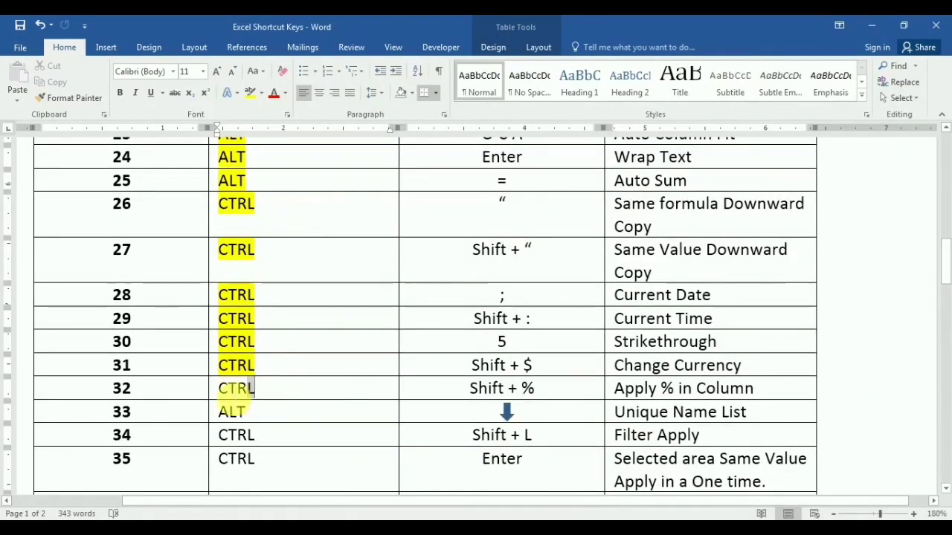
left_click_drag(256, 388, 217, 388)
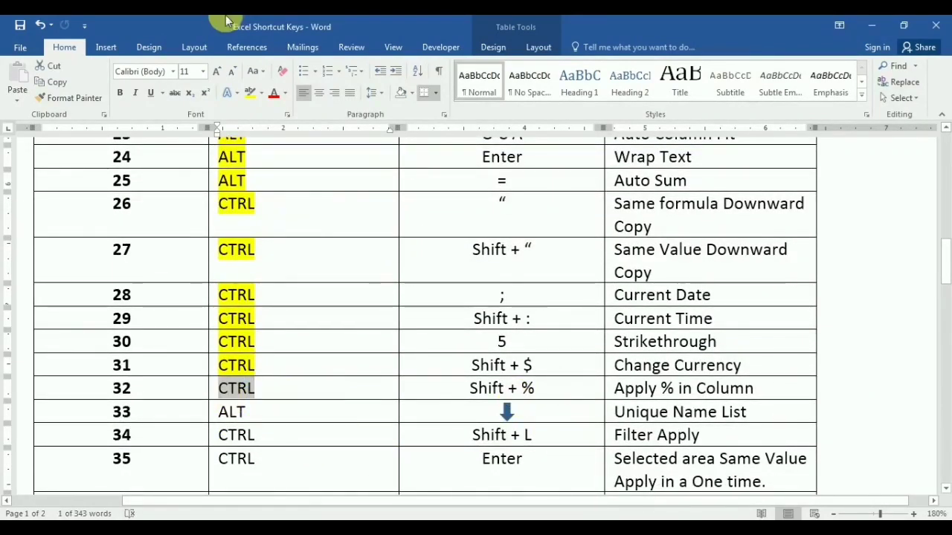
left_click(248, 92)
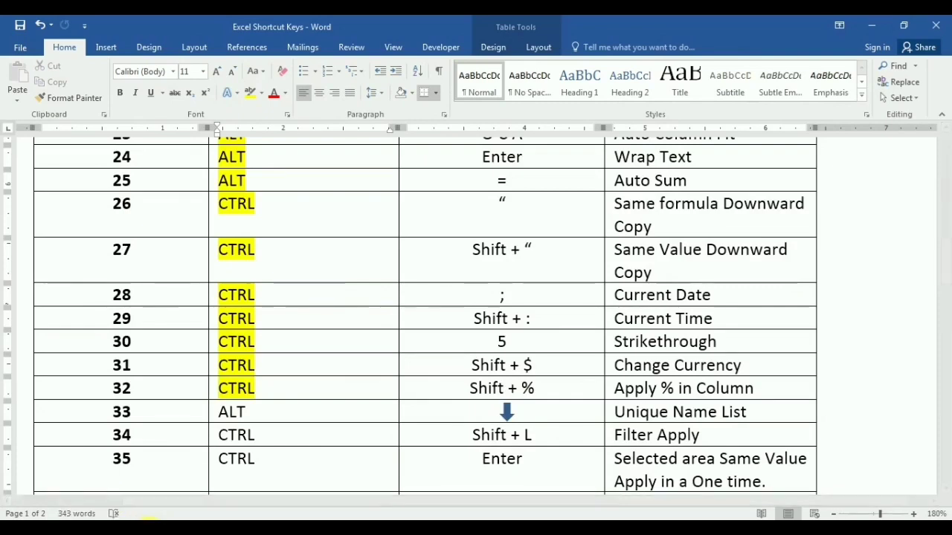
left_click(75, 522)
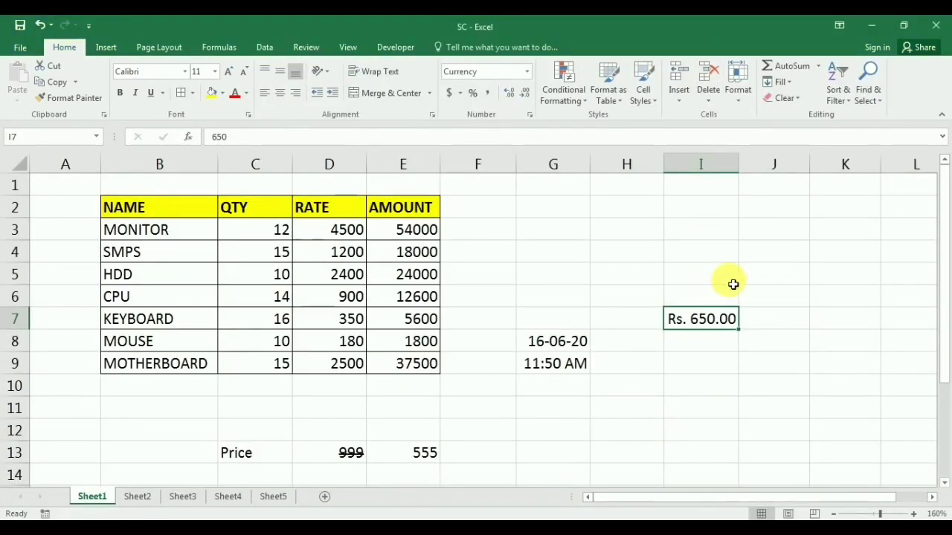
Enter 45 into cell J4
left_click(796, 249)
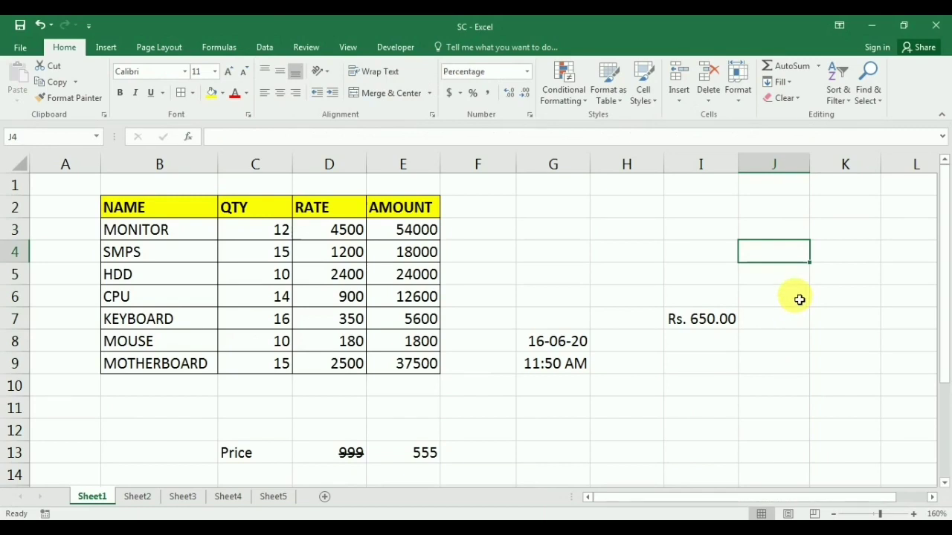
type("45")
key("Return")
Enter 65 in J5 and apply percent format with Ctrl+Shift+%, showing 6500%
type("65")
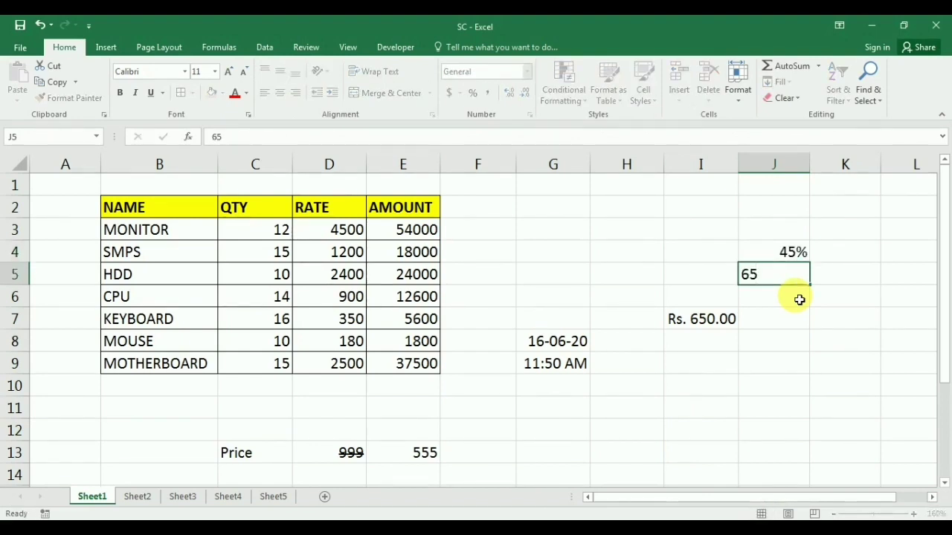
key("Return")
key("Up")
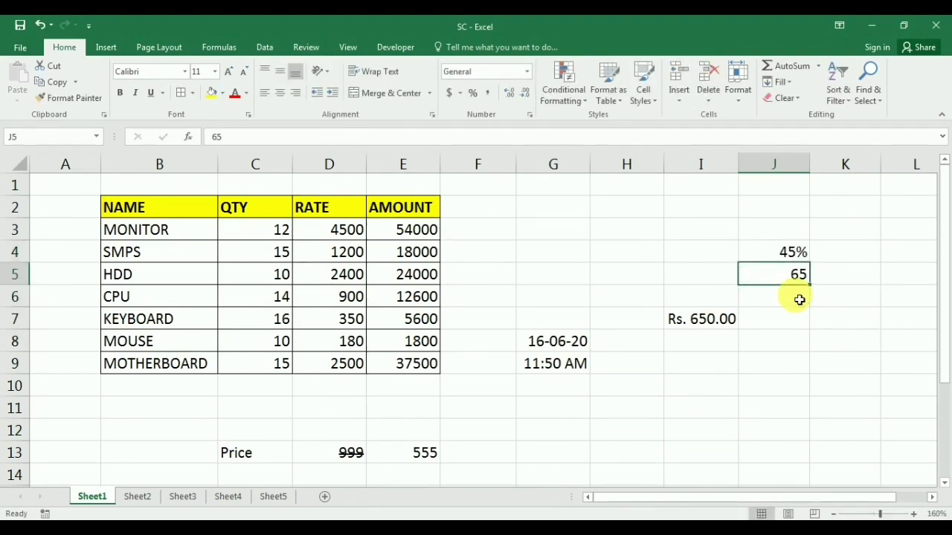
key("ctrl+shift+5")
key("Return")
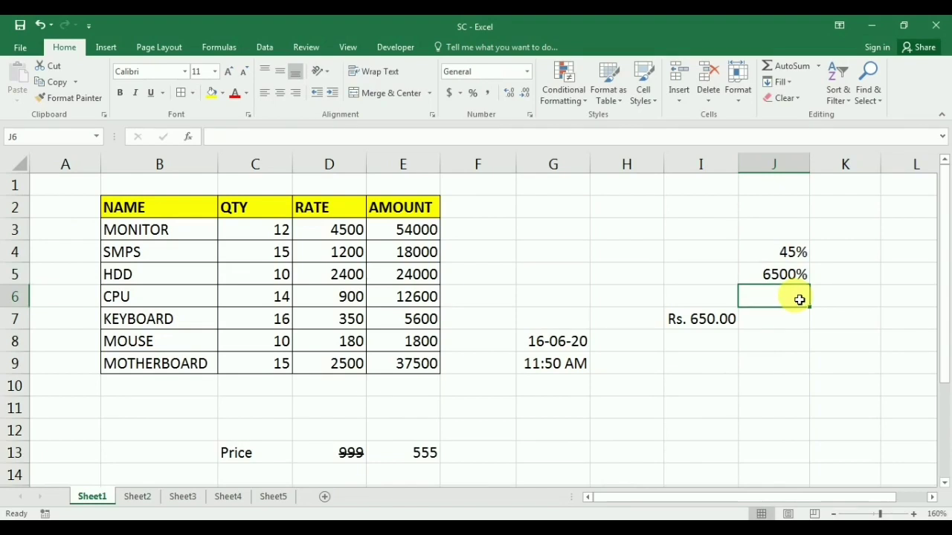
key("Up")
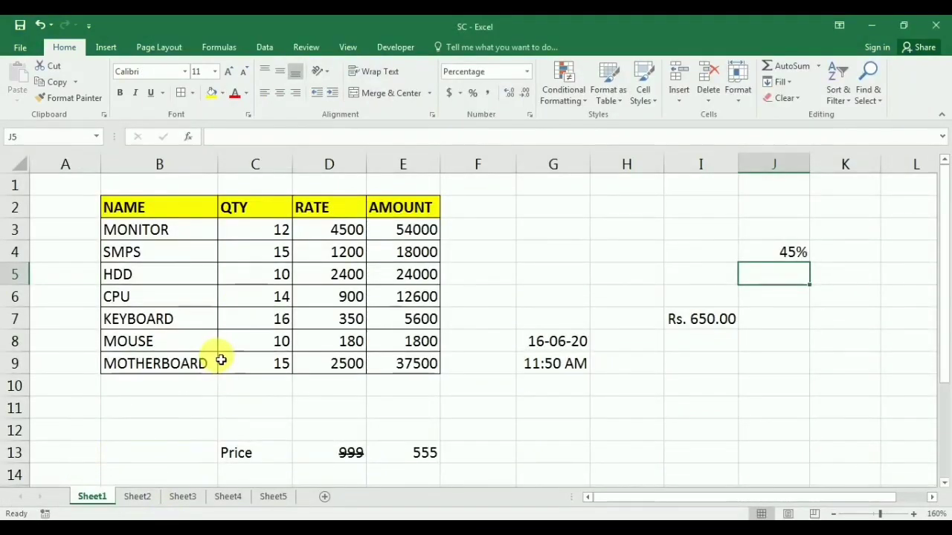
On the Data tab, preview column B's existing names from B6 and B9 with Alt+Down
left_click(264, 46)
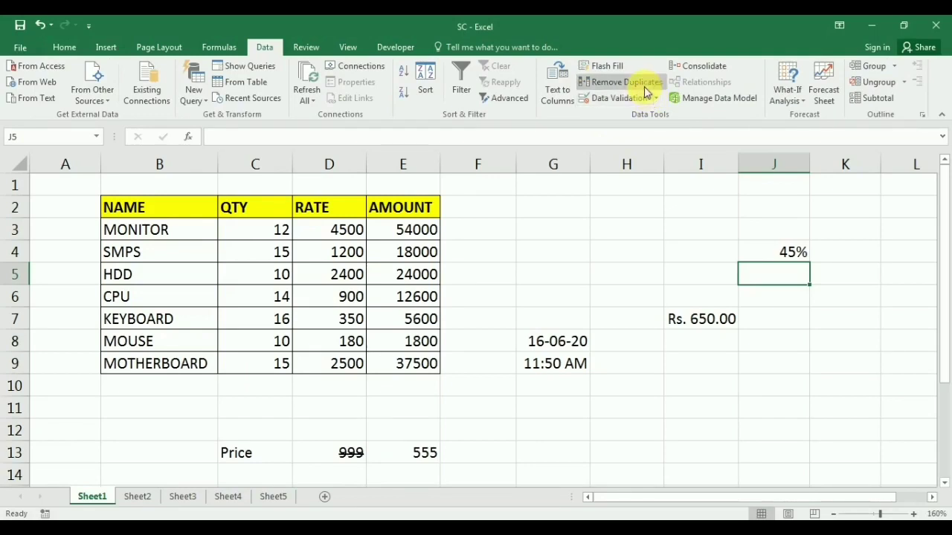
left_click(305, 317)
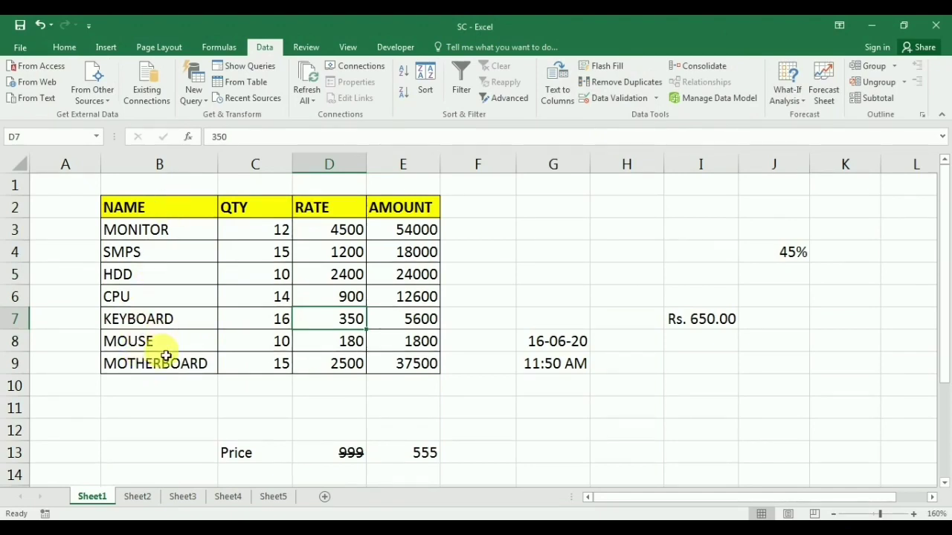
left_click(174, 305)
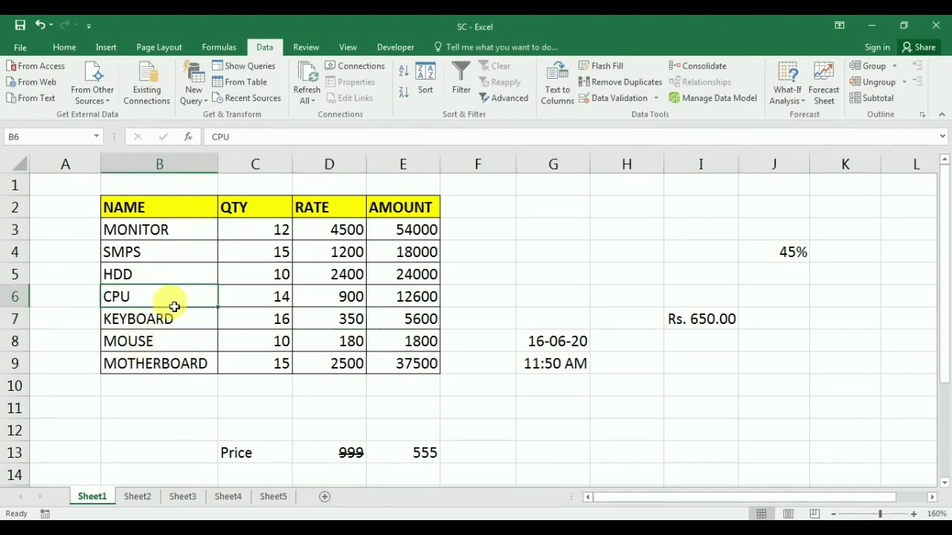
key("alt+Down")
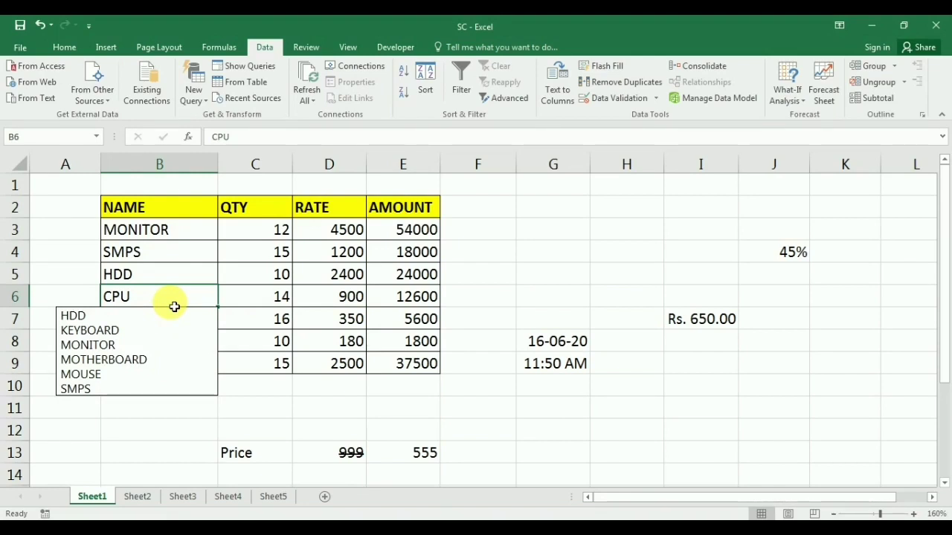
key("Escape")
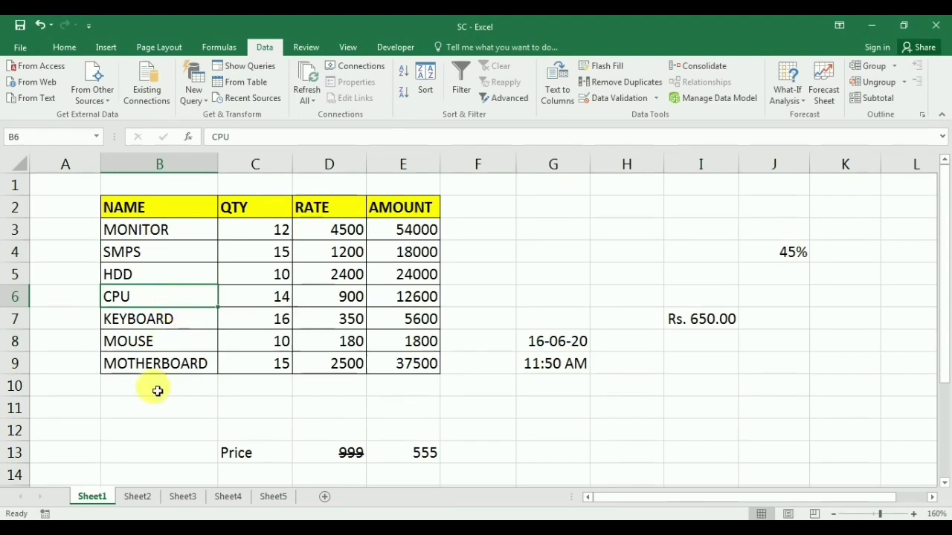
left_click(175, 370)
key("alt+Down")
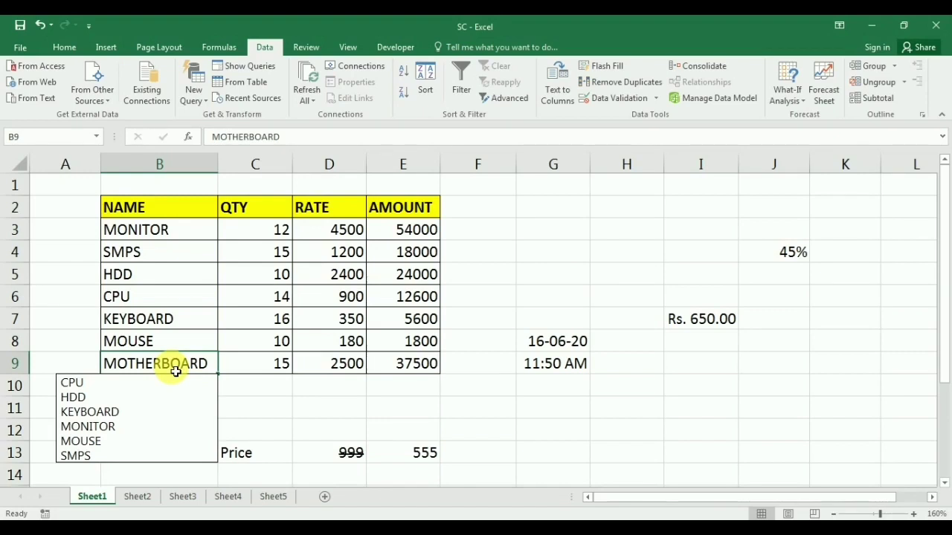
key("Escape")
Pick MONITOR from the existing names list into cell B10
left_click(148, 384)
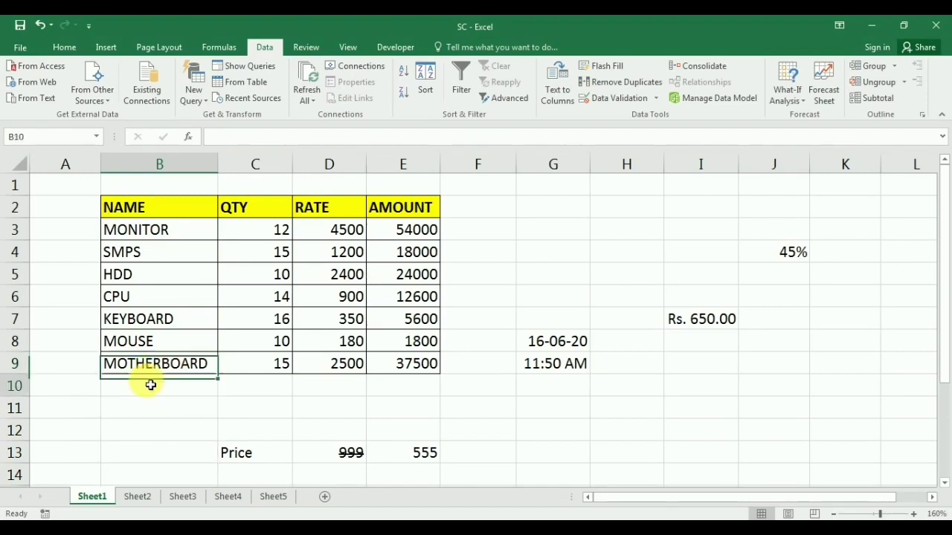
key("alt+Down")
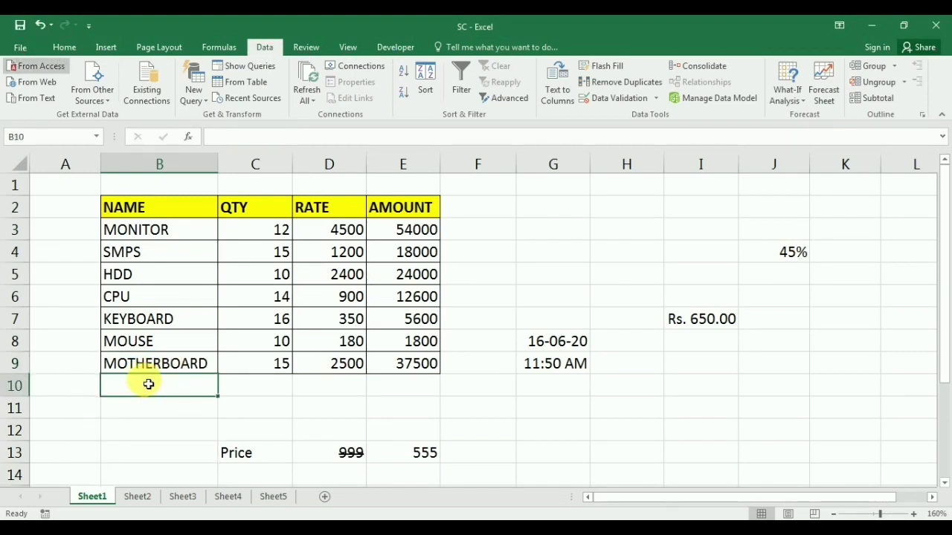
key("Up")
key("Down")
key("Escape")
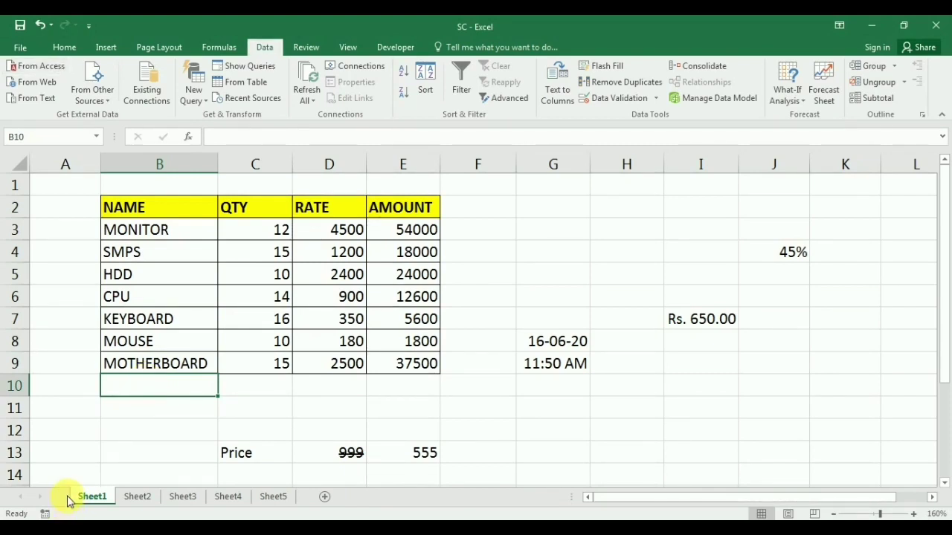
key("alt+Down")
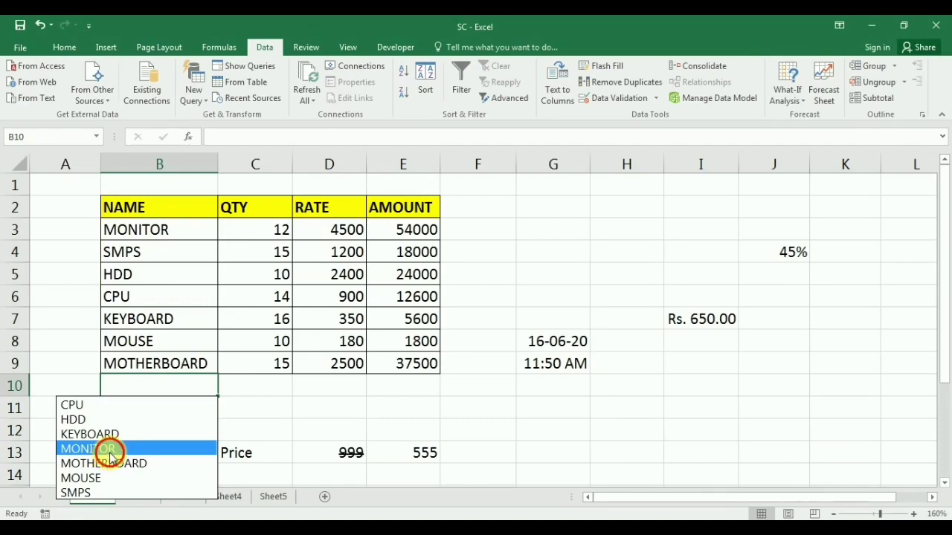
left_click(109, 452)
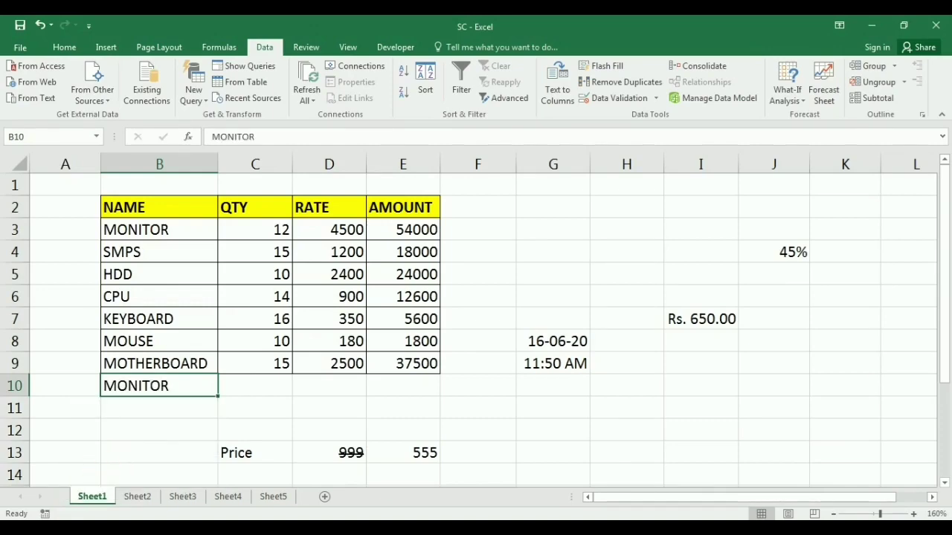
In Word, highlight row 33's ALT yellow and select row 34's CTRL
left_click(201, 529)
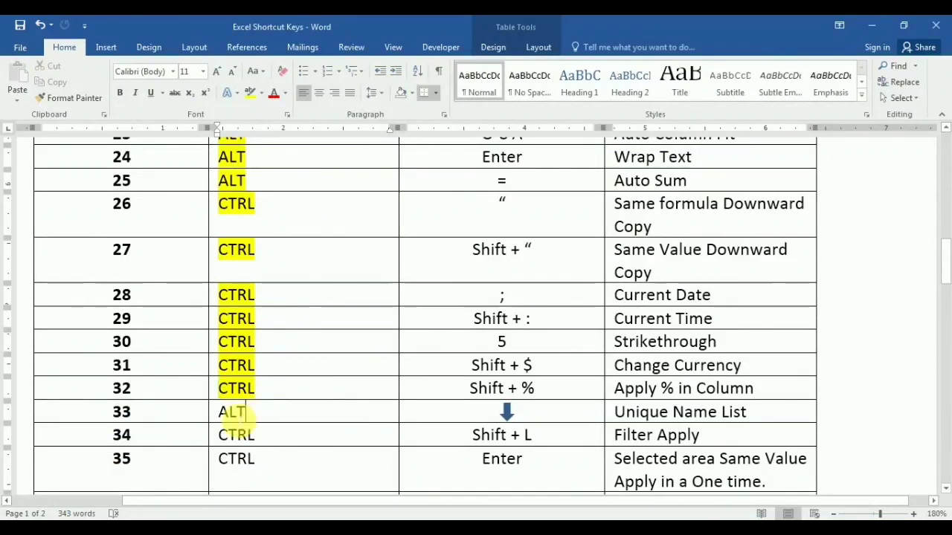
mouse_move(228, 414)
left_mouse_down()
mouse_move(193, 422)
mouse_move(227, 415)
left_mouse_up()
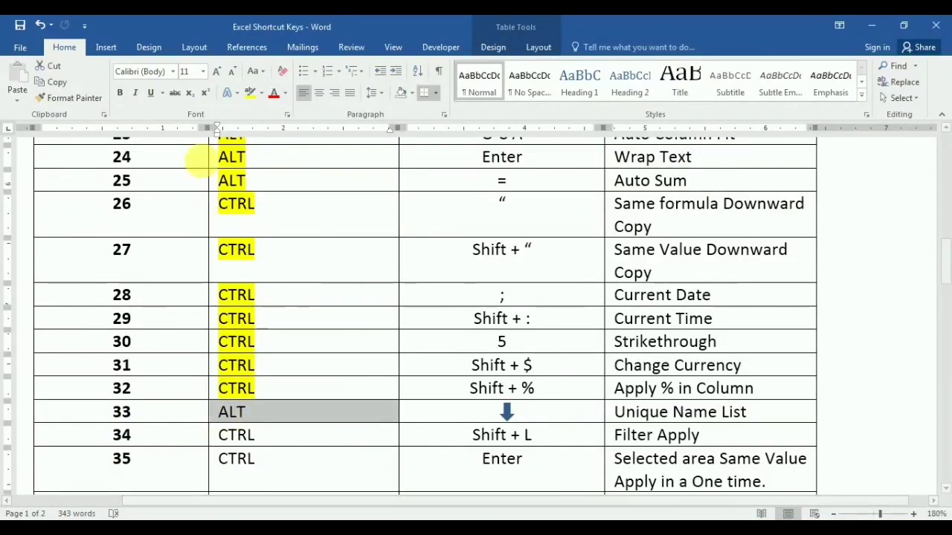
left_click(253, 93)
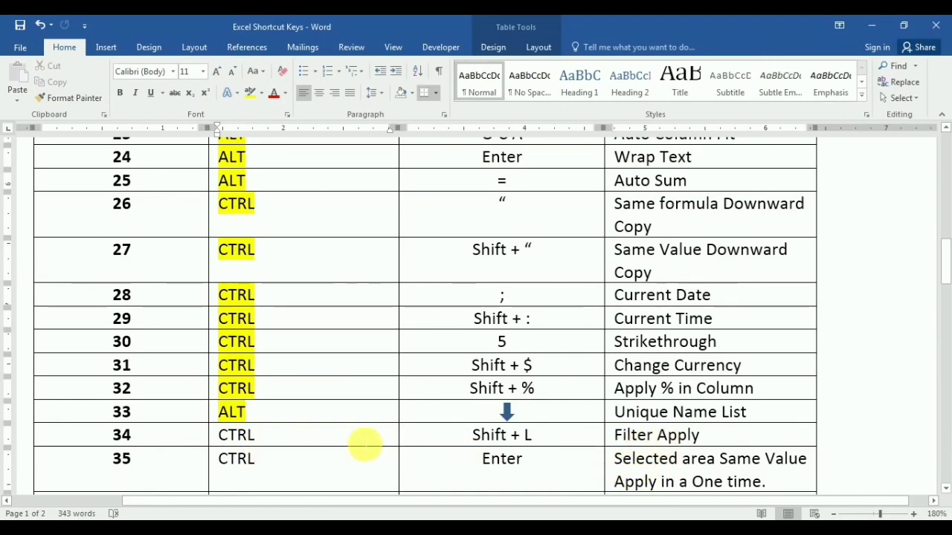
left_click_drag(230, 436, 111, 436)
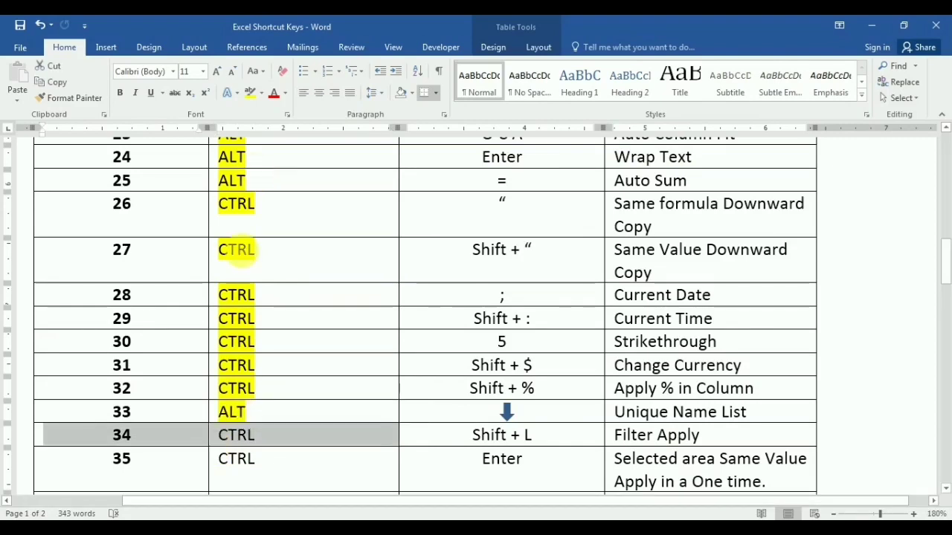
left_click_drag(256, 435, 218, 438)
Highlight row 34's CTRL yellow, then turn on filters for Excel's item table
left_click(251, 93)
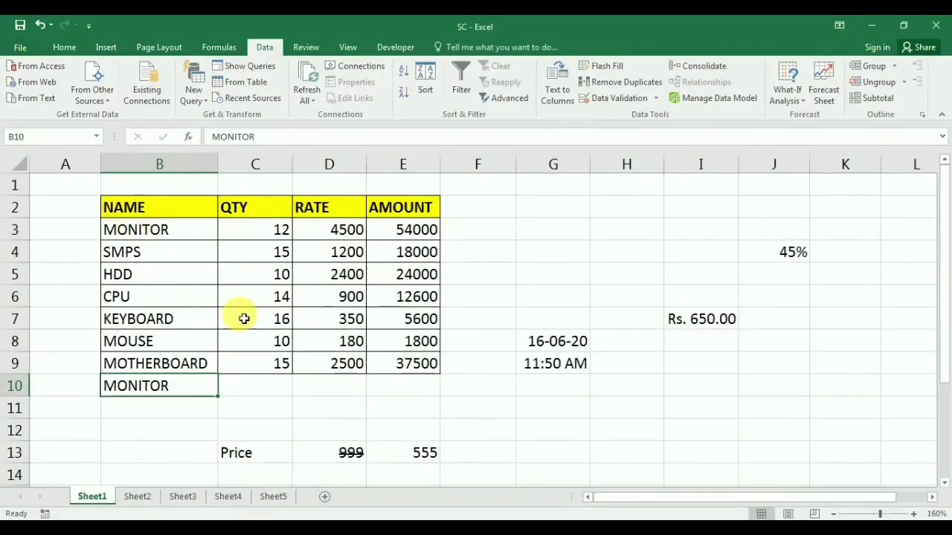
left_click(267, 317)
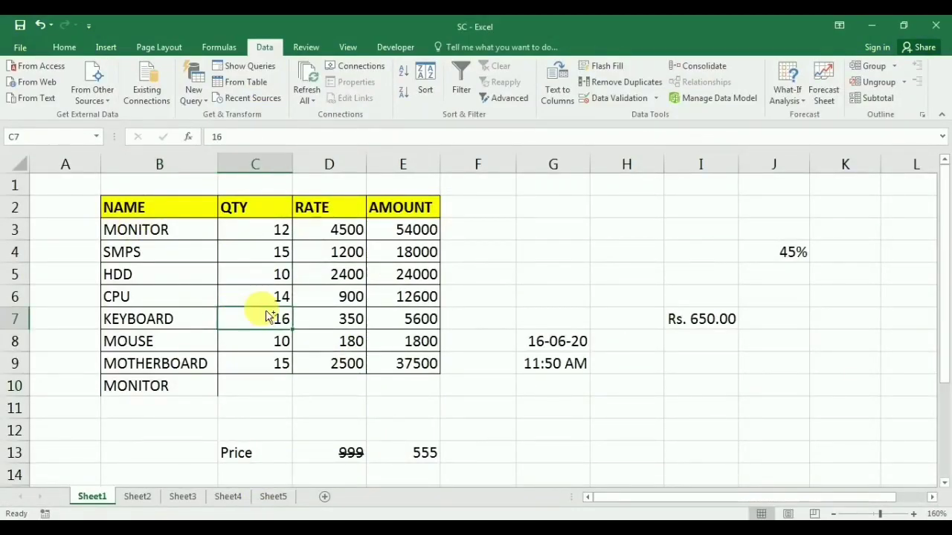
key("ctrl+shift+l")
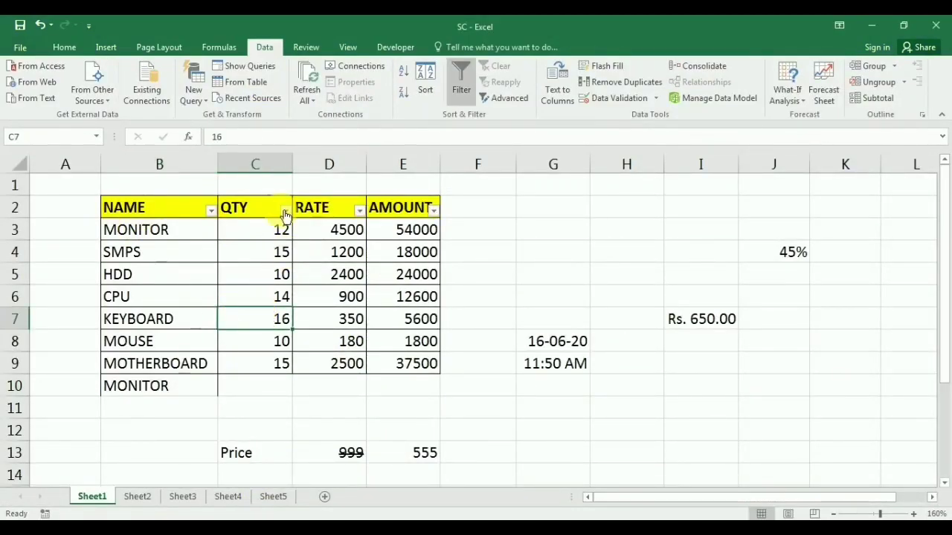
View the QTY filter list without filtering, turn filters off, and glance at Word
left_click(286, 212)
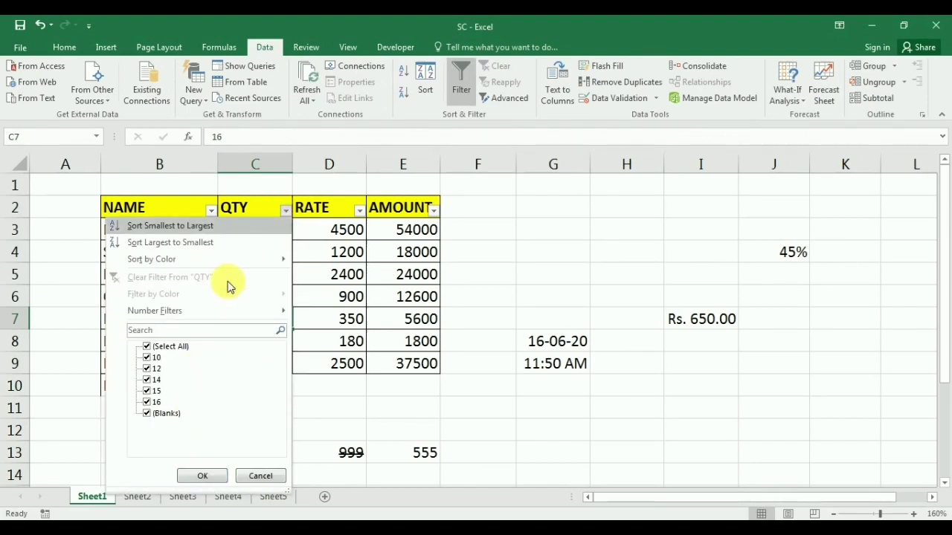
key("Escape")
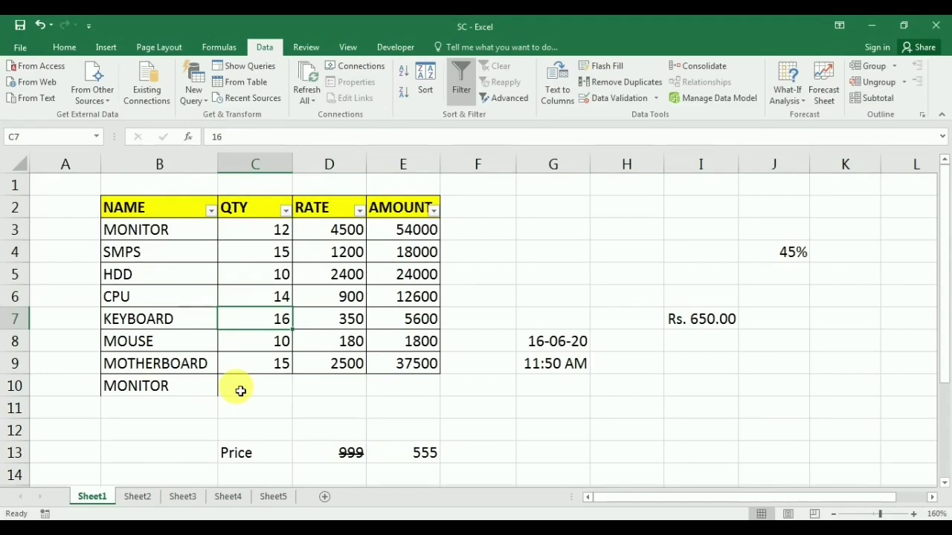
key("ctrl+shift+l")
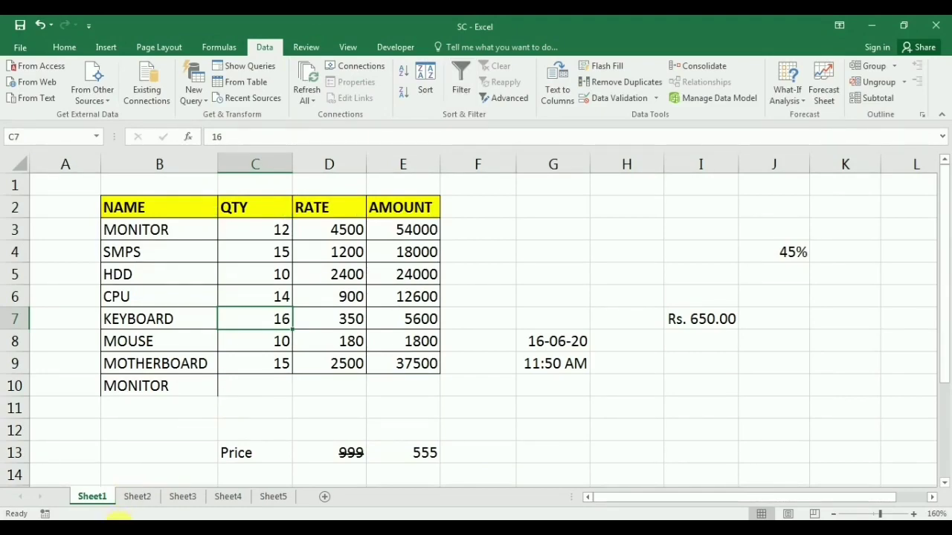
key("alt+Tab")
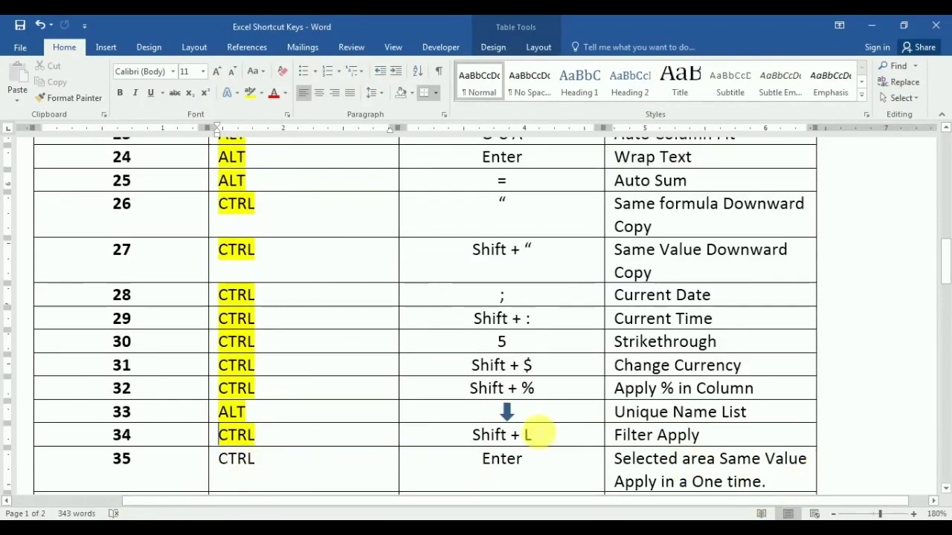
key("alt+Tab")
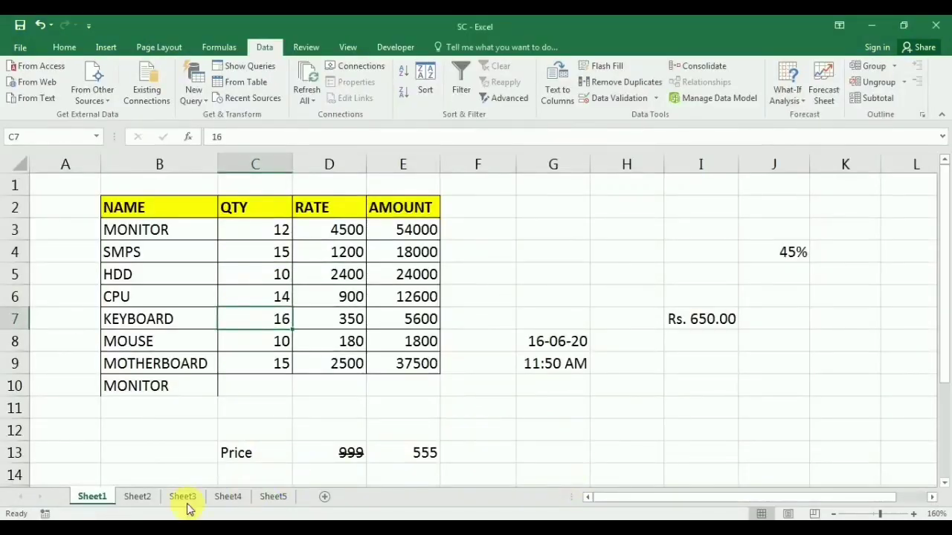
On Sheet3, fill every cell of G3:K10 with 'ghkjhkjhj' using Ctrl+Enter
left_click(182, 500)
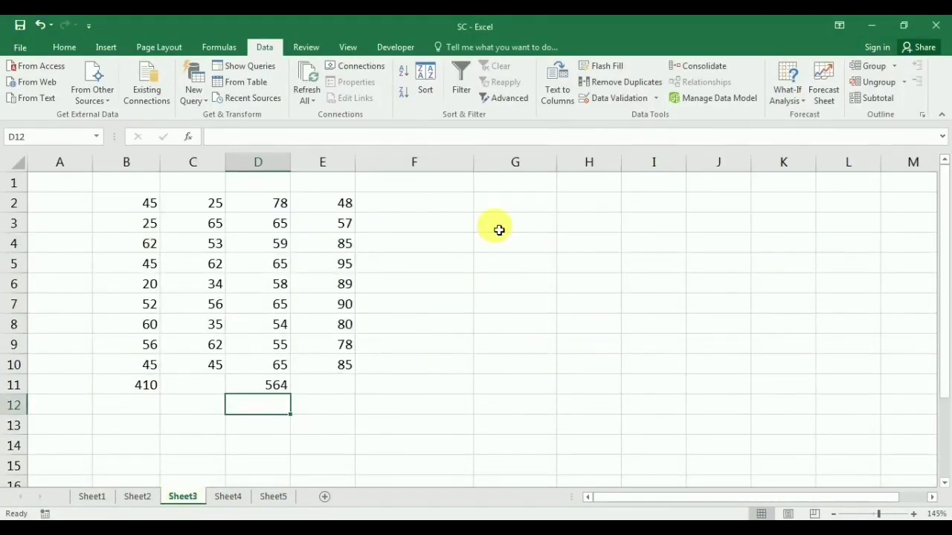
left_click_drag(497, 227, 512, 236)
left_click_drag(615, 315, 781, 372)
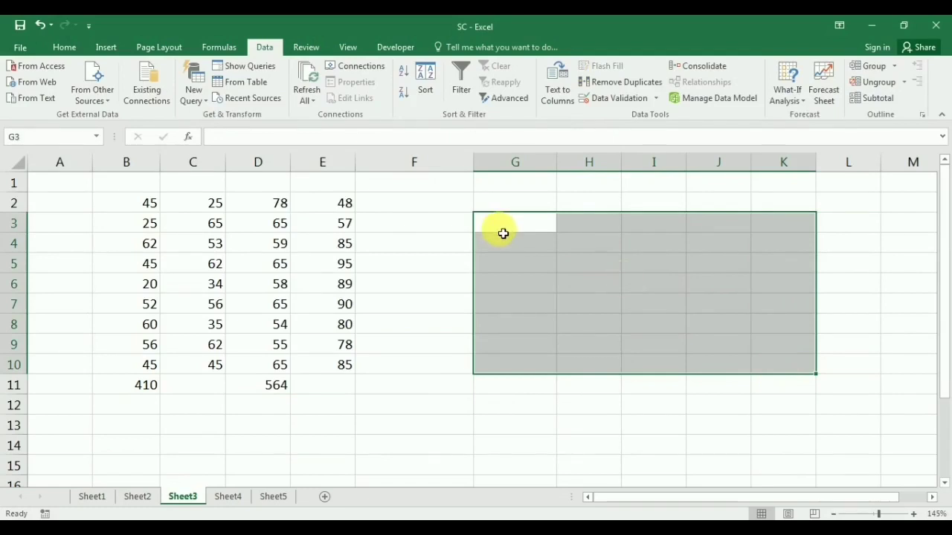
type("ghkjhkjhj")
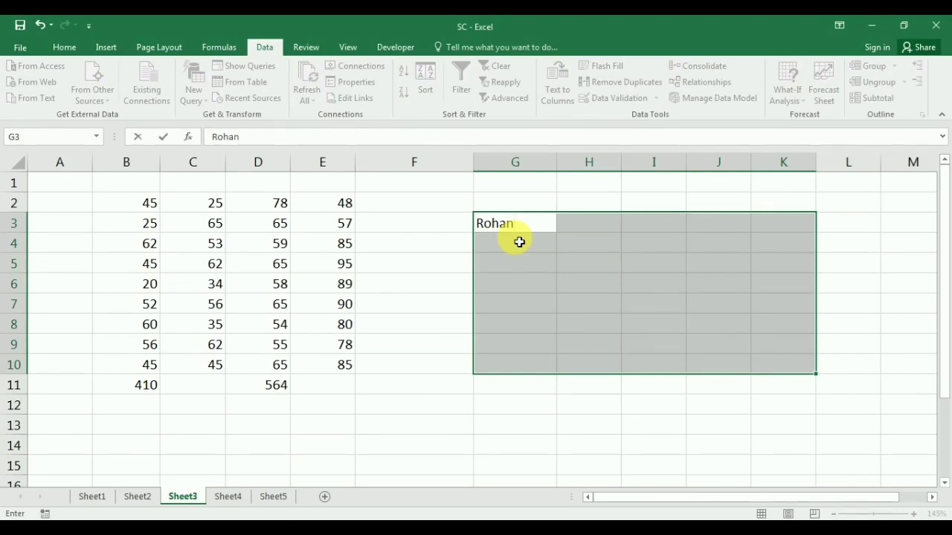
key("ctrl+Return")
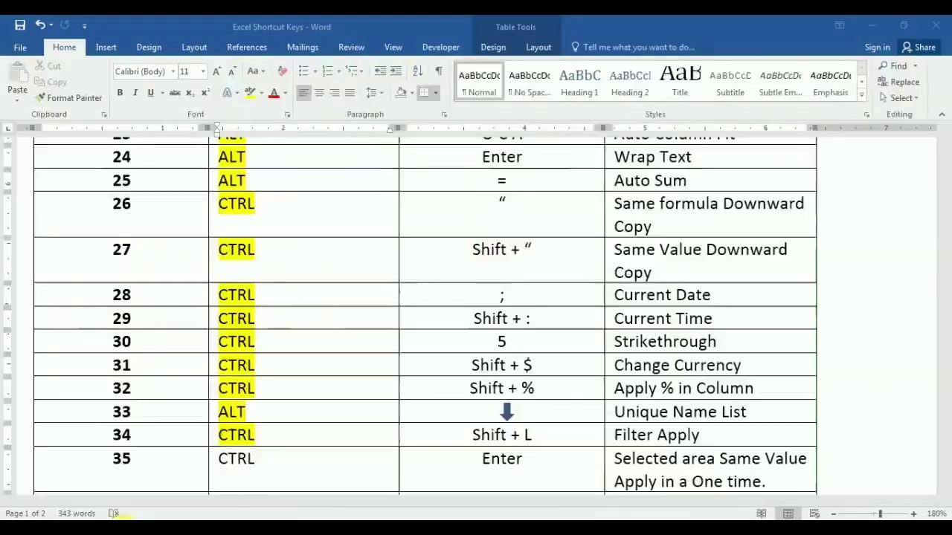
Highlight the CTRL in row 35 (Selected area Same Value) yellow in Word
key("alt+Tab")
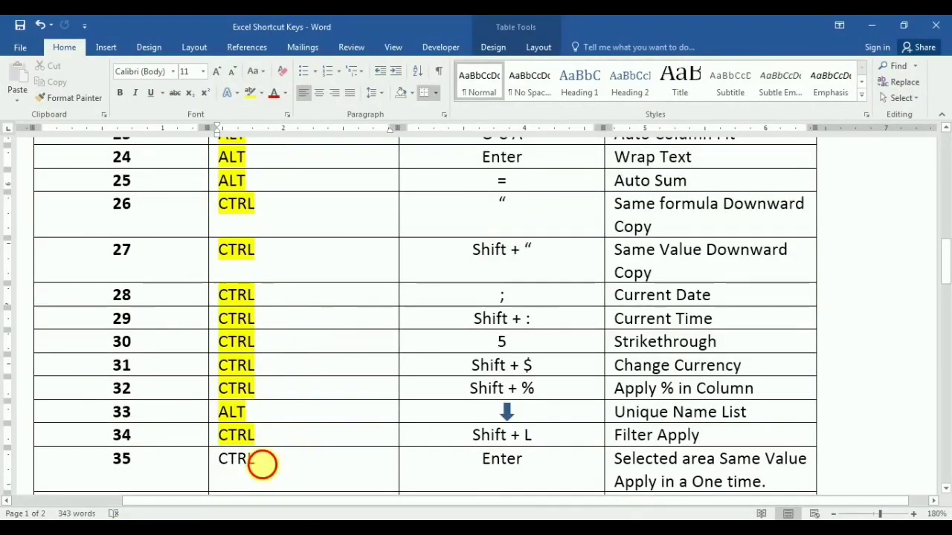
left_click_drag(226, 457, 237, 466)
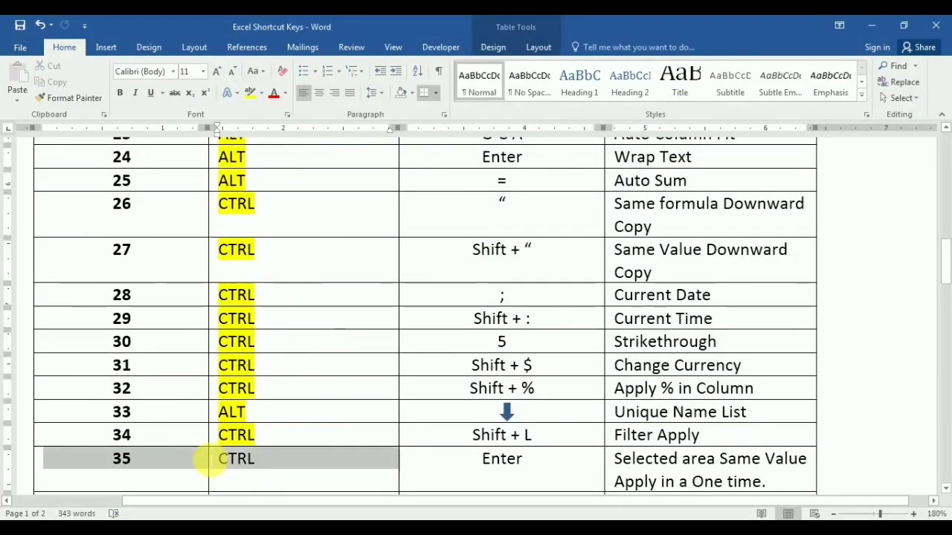
left_click(249, 92)
scroll(301, 346, "down", 5)
scroll(302, 346, "down", 1)
scroll(302, 340, "up", 5)
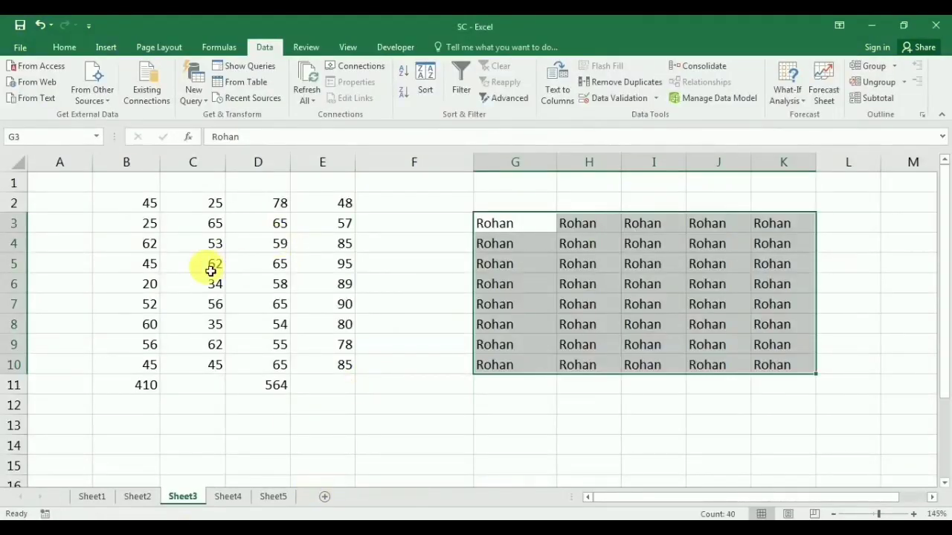
Make the name in G5 red and repeat the red text on H6 and I8
left_click(491, 264)
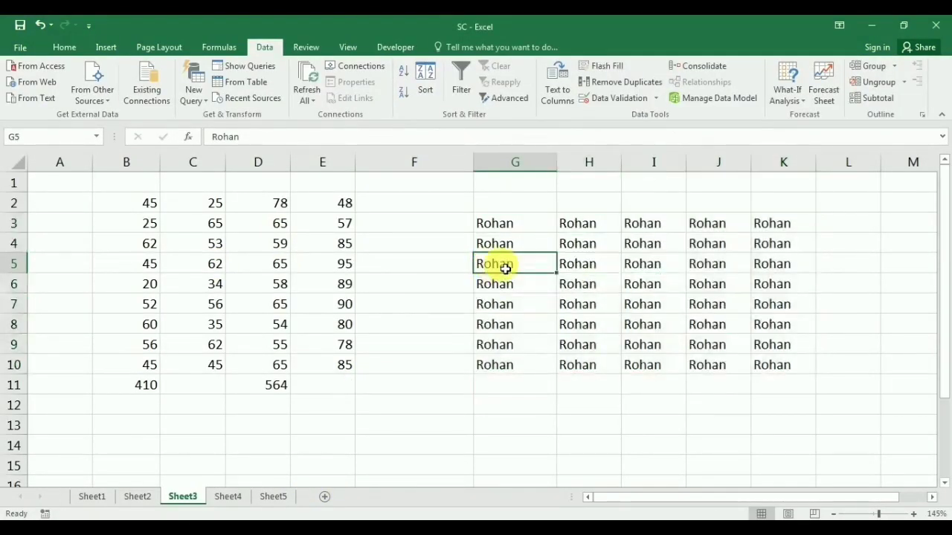
left_click(65, 47)
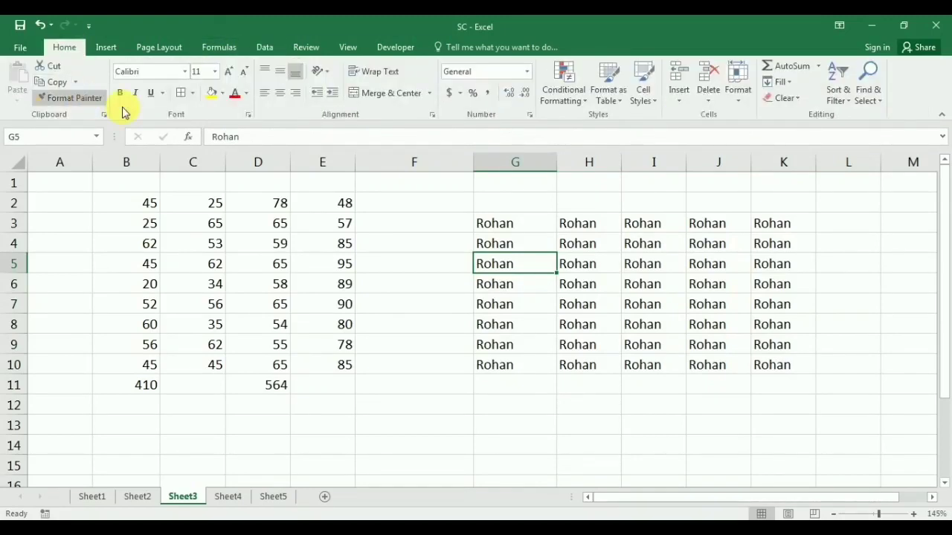
left_click(236, 95)
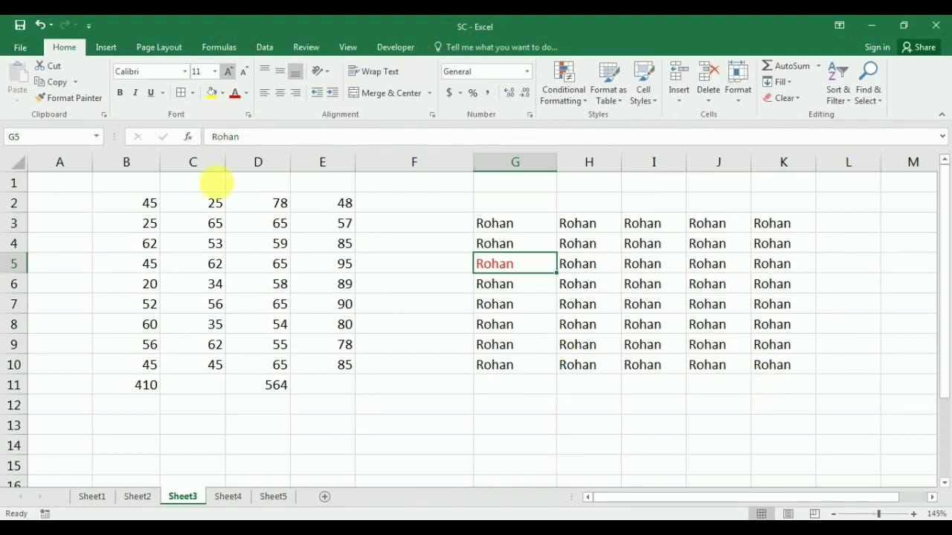
left_click(588, 293)
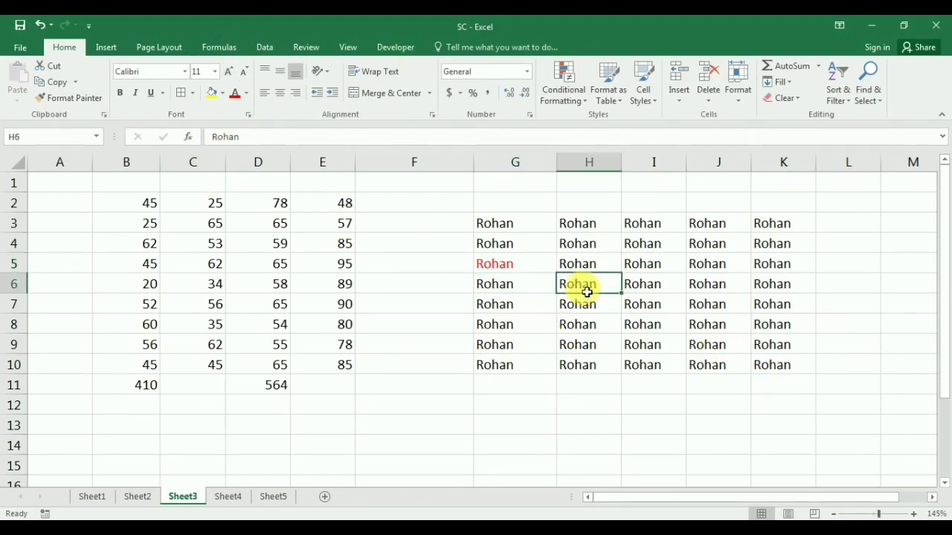
key("Right")
key("Down")
key("Down")
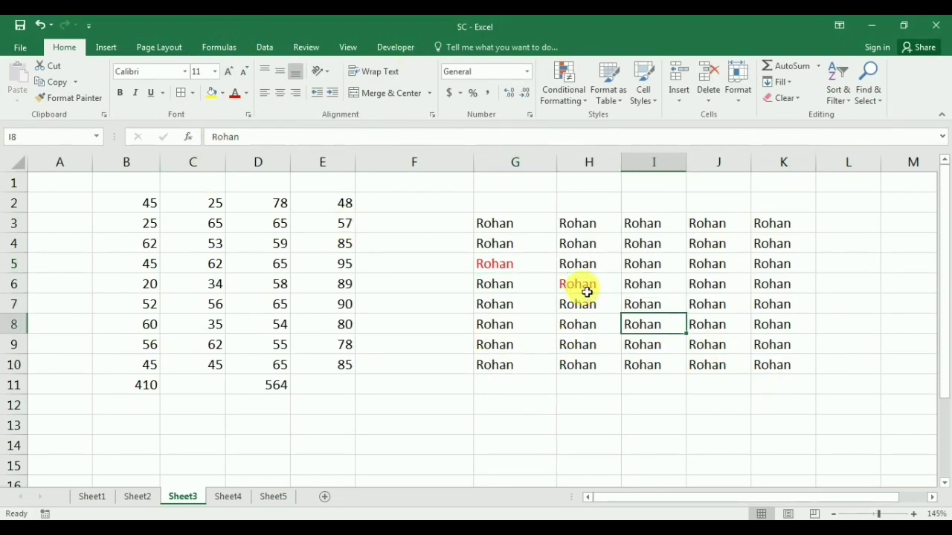
key("Right")
key("Up")
key("Up")
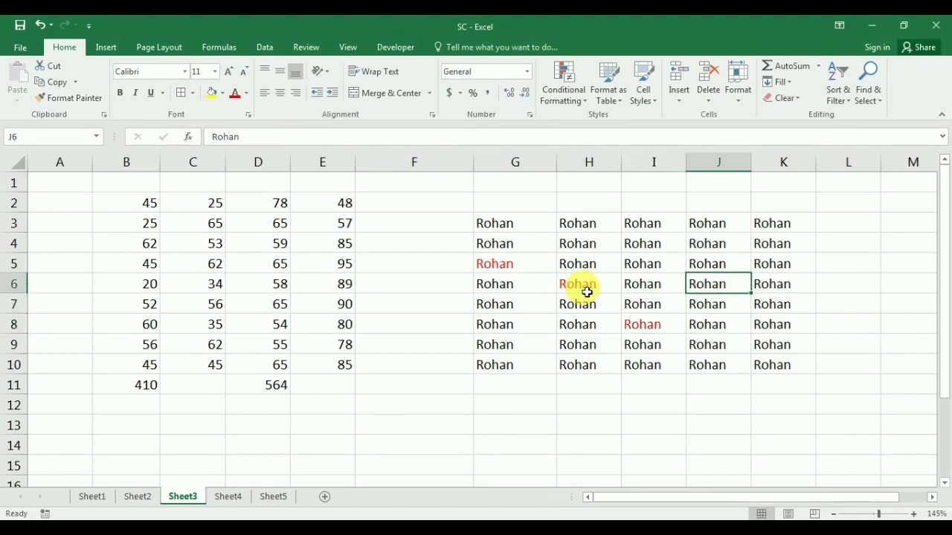
key("Up")
key("Up")
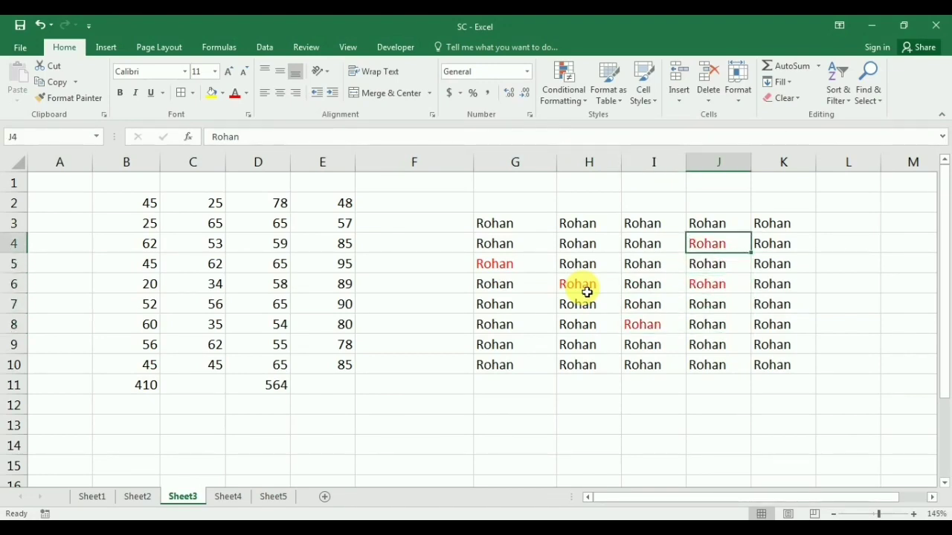
Bold the name in H8, repeat bold on G10 and K10, then move to K7 and H3
left_click(561, 328)
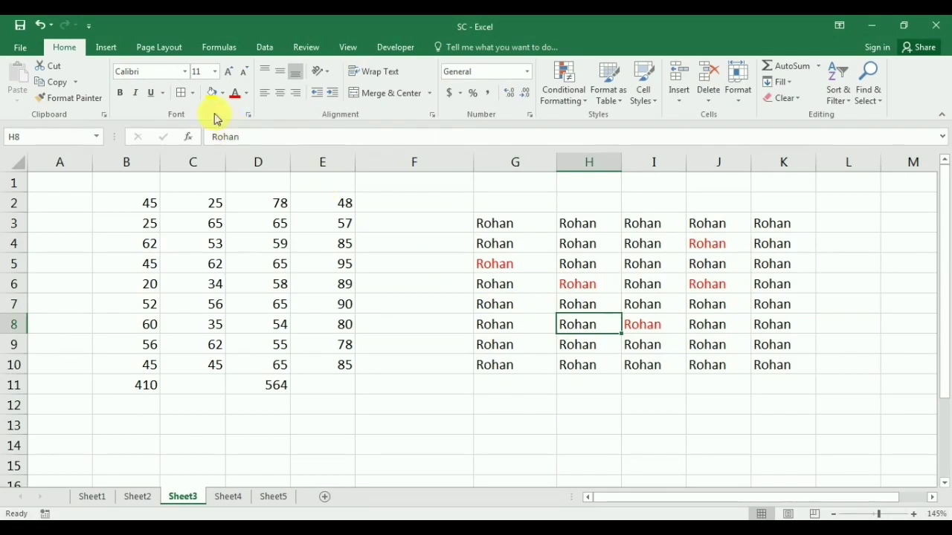
left_click(117, 94)
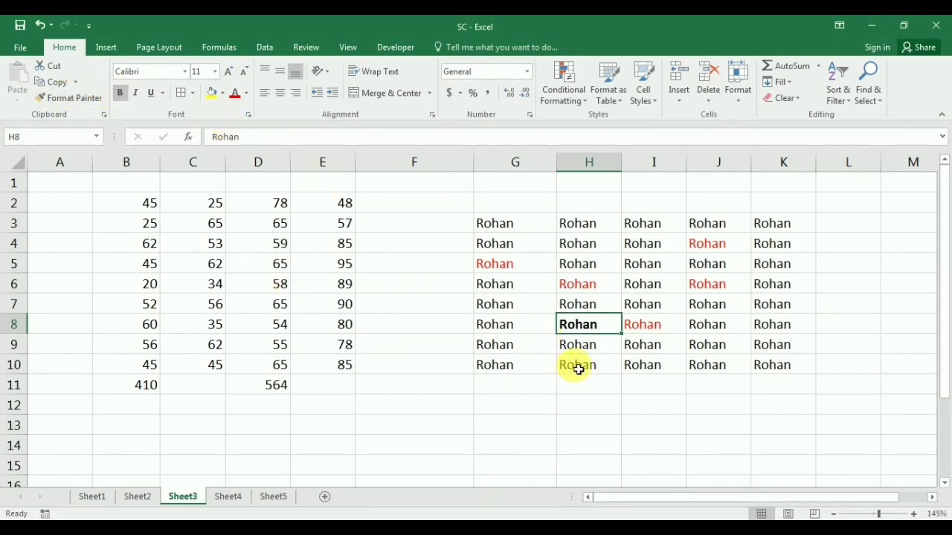
left_click(494, 311)
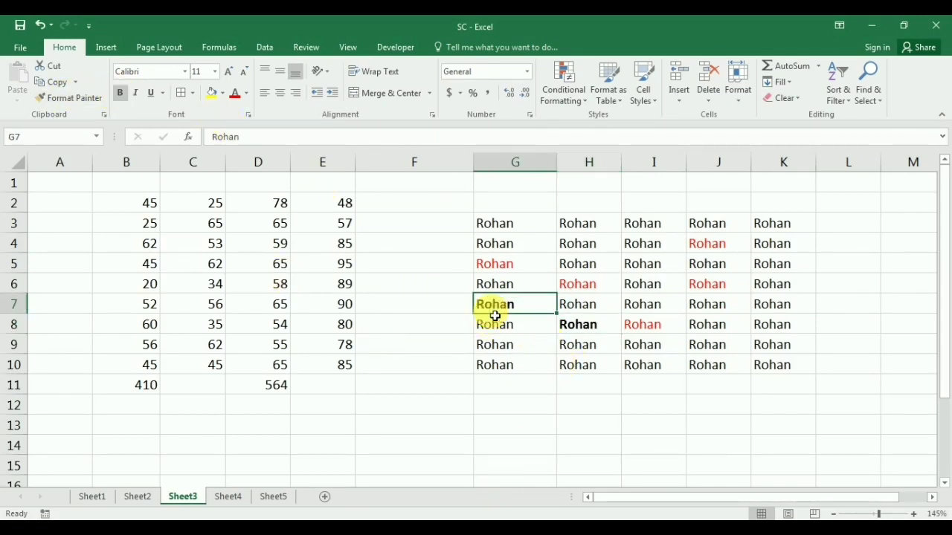
key("Down")
key("Down")
key("Down")
key("Right")
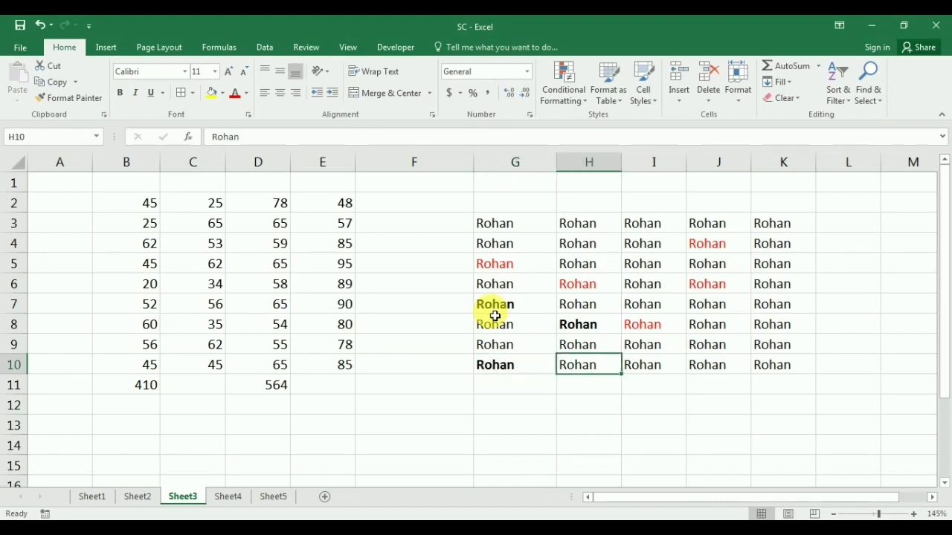
key("Right")
key("Right")
key("Right")
key("ctrl+b")
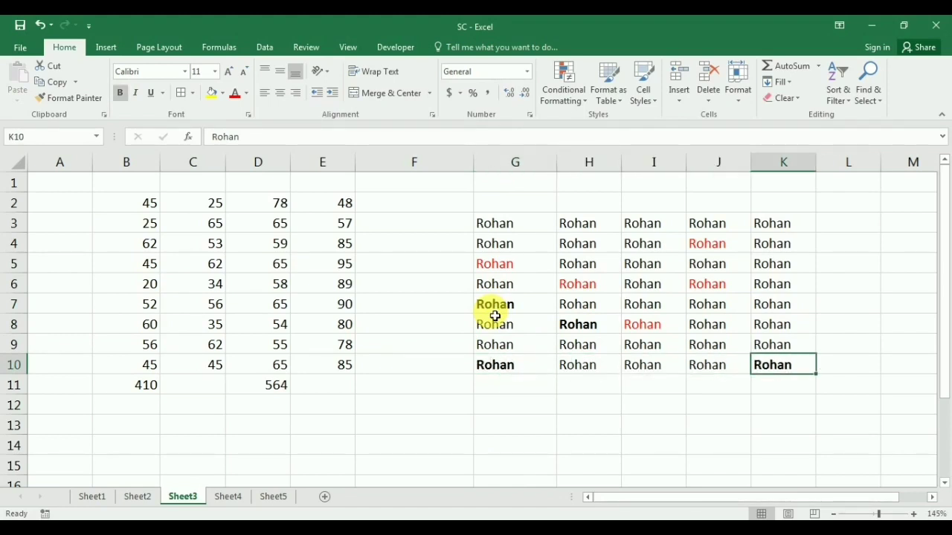
key("Up")
key("Up")
key("Up")
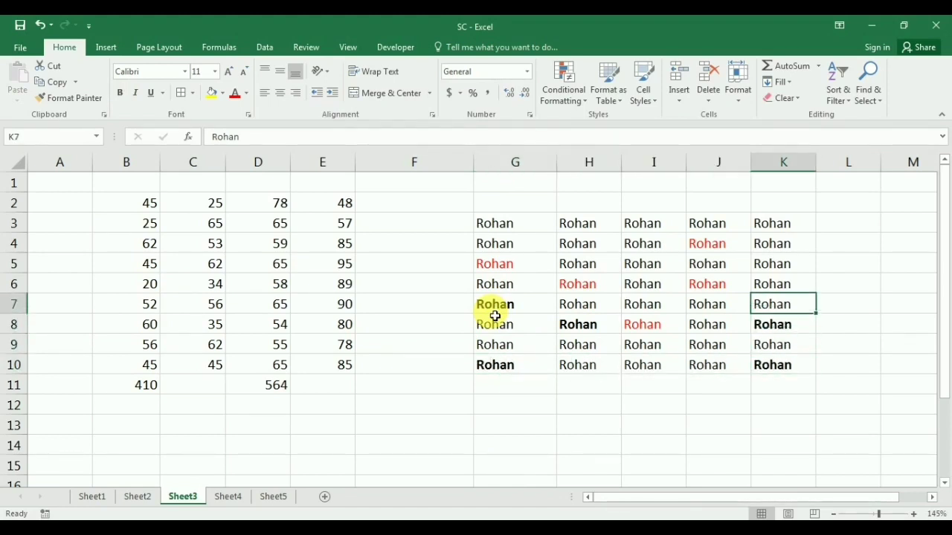
key("Up")
key("Up")
key("Up")
key("Up")
key("Left")
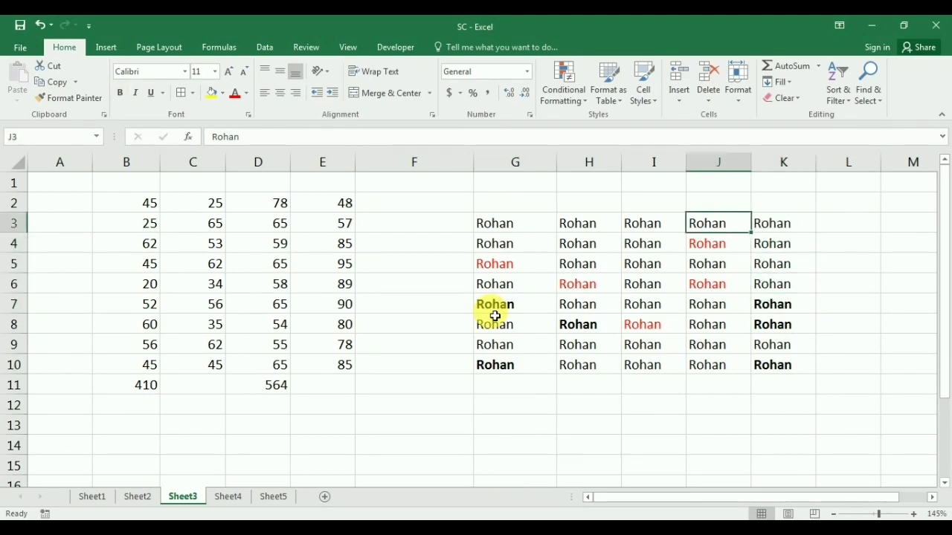
key("Left")
key("Left")
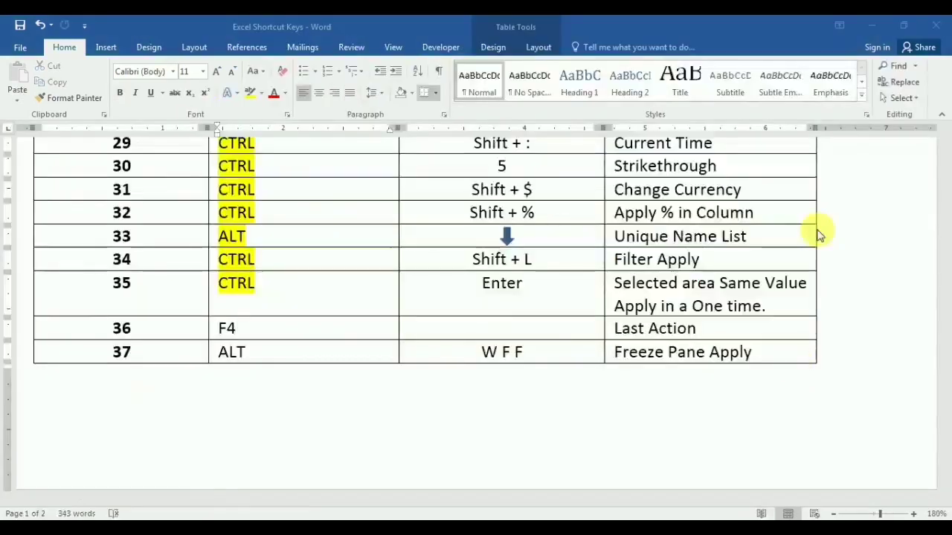
Highlight the F4 entry in row 36 (Last Action) yellow
double_click(223, 329)
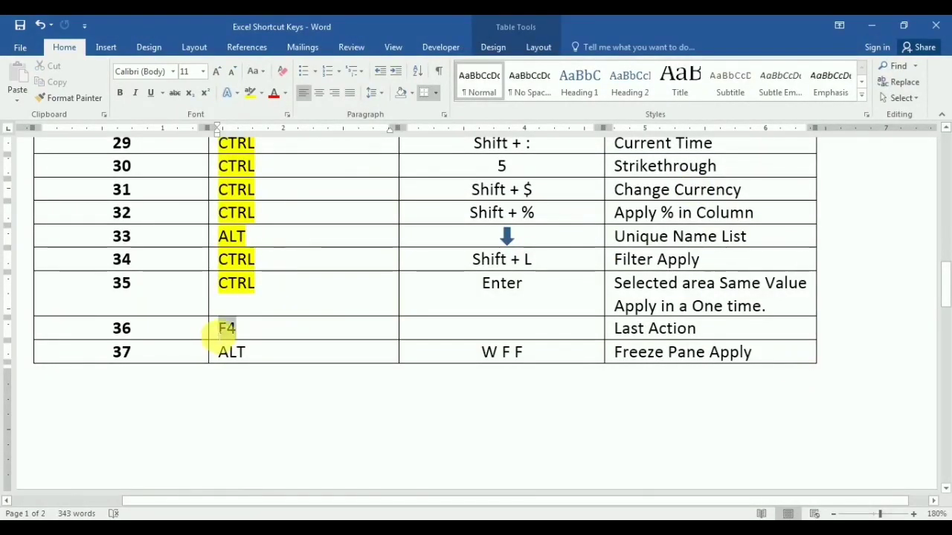
left_click(253, 101)
left_click(259, 323)
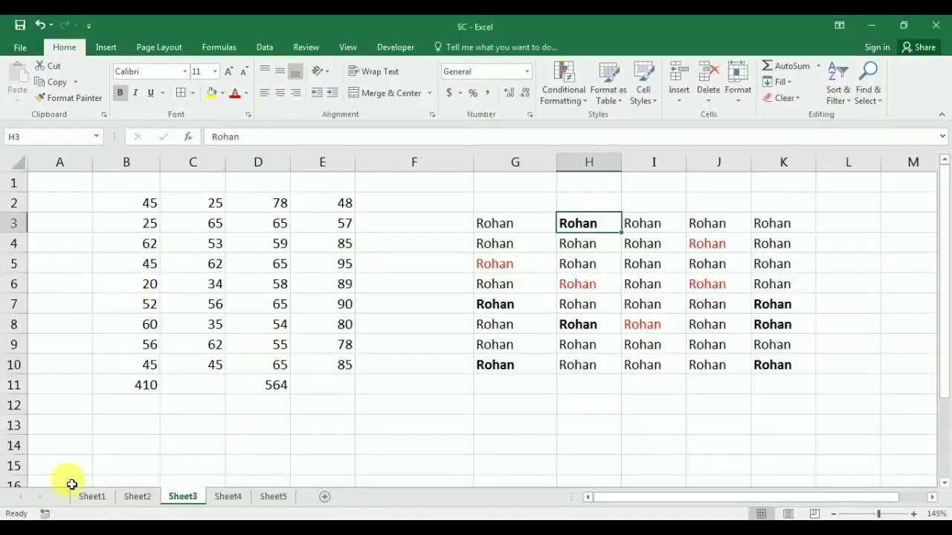
On Sheet1, freeze panes at F3, locking rows 1–2 and columns A–E
left_click(83, 498)
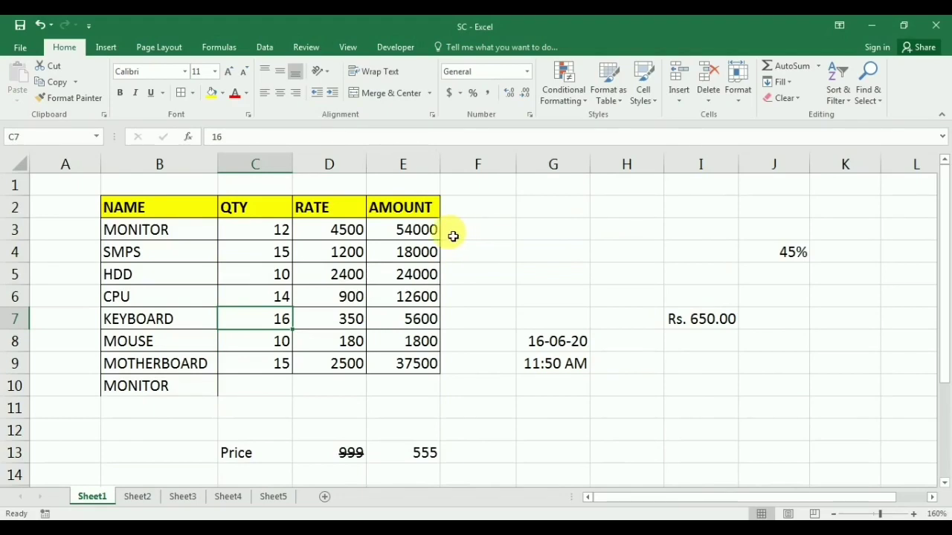
left_click(163, 232)
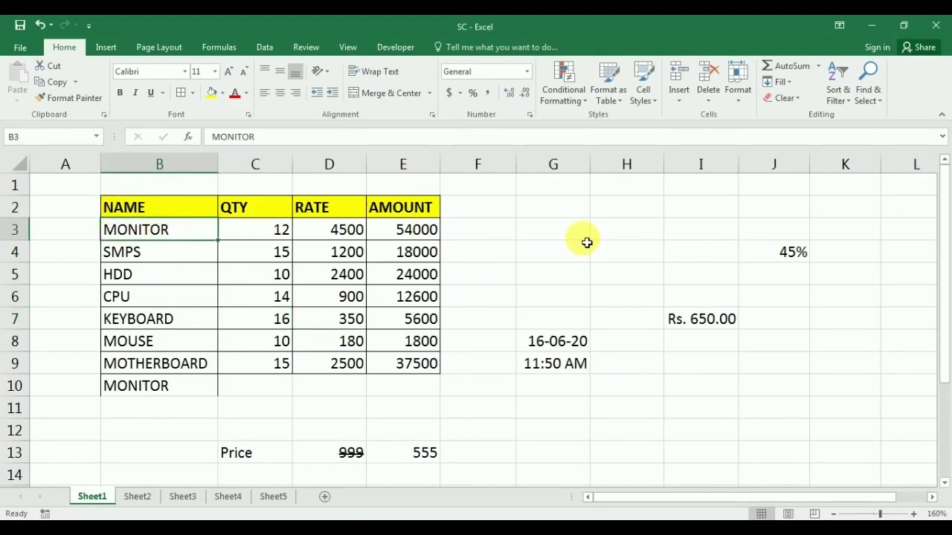
left_click(455, 236)
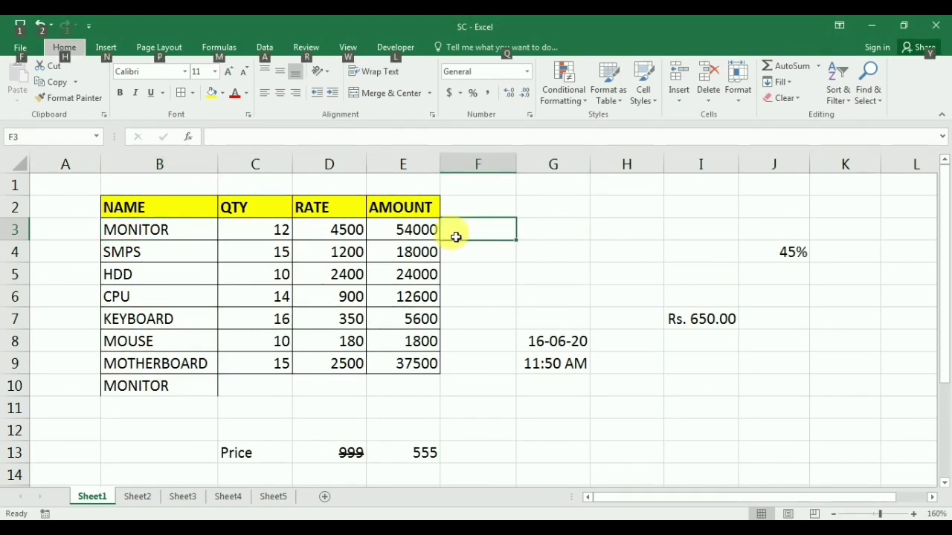
key("alt+w")
key("f")
key("f")
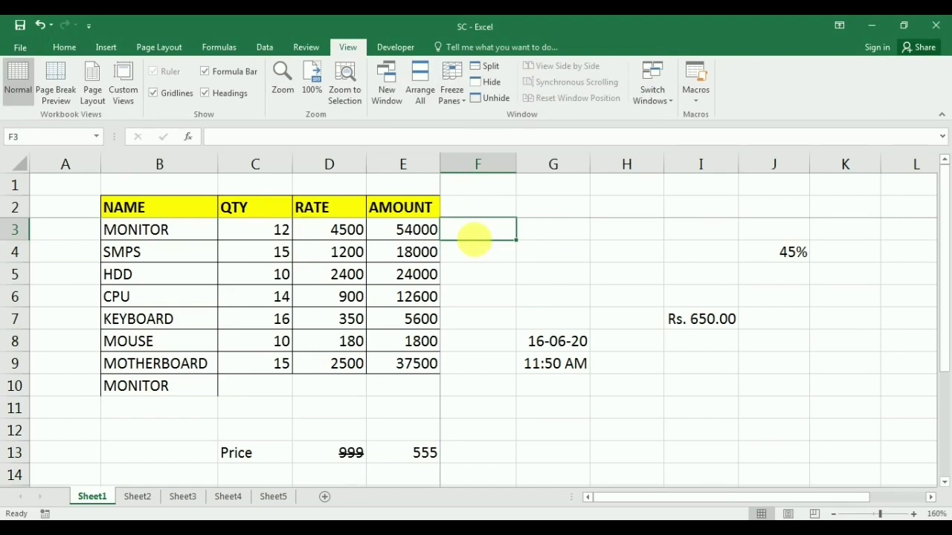
Test the frozen headers by jumping to XFD1048576 and back into the table
key("ctrl+Right")
key("ctrl+Down")
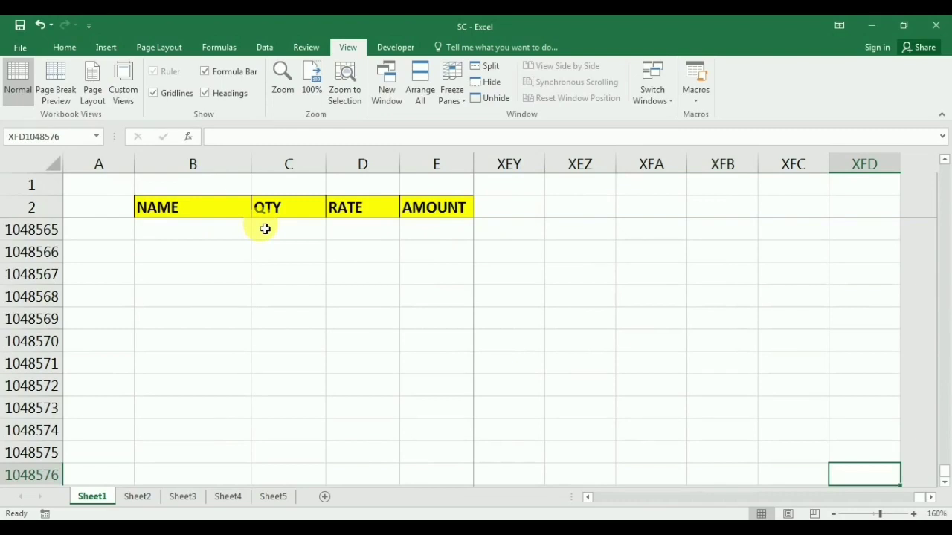
key("ctrl+Up")
key("ctrl+Left")
key("Down")
key("Down")
key("Down")
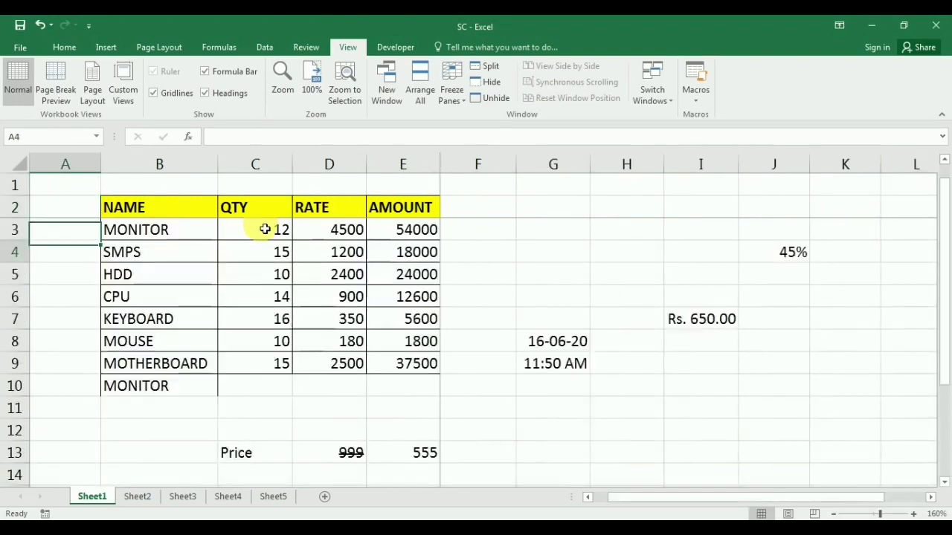
key("Right")
key("Right")
key("Right")
key("Left")
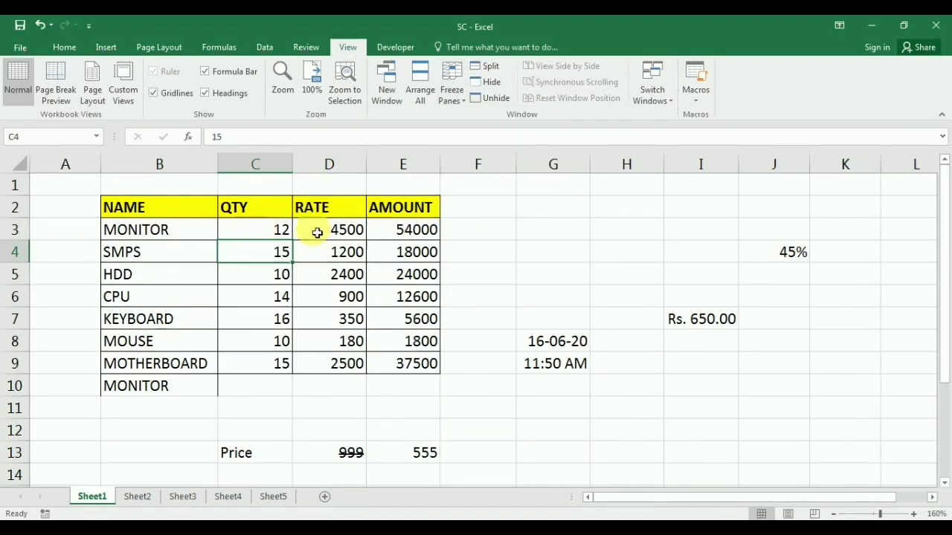
left_click(447, 341)
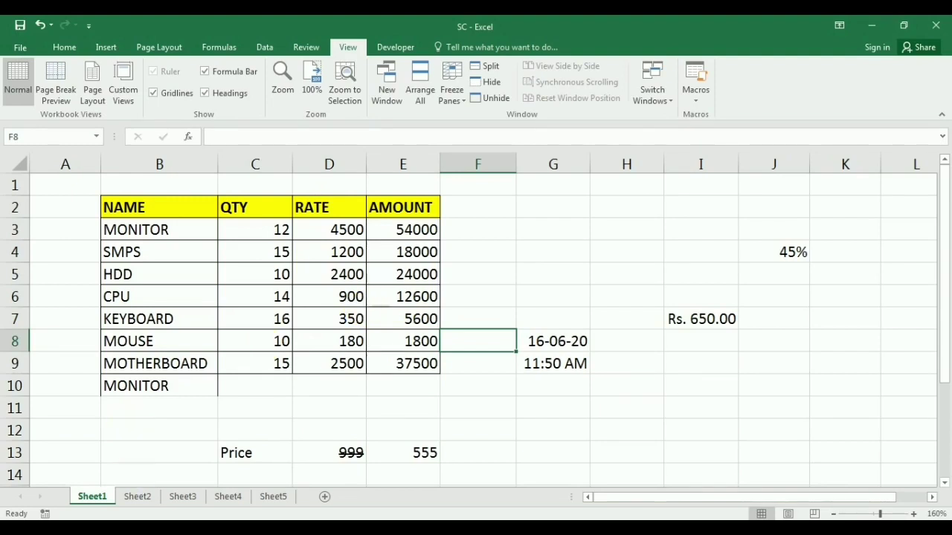
Highlight the ALT in row 37 of the Word table yellow
key("alt+Tab")
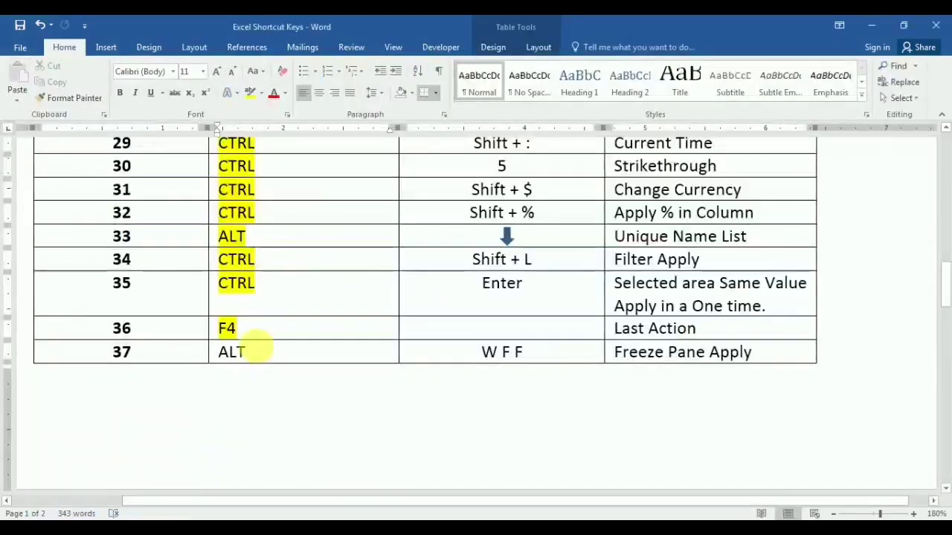
left_click(227, 351)
left_click_drag(217, 352, 246, 352)
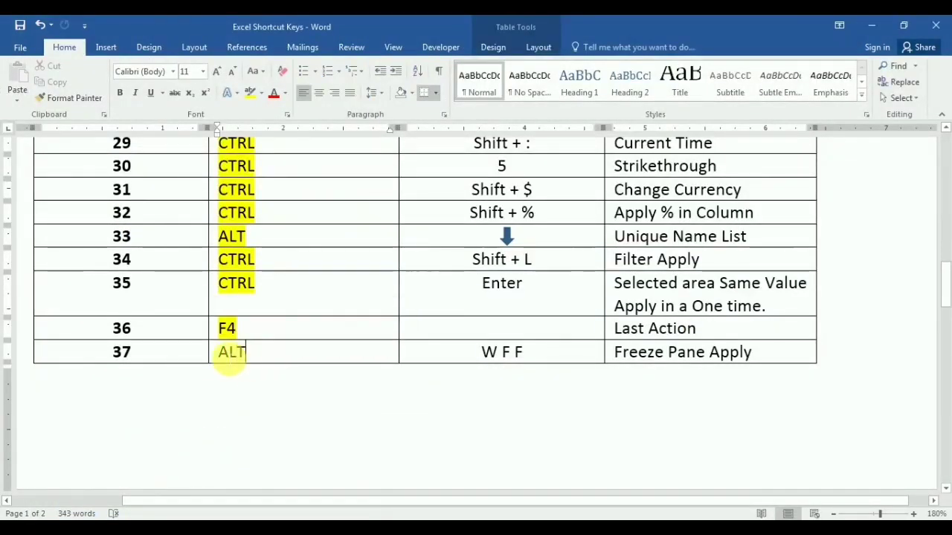
left_click(251, 94)
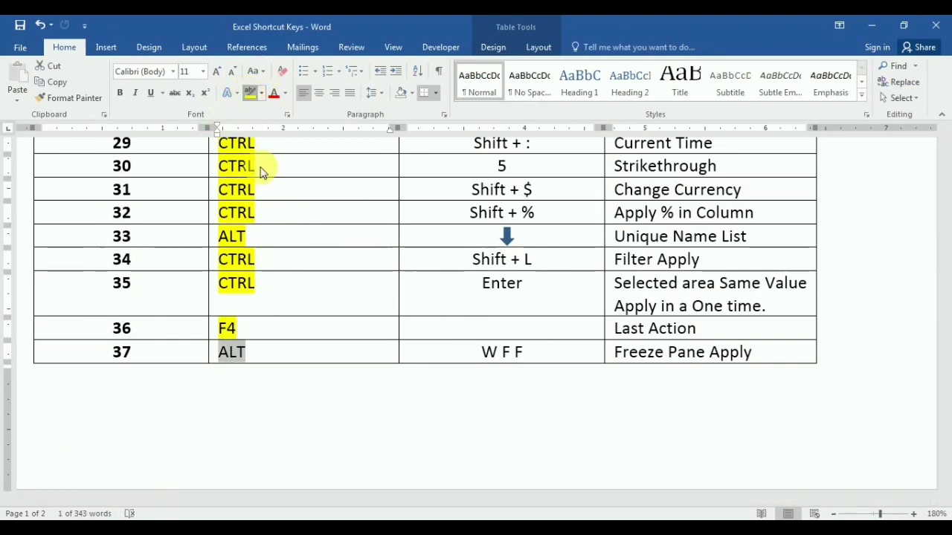
scroll(319, 323, "down", 1)
scroll(321, 325, "down", 4)
scroll(321, 325, "down", 4)
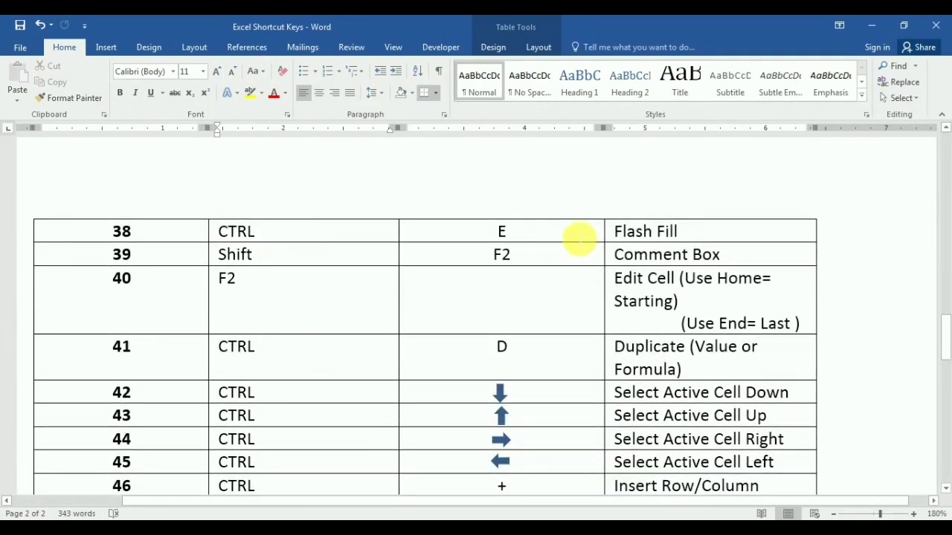
Highlight row 38's CTRL (Flash Fill) yellow, then show Excel's Sheet4
left_click_drag(255, 231, 218, 232)
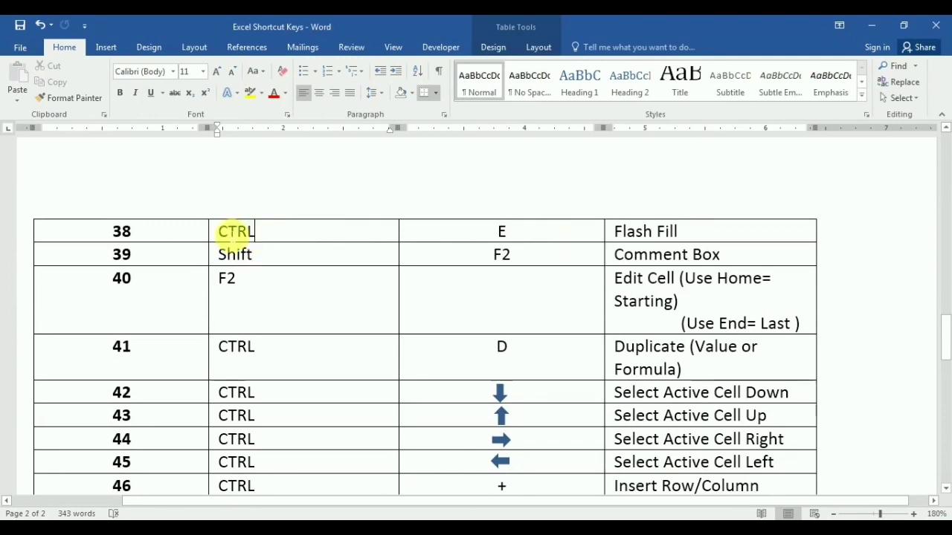
left_click(250, 95)
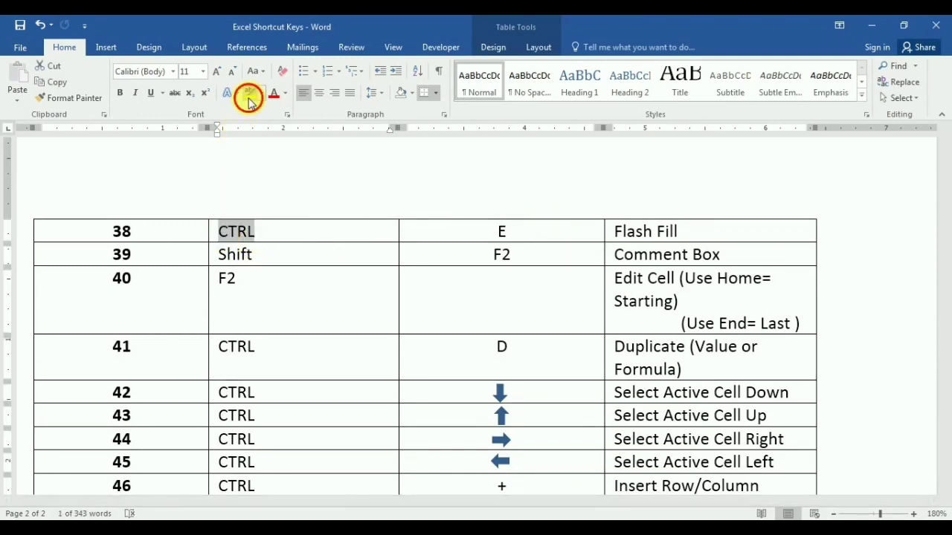
left_click(233, 253)
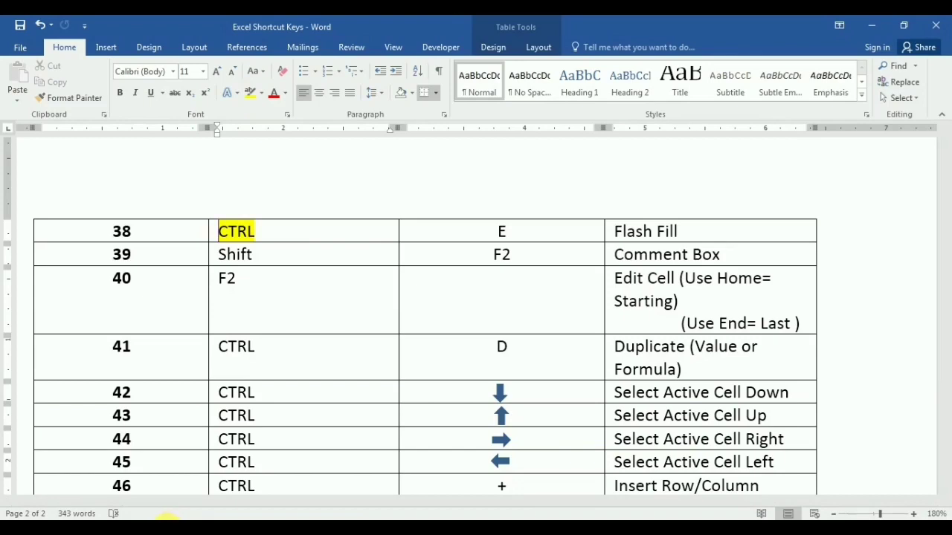
left_click(166, 515)
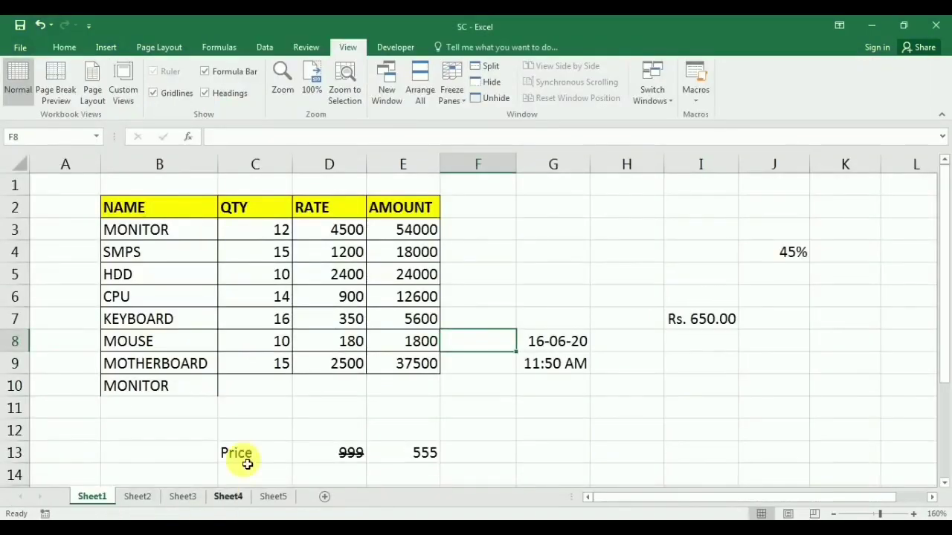
left_click(227, 497)
scroll(297, 383, "up", 1)
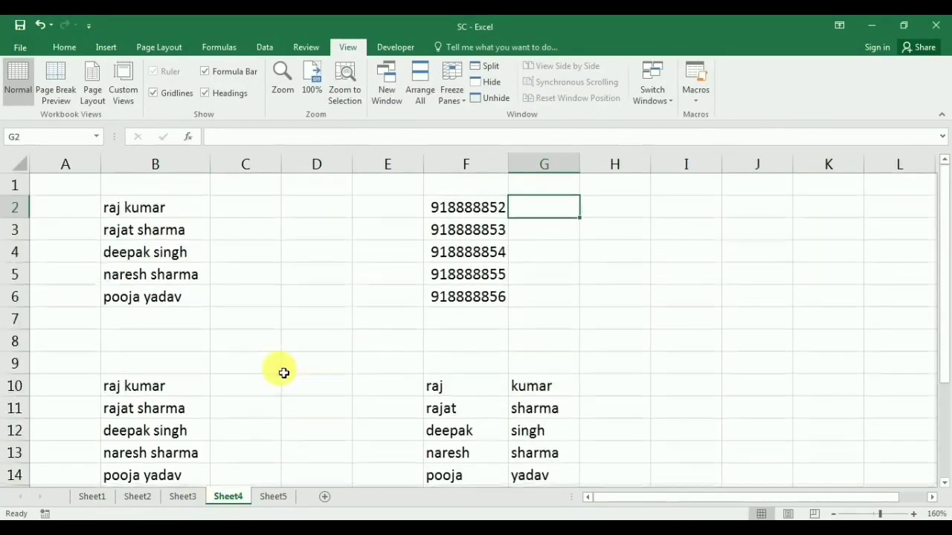
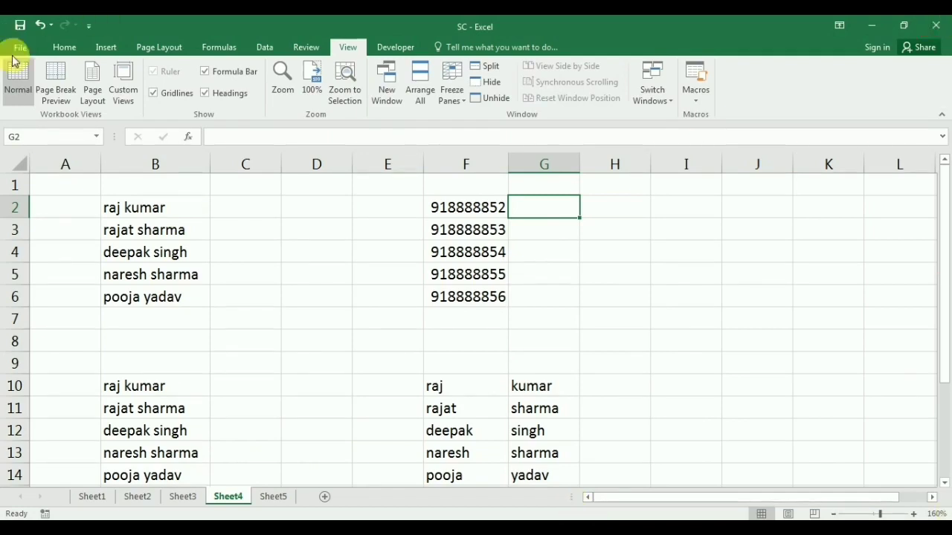
Enter an example first name in C2 and Flash Fill the rest of column C
left_click(268, 218)
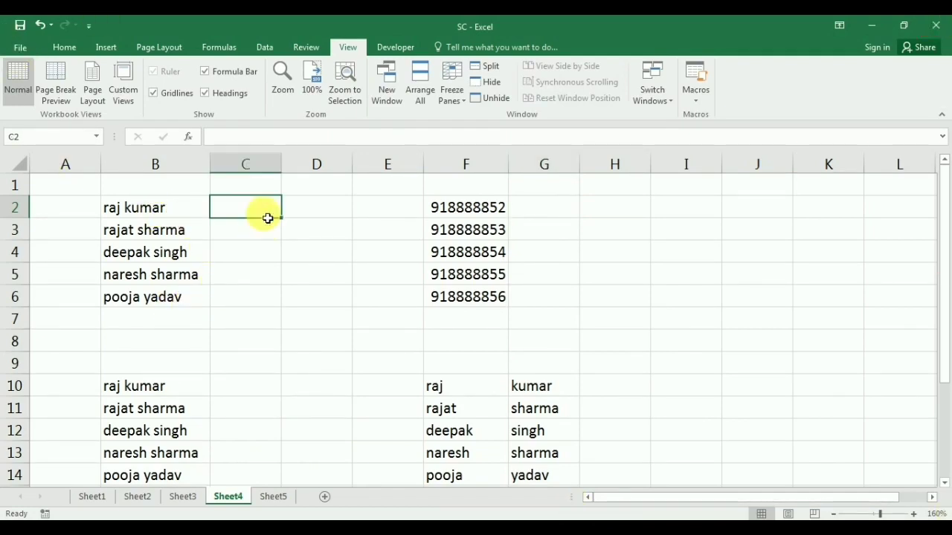
type("raj")
key("Return")
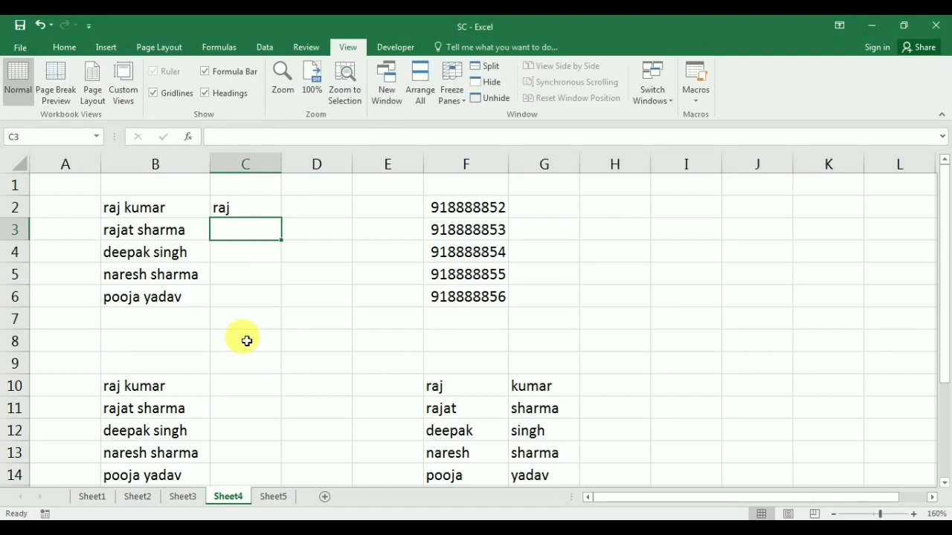
key("ctrl+e")
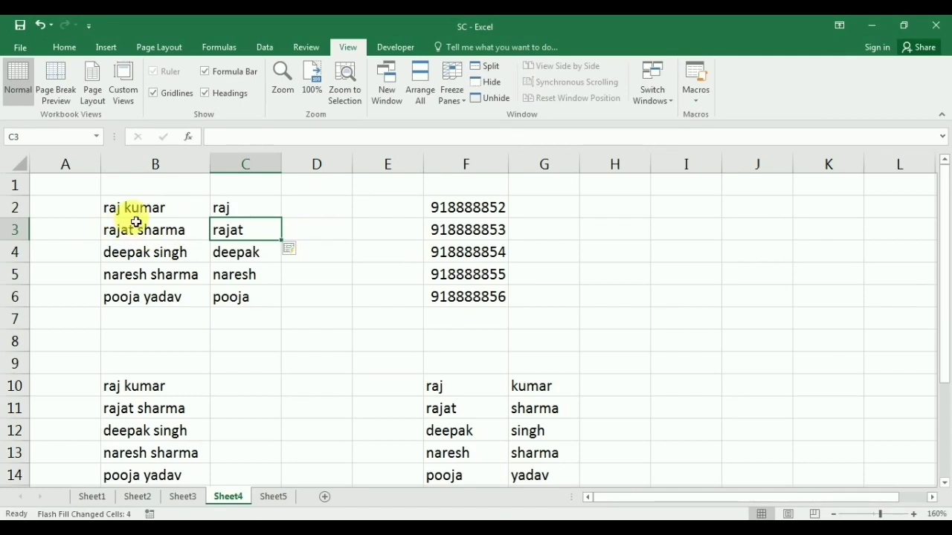
Enter an example surname in D2 and Flash Fill the remaining surnames in column D
left_click(307, 210)
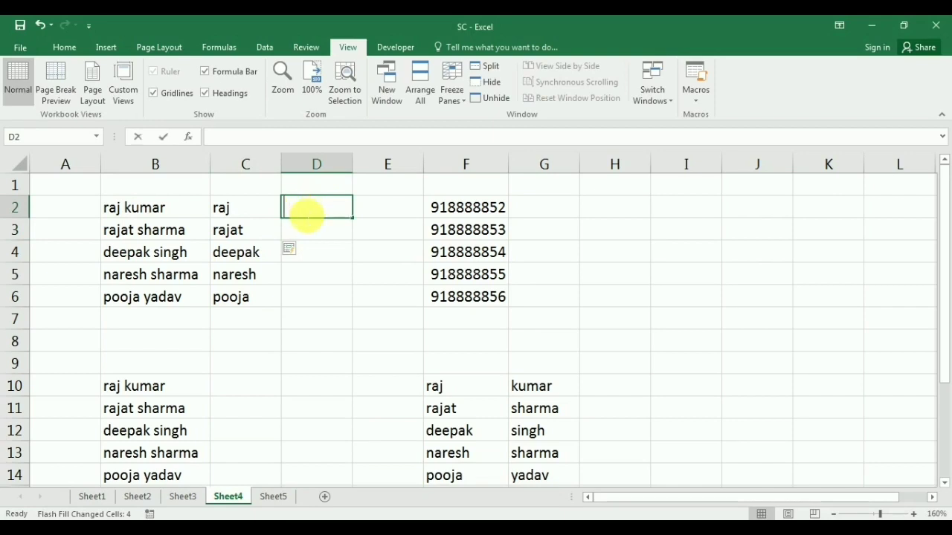
type("kumar")
key("Return")
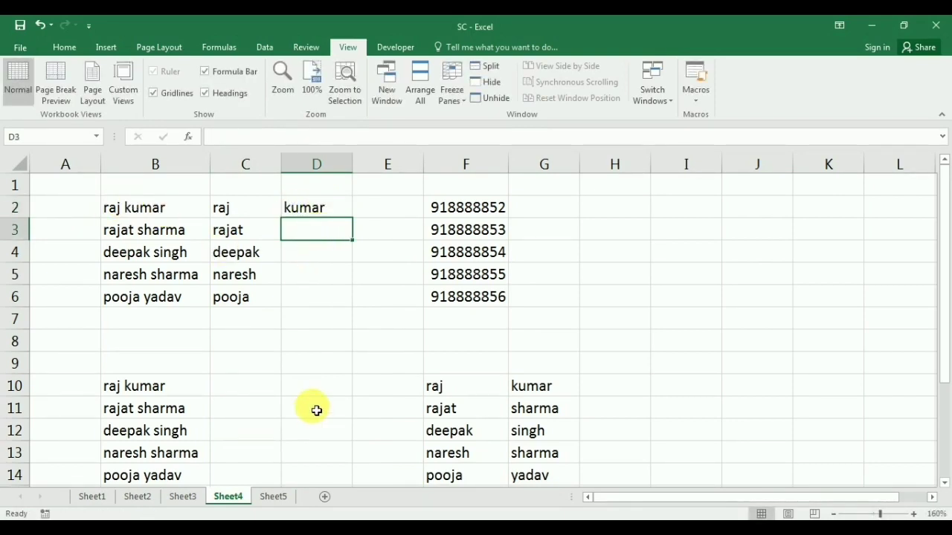
key("ctrl+e")
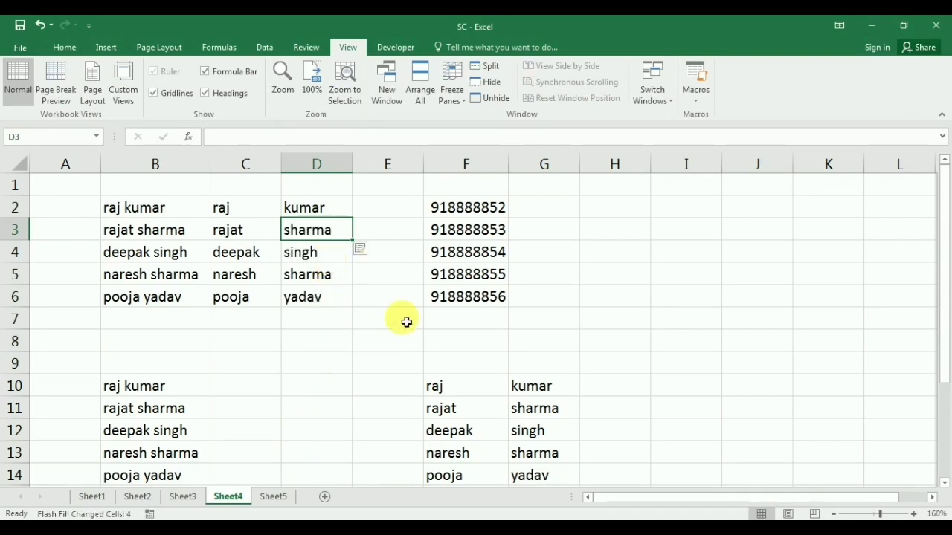
Flash Fill column G with the numbers minus the 91 prefix, 8888852 through 8888856
left_click(558, 208)
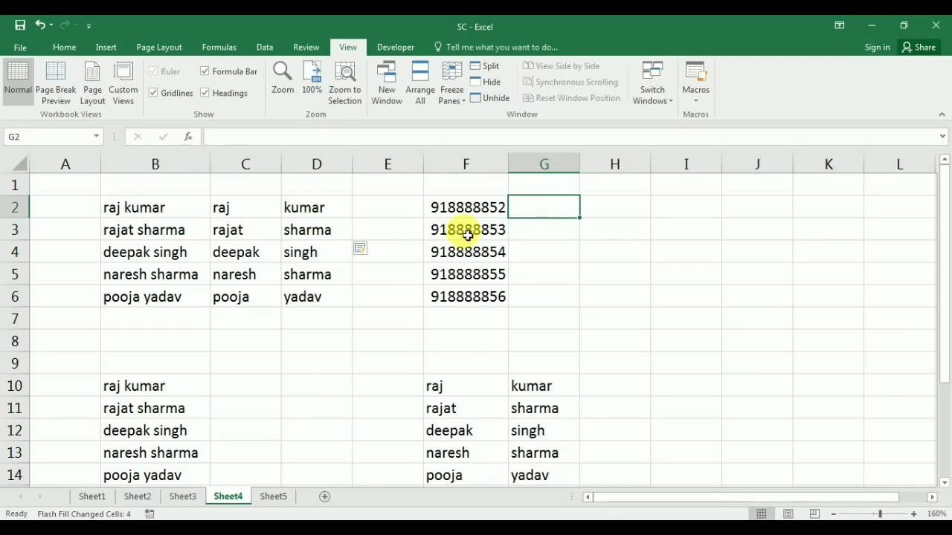
type("8")
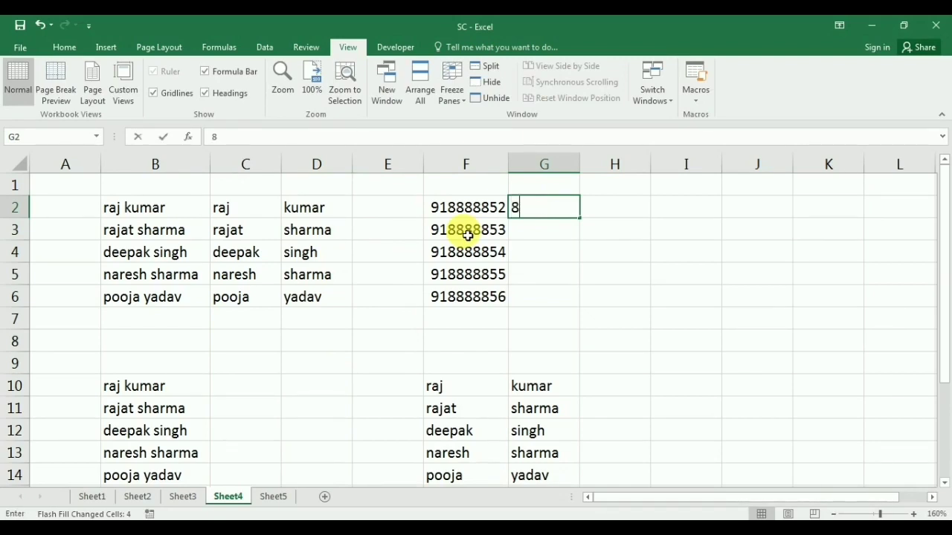
type("88852")
key("Return")
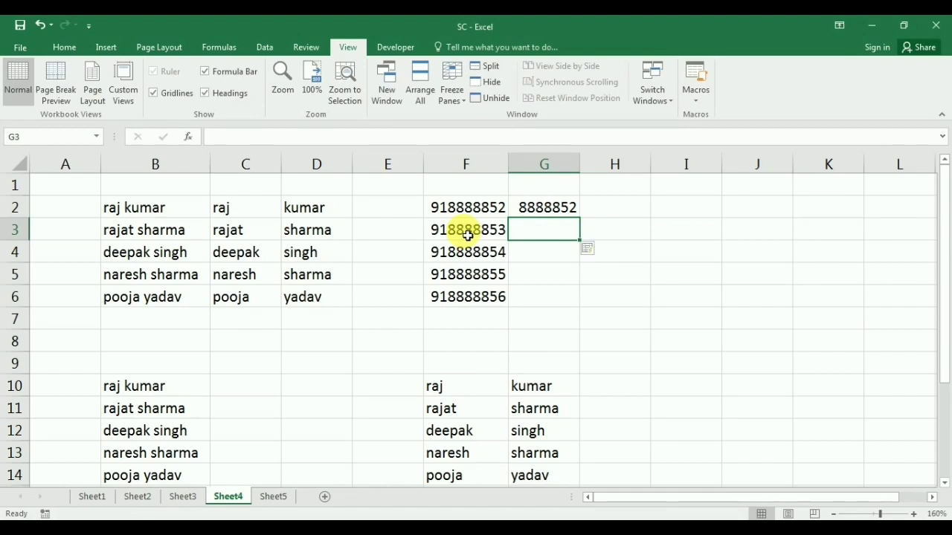
key("ctrl+e")
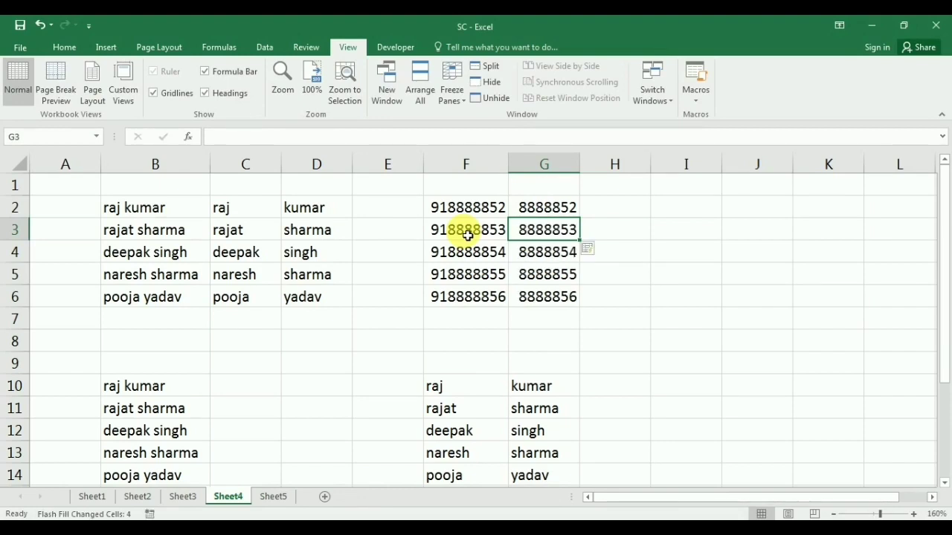
left_click(267, 388)
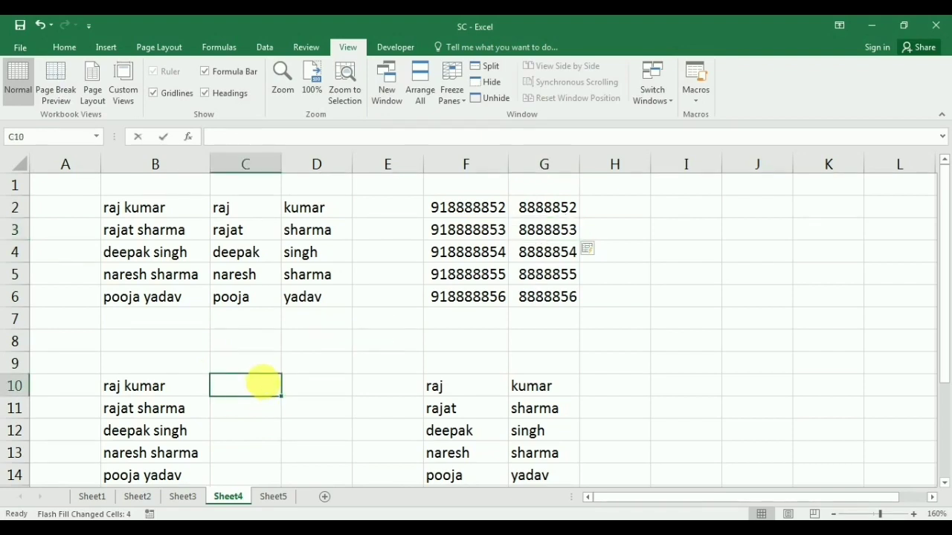
Type initial 'r' in C10 and Flash Fill first-name initials down column C
type("r")
key("Return")
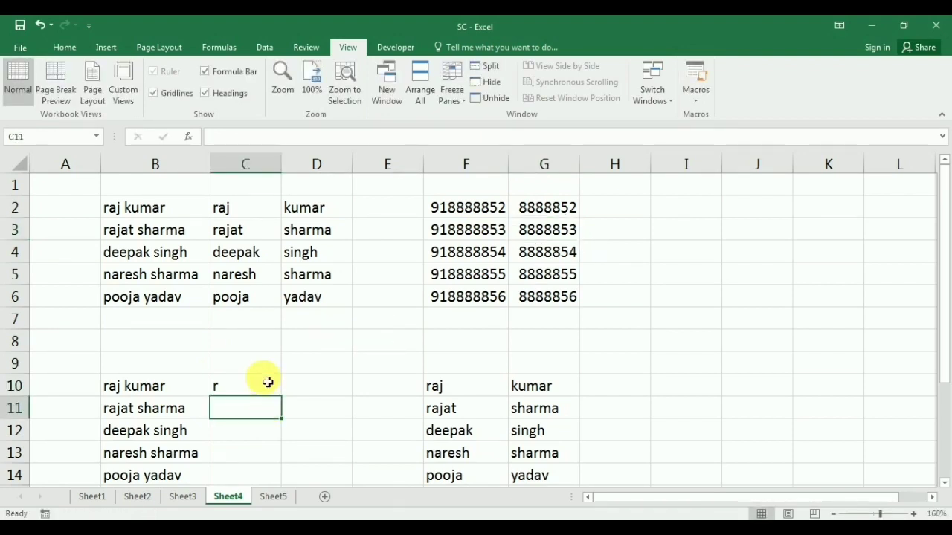
key("ctrl+e")
Enter the first-name initial 'r' in cell H10
key("Down")
key("Down")
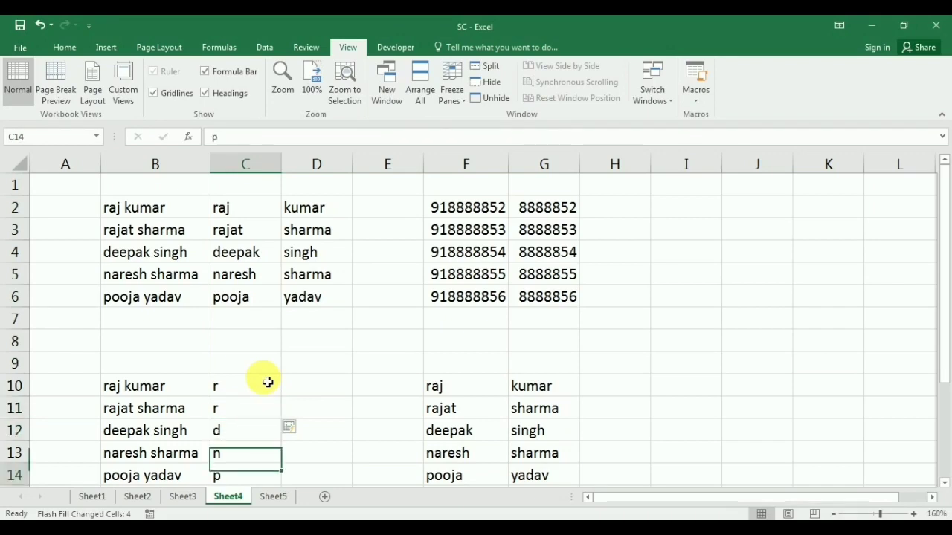
key("Down")
key("Down")
key("Down")
key("Up")
key("Up")
key("Up")
key("Up")
key("Right")
key("Right")
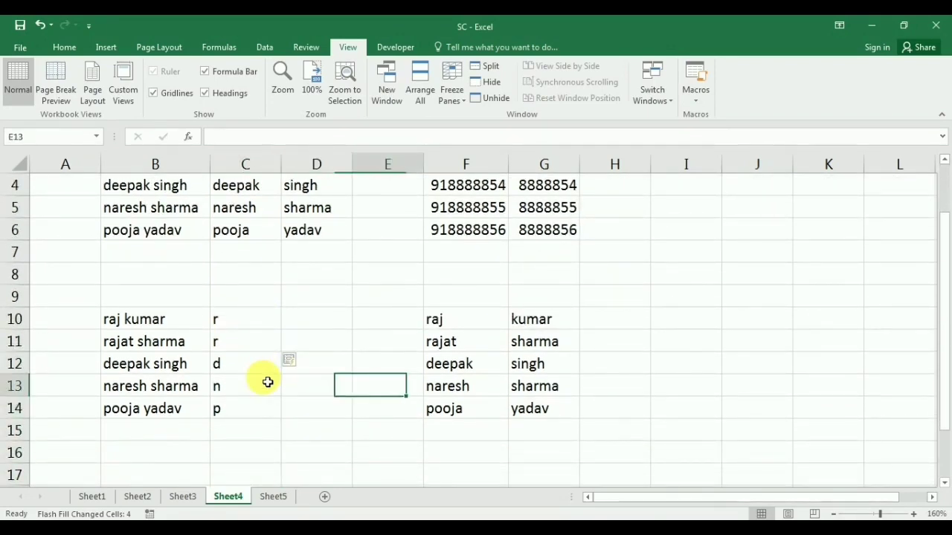
key("Right")
key("Right")
key("Right")
key("Right")
key("Up")
key("Up")
key("Up")
key("Up")
key("Left")
key("Down")
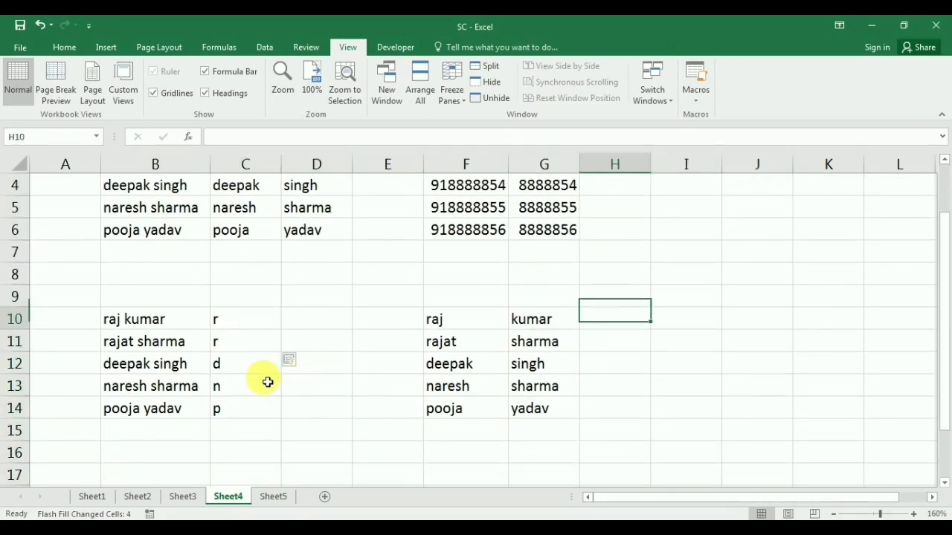
type("r")
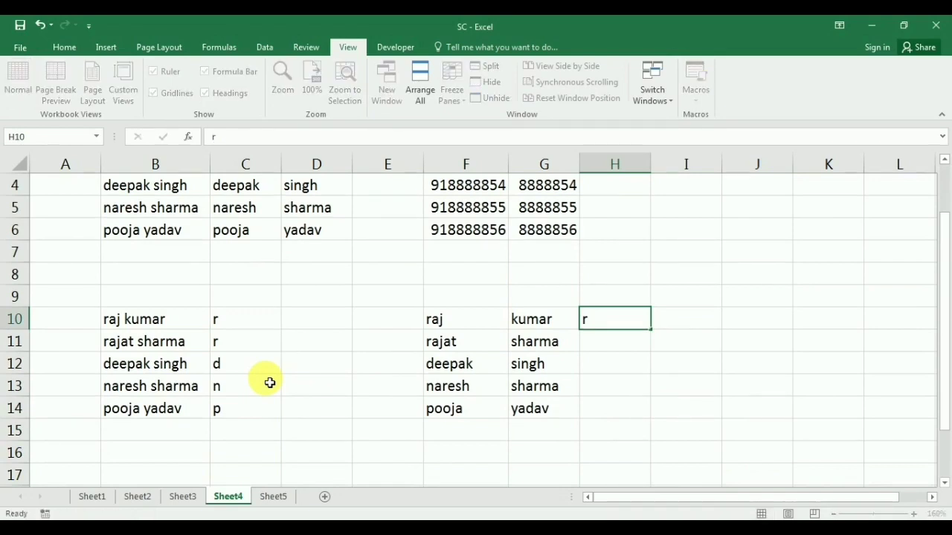
key("Return")
Enter surname initial 'k' in I10 and Flash Fill column I's surname initials
key("Up")
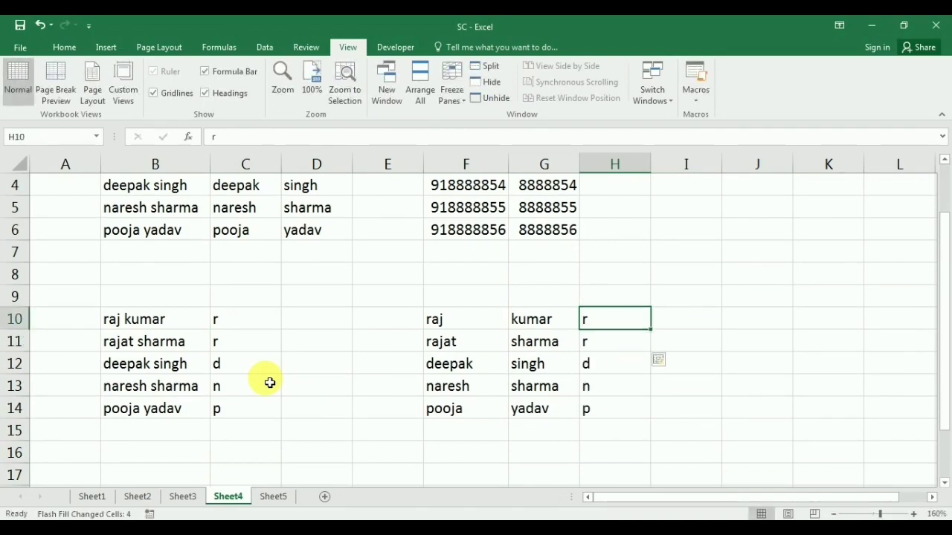
key("Right")
type("k")
key("Return")
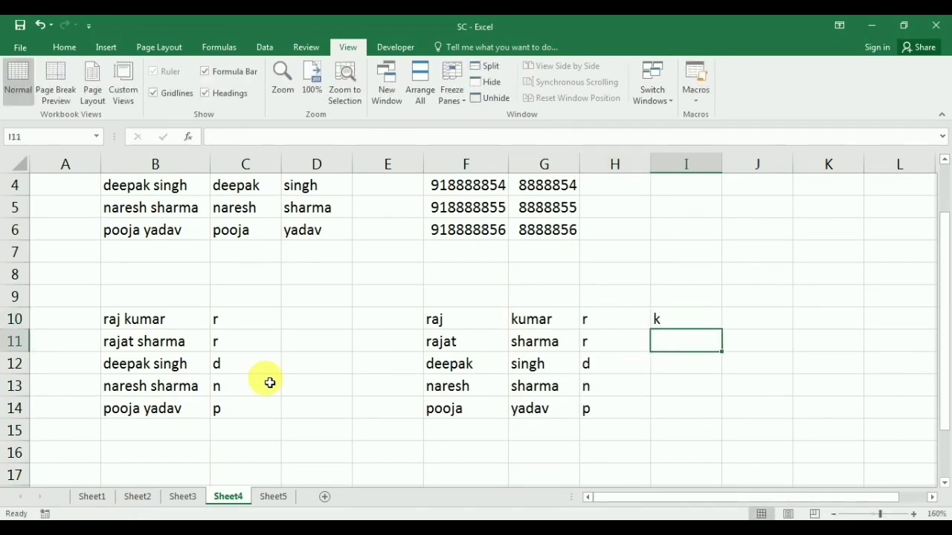
key("ctrl+e")
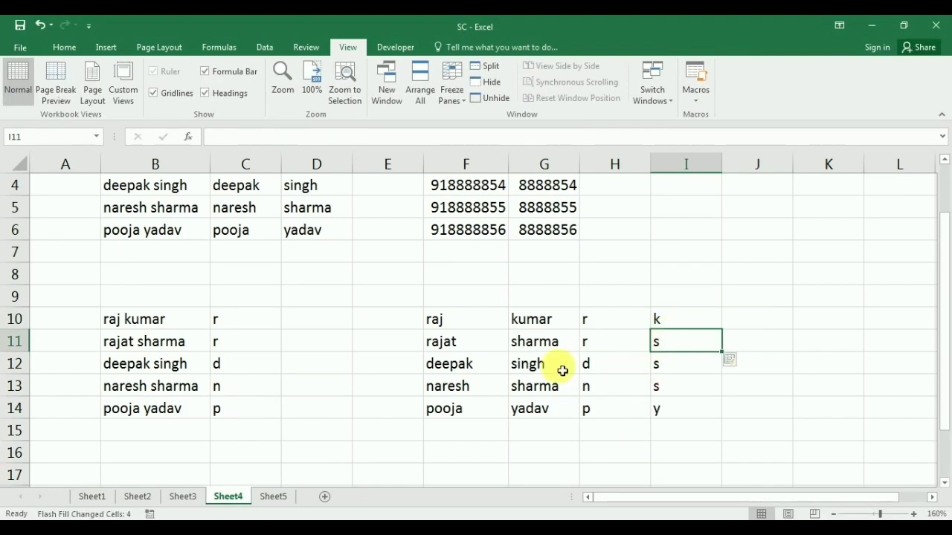
scroll(670, 327, "up", 1)
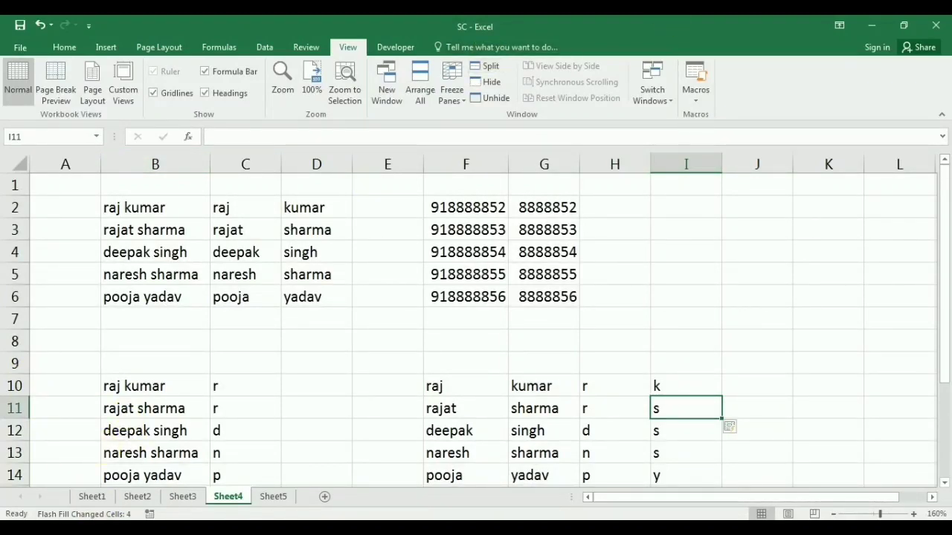
Highlight 'Shift' in row 39 of Word's shortcut table yellow, then return to Excel's D6
left_click(104, 446)
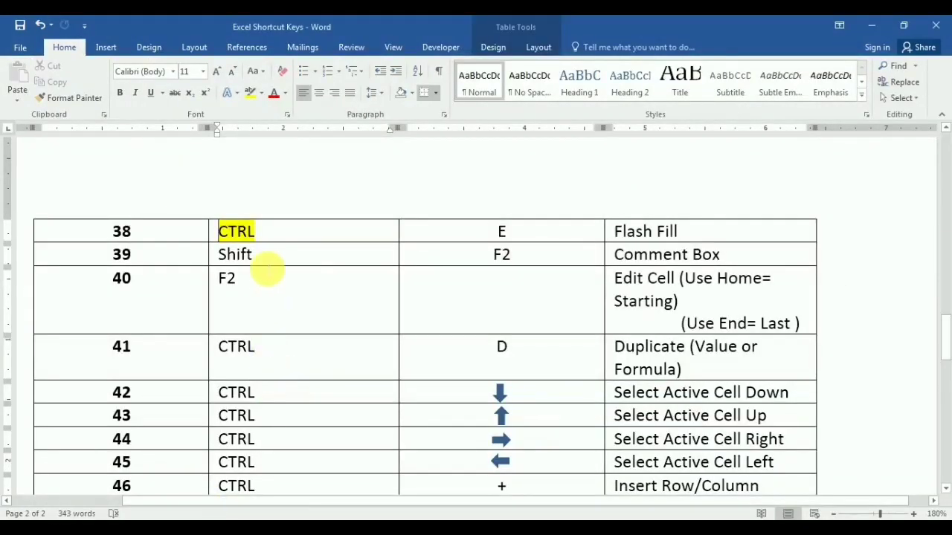
double_click(226, 255)
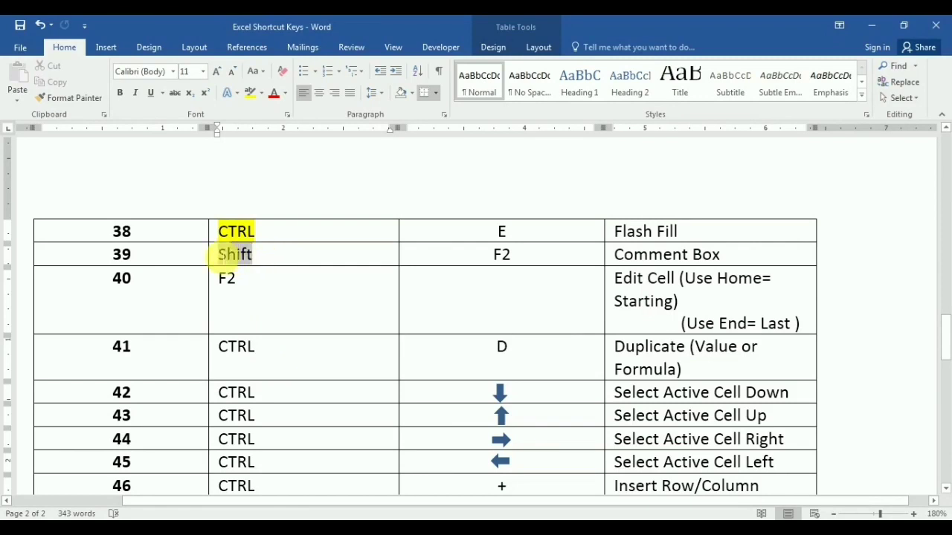
left_click(261, 93)
left_click(254, 113)
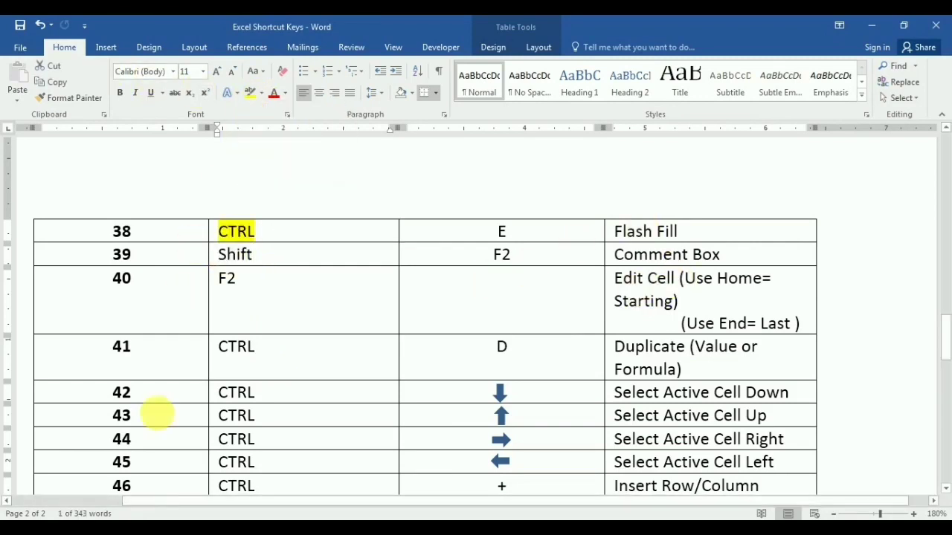
left_click(199, 517)
left_click(329, 296)
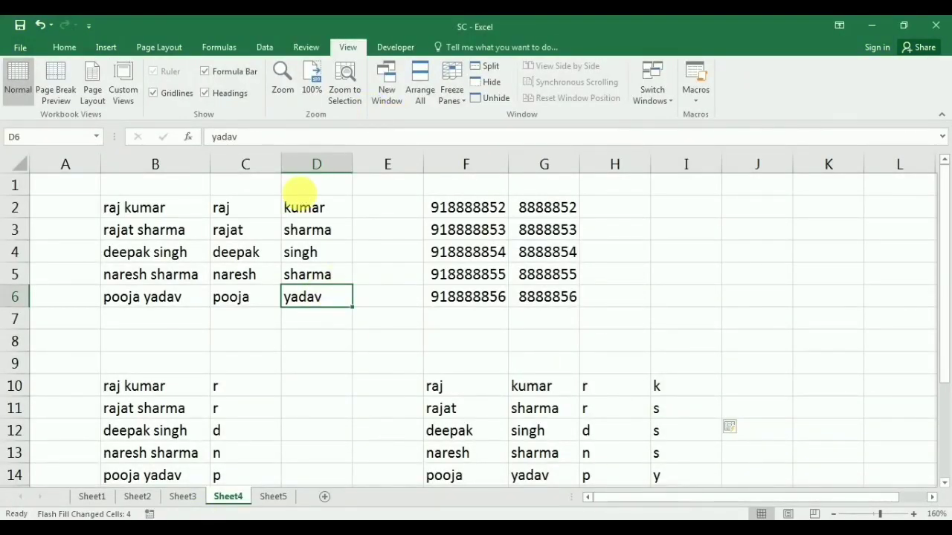
Comment D6 with 'This Cute Name is ....' and start an empty comment on B12
key("shift+F2")
type("This Cute Name is ....")
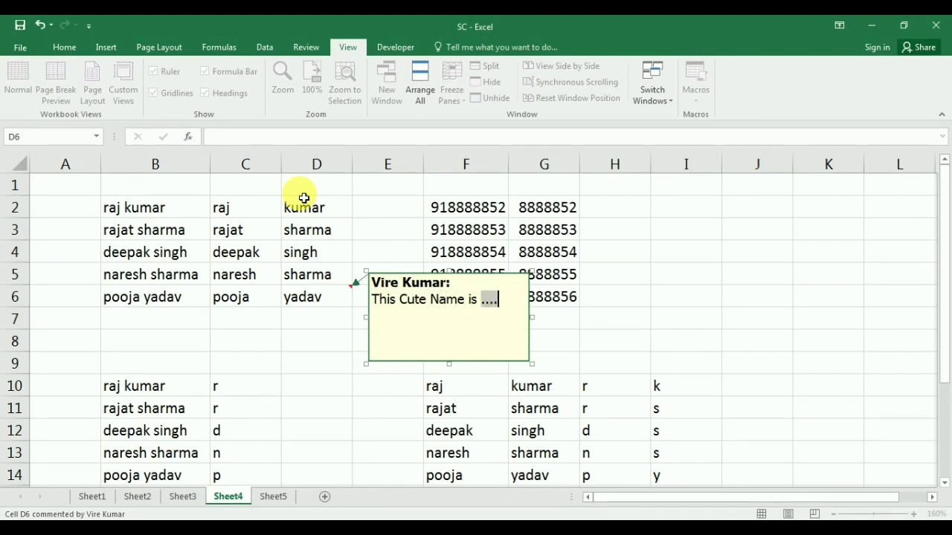
left_click(179, 428)
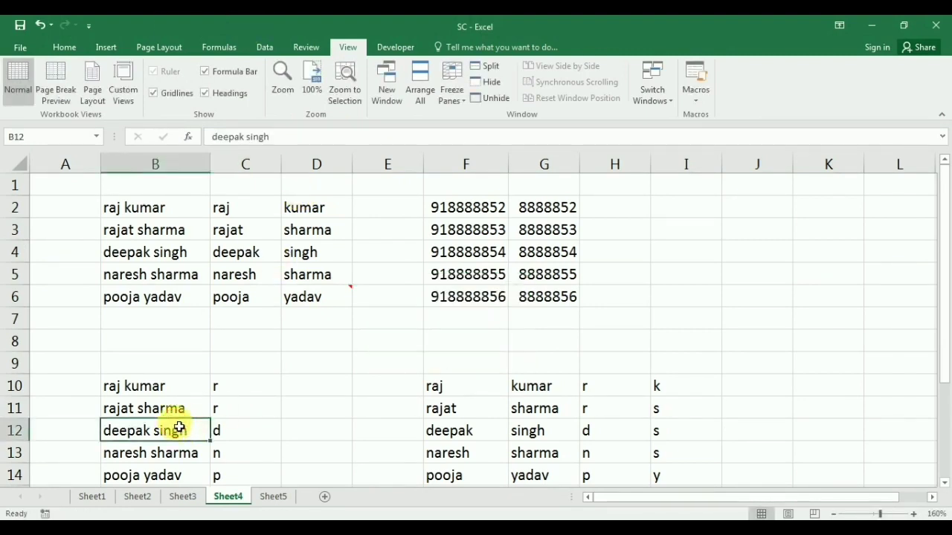
key("shift+F2")
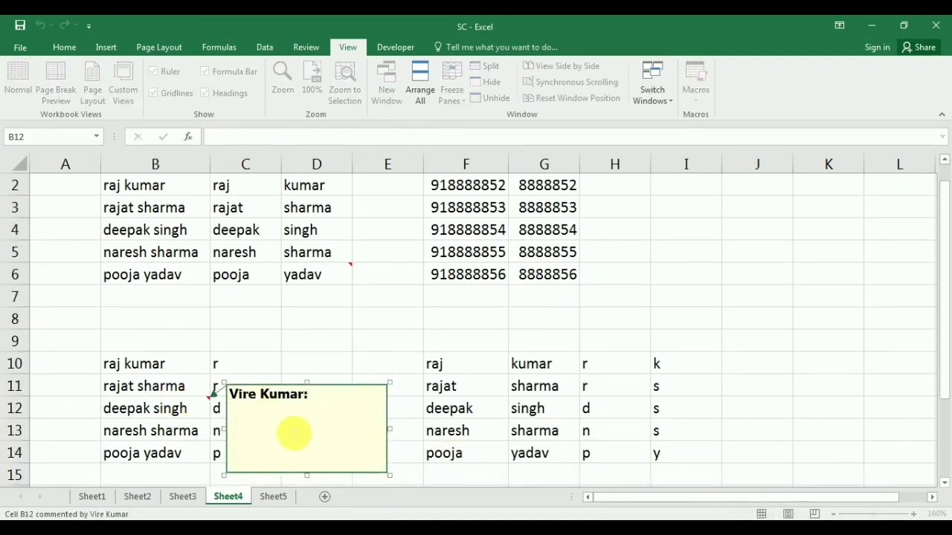
Highlight 'F2' in row 40 of Word's shortcut table yellow, then switch back to Excel
key("alt+Tab")
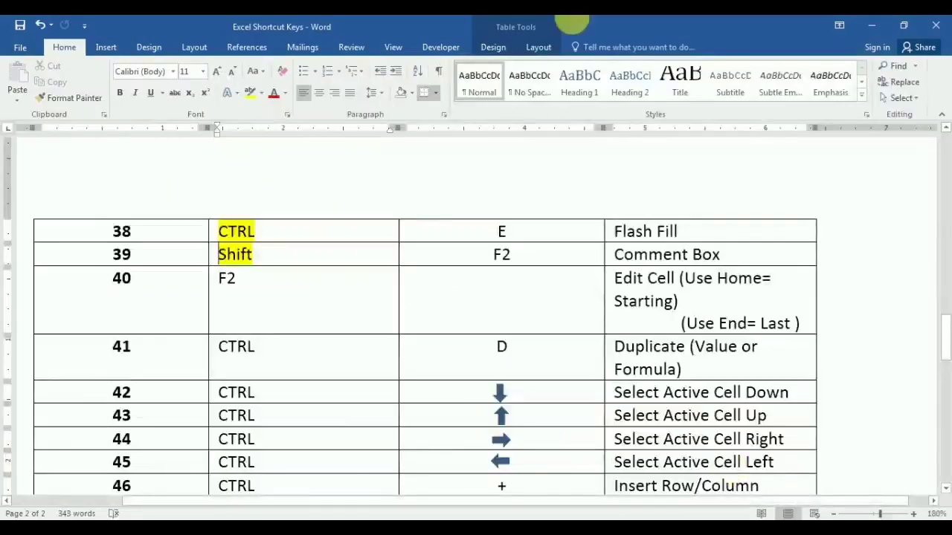
double_click(227, 280)
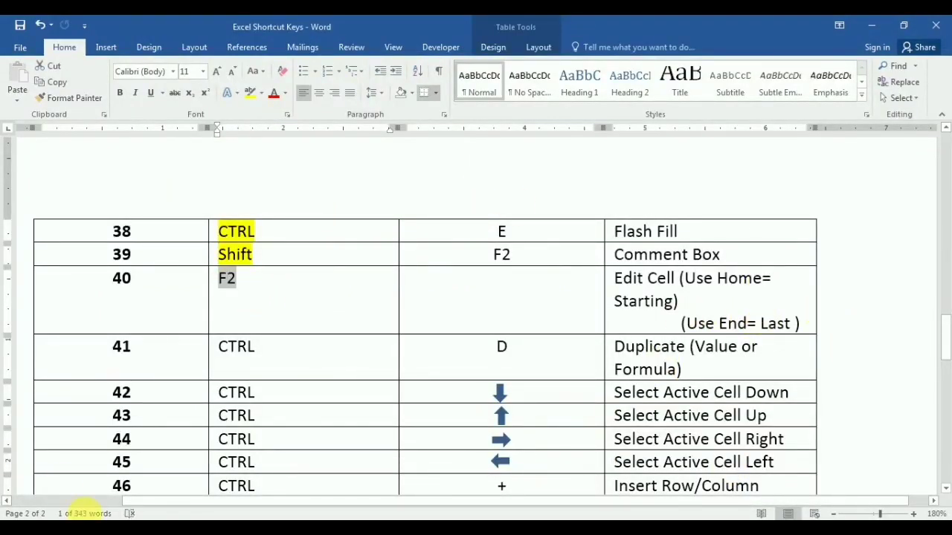
left_click(249, 100)
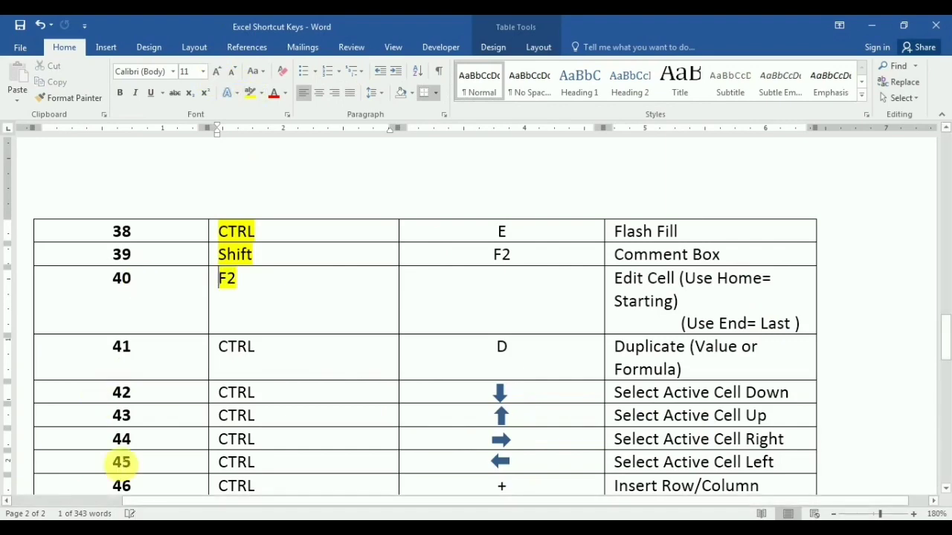
key("alt+Tab")
scroll(258, 345, "up", 1)
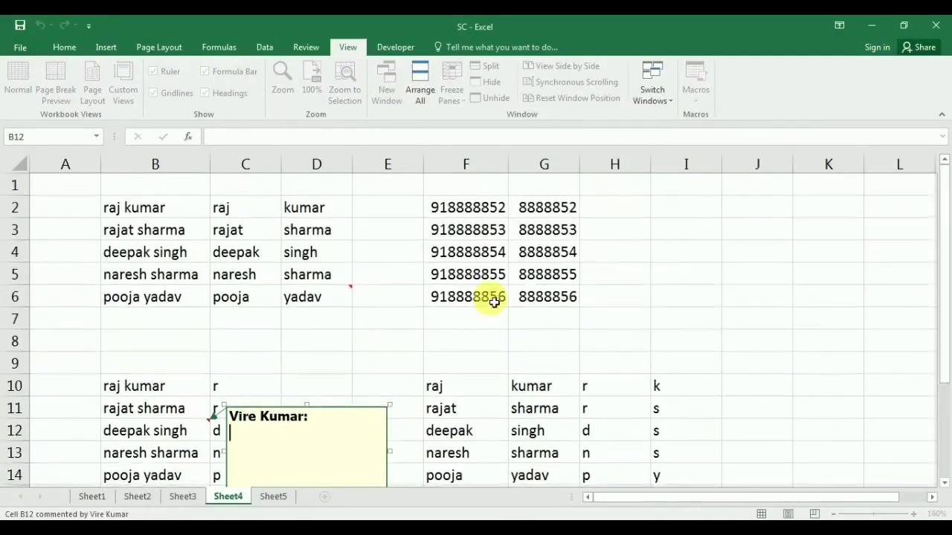
left_click(119, 208)
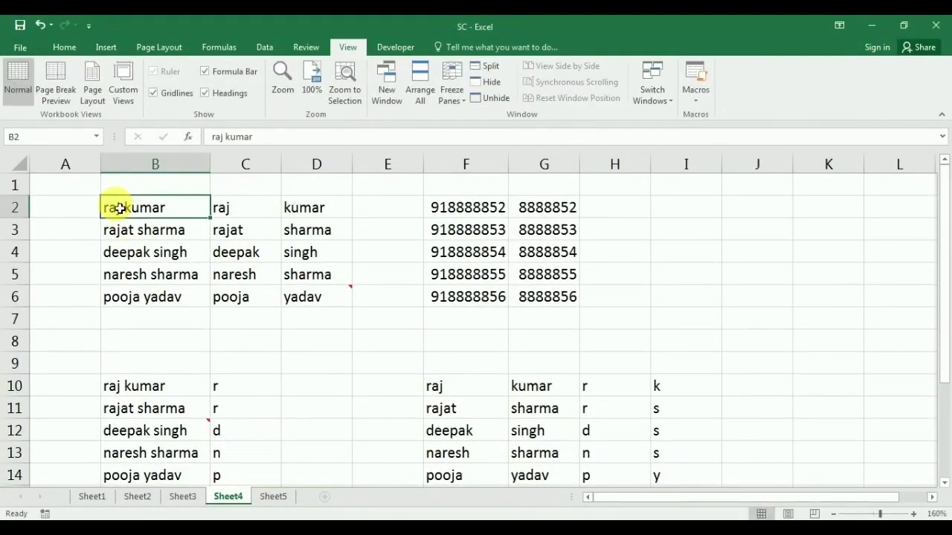
key("F2")
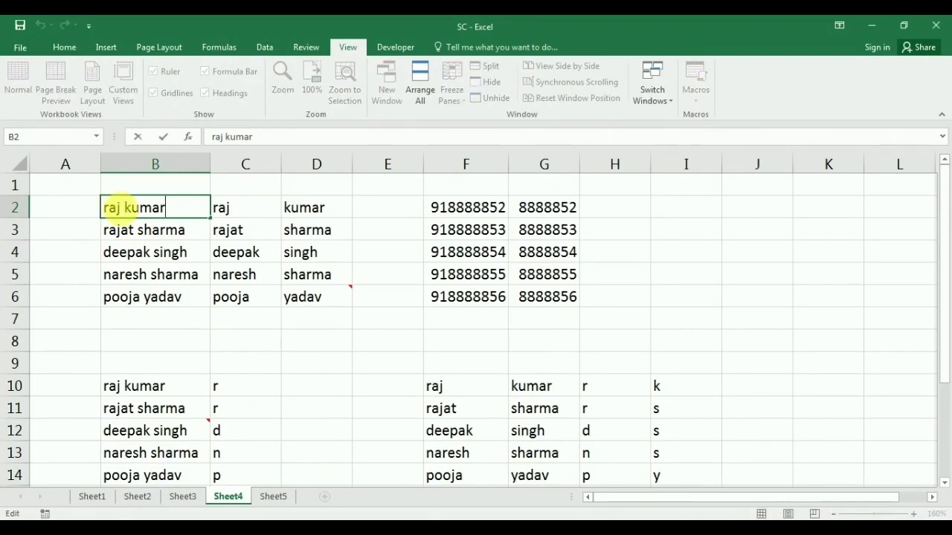
type("jkhjkhkj")
key("Escape")
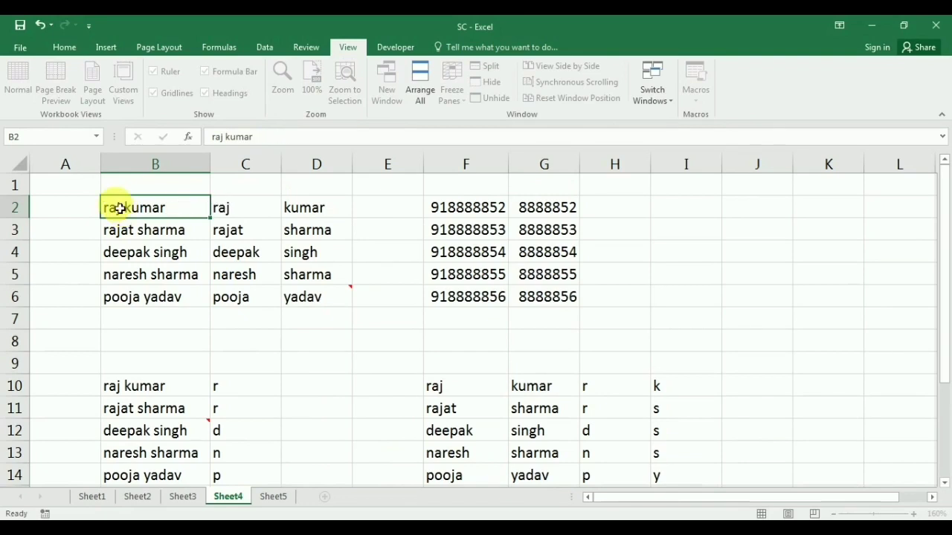
key("F2")
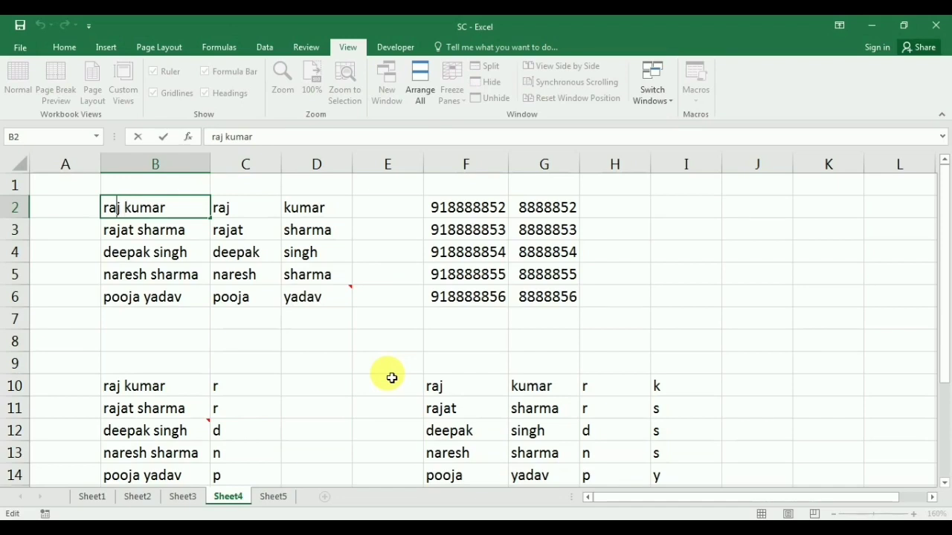
key("Return")
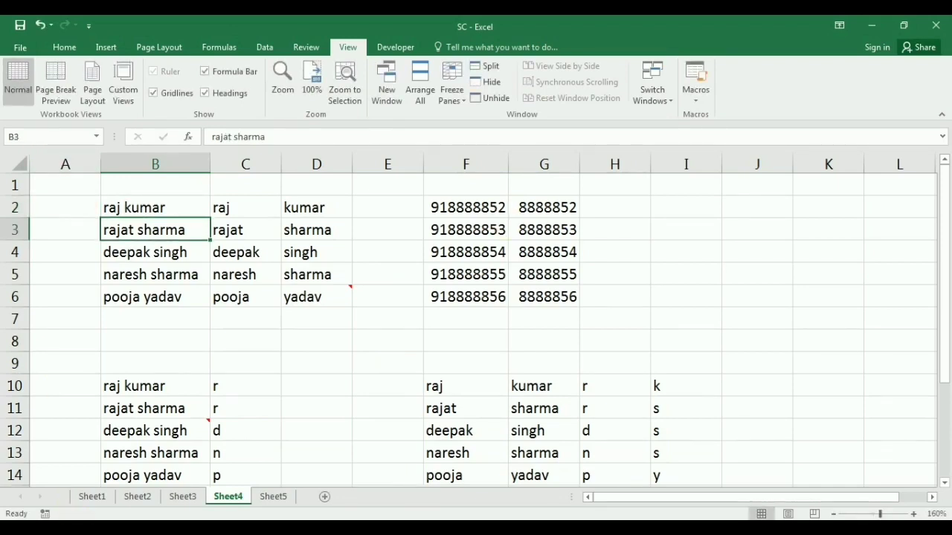
Select 'CTRL' in row 41 of Word's shortcut table and highlight it yellow
key("alt+Tab")
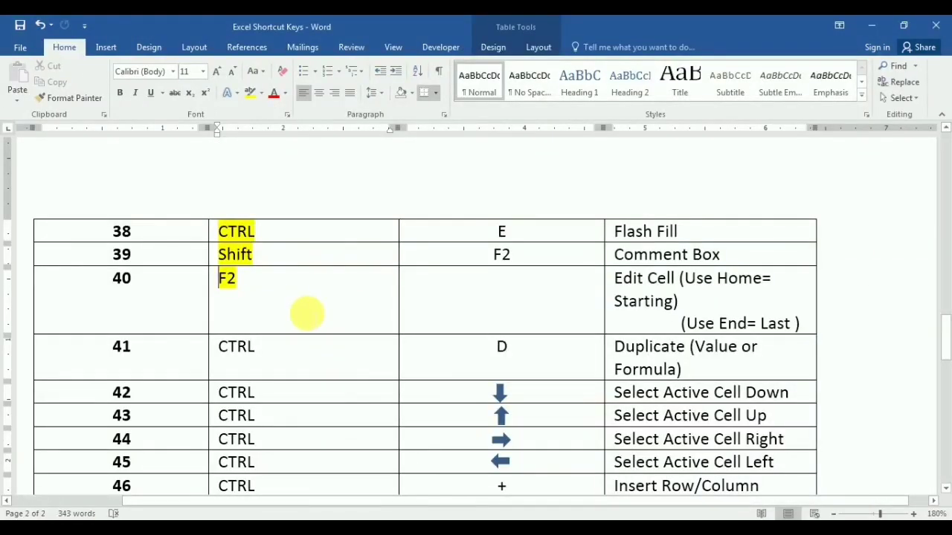
left_click_drag(256, 348, 231, 350)
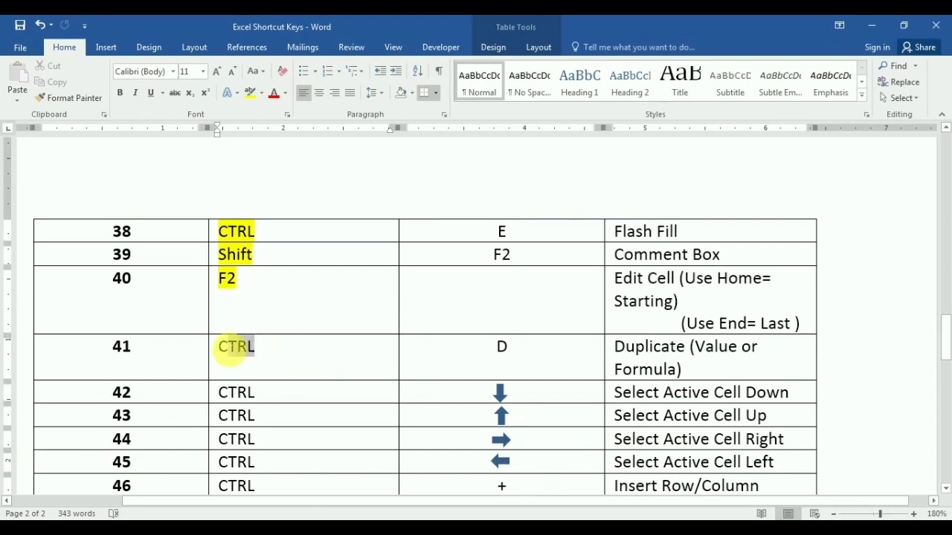
left_click(251, 93)
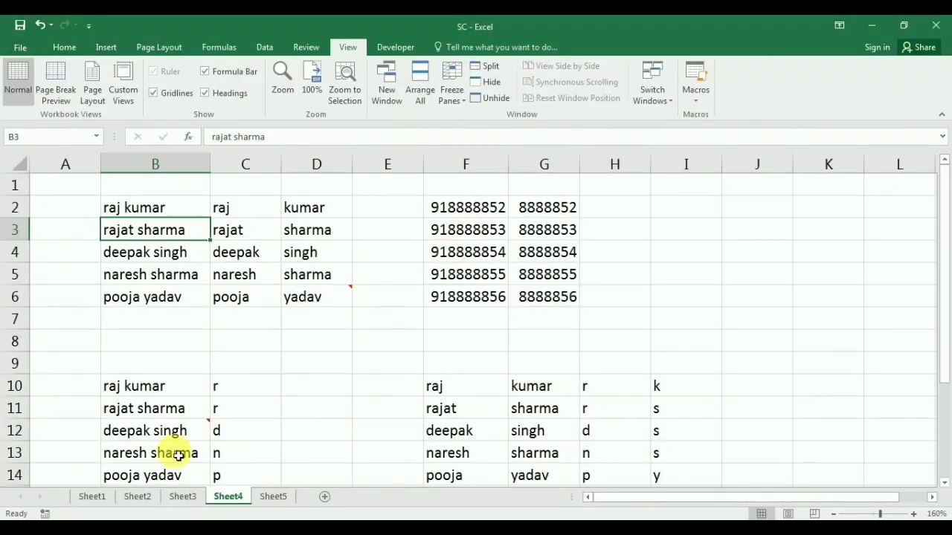
Open Sheet2 and undo an accidental fill of zeros in the AMOUNT column
left_click(138, 500)
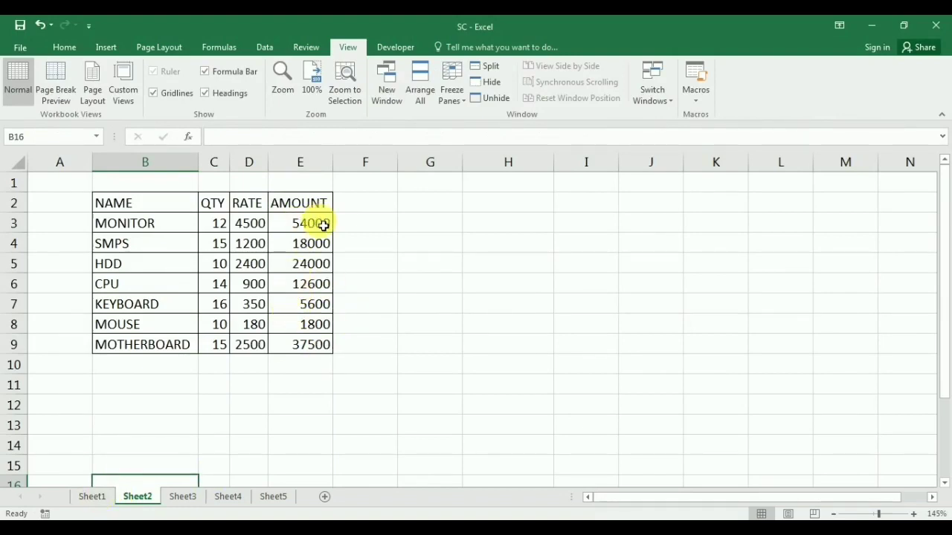
left_click_drag(323, 225, 319, 283)
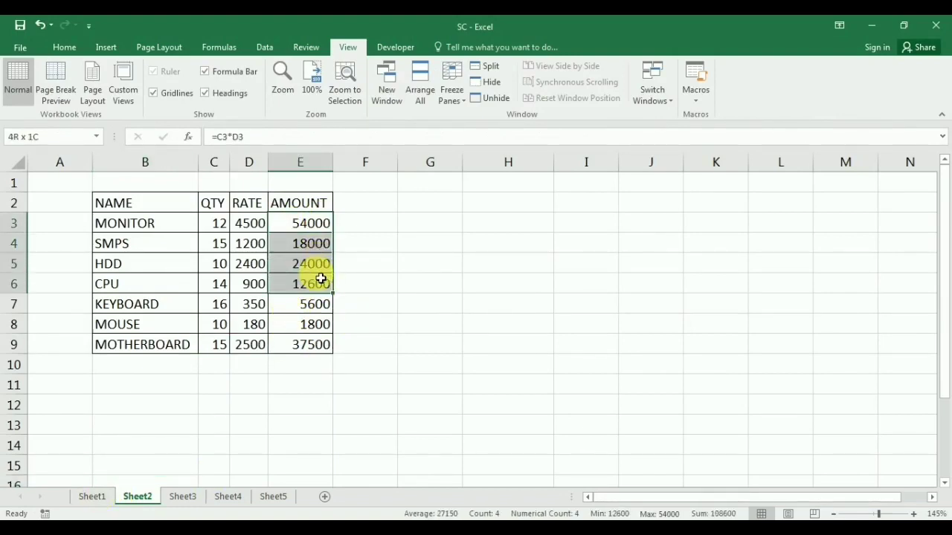
left_click_drag(302, 349, 292, 442)
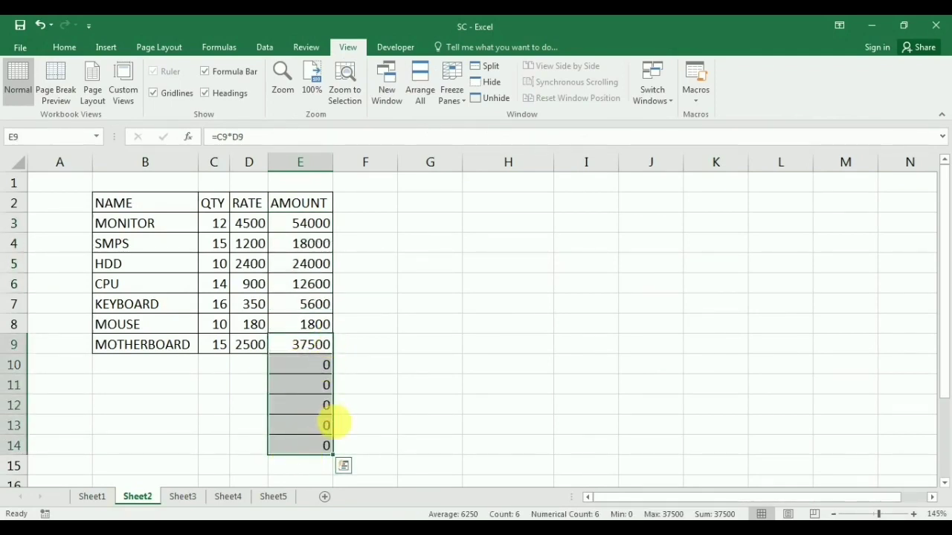
key("ctrl+z")
Fill row 9's RATE 2500, QTY 15 and AMOUNT formula down to row 14
left_click(250, 345)
left_click_drag(268, 354, 244, 452)
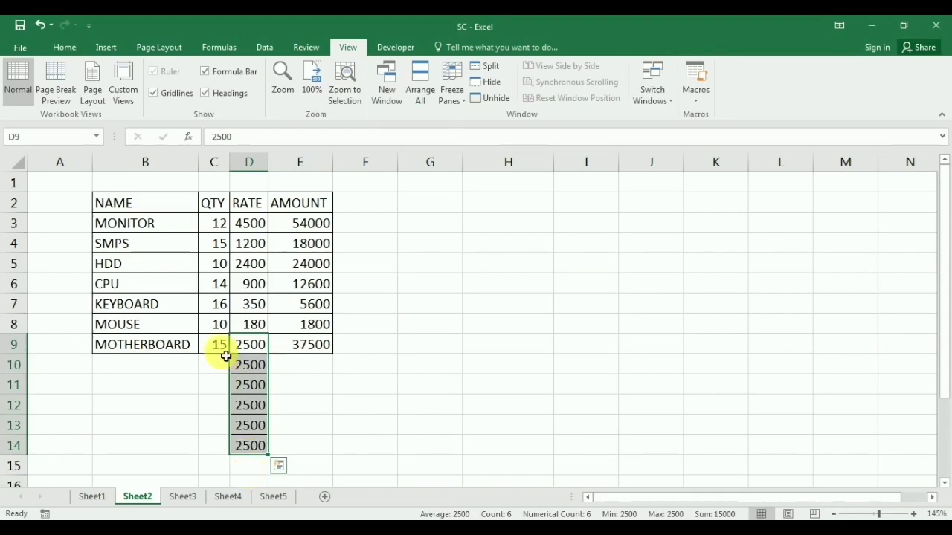
left_click_drag(224, 349, 224, 449)
mouse_move(333, 350)
left_mouse_down()
mouse_move(327, 448)
mouse_move(328, 438)
left_mouse_up()
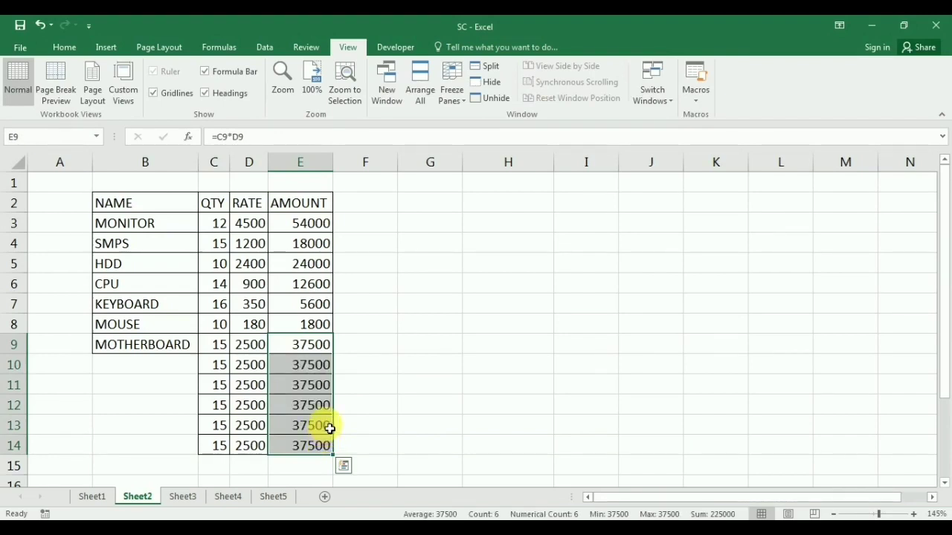
left_click(113, 521)
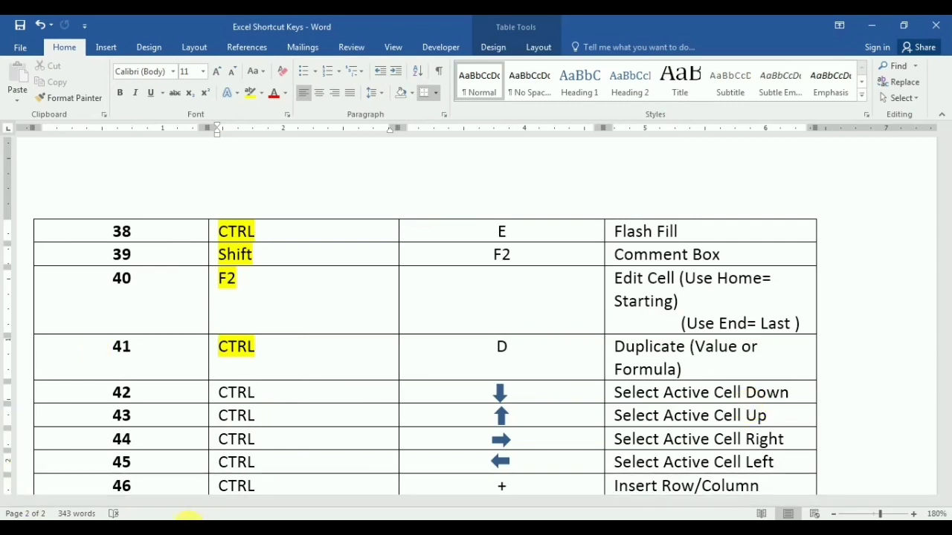
left_click(162, 519)
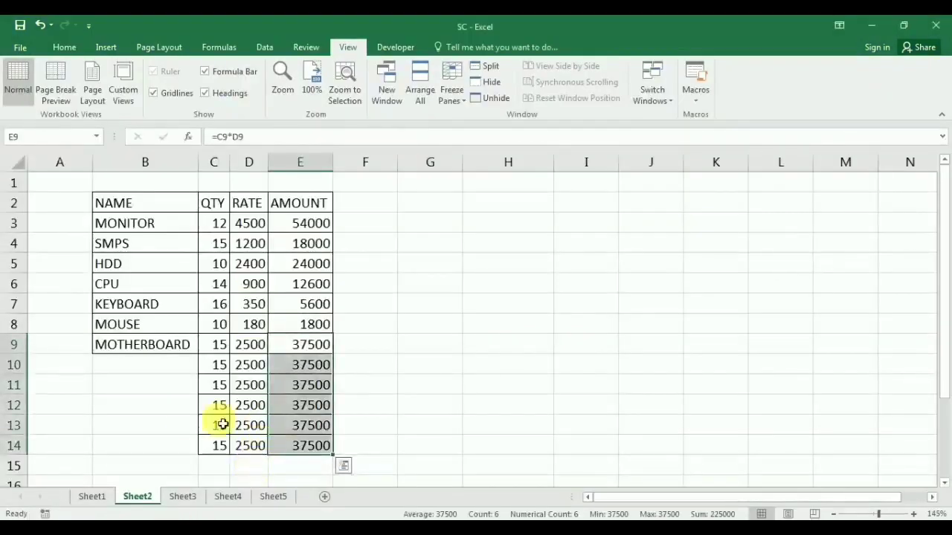
left_click(316, 209)
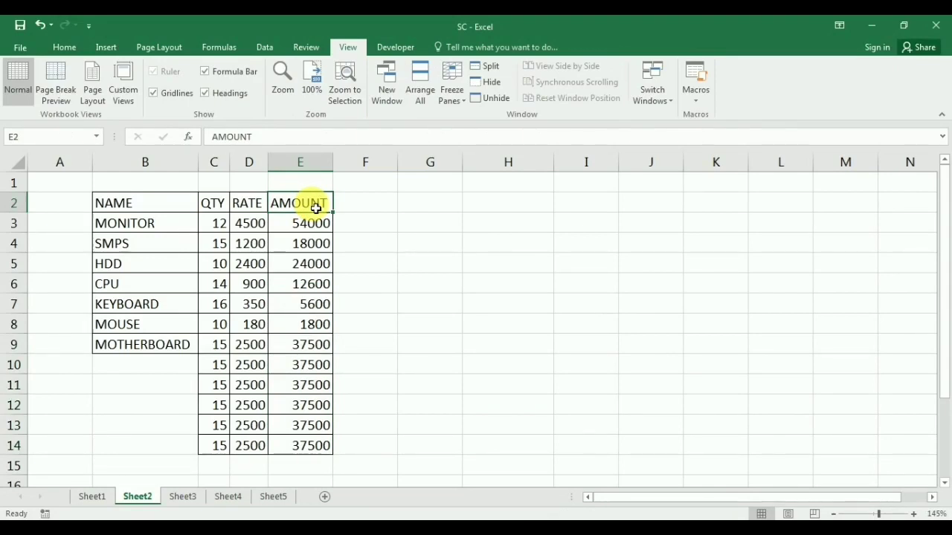
Jump with Ctrl+arrows to E14, E2, B2, B9 and E9, then switch to Word
key("Down")
key("Down")
key("ctrl+Down")
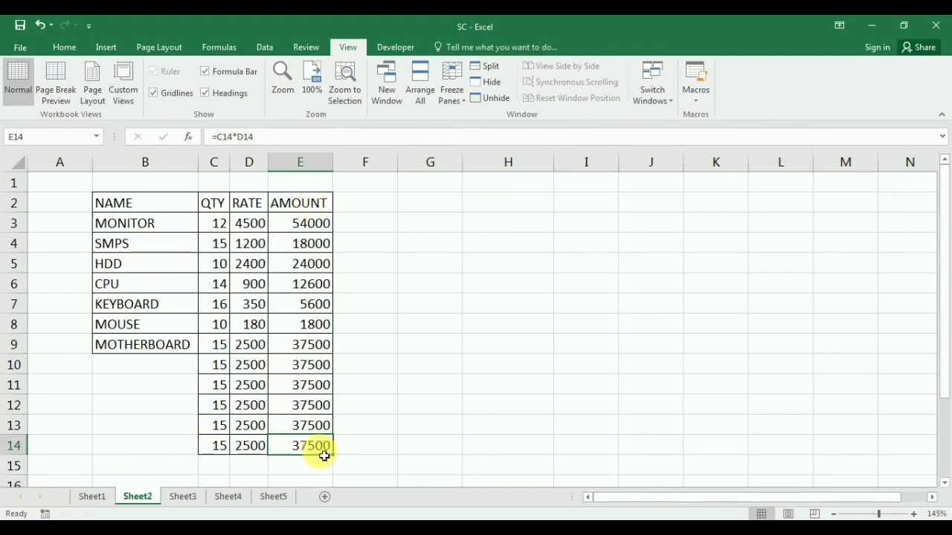
key("ctrl+Up")
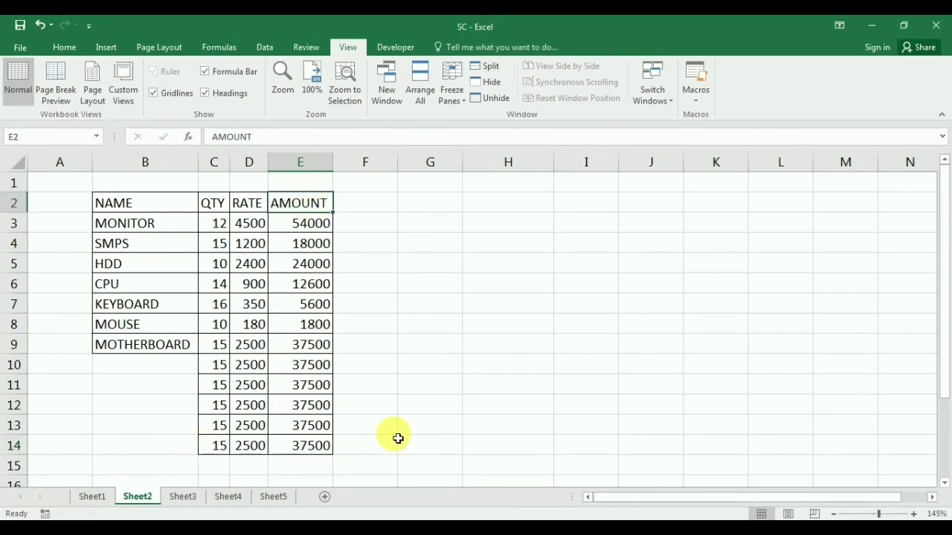
key("ctrl+Left")
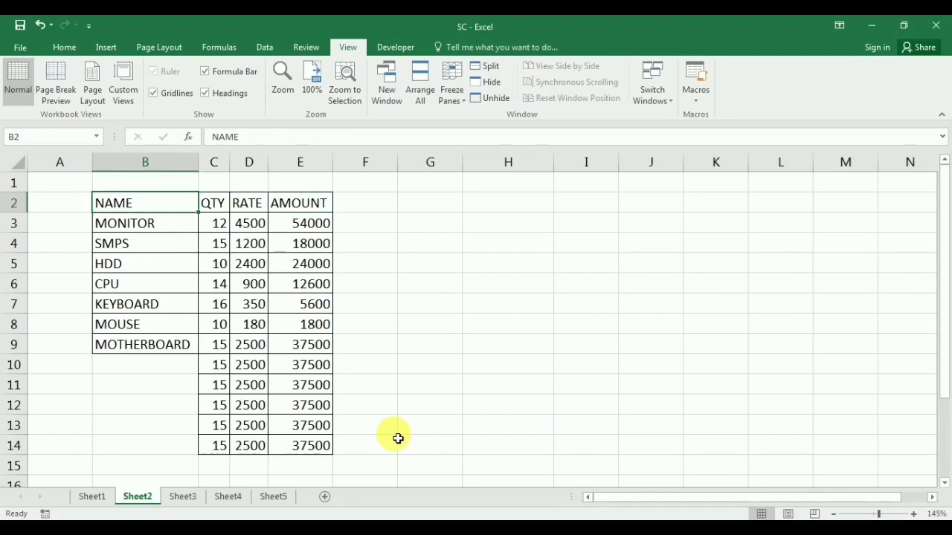
key("ctrl+Down")
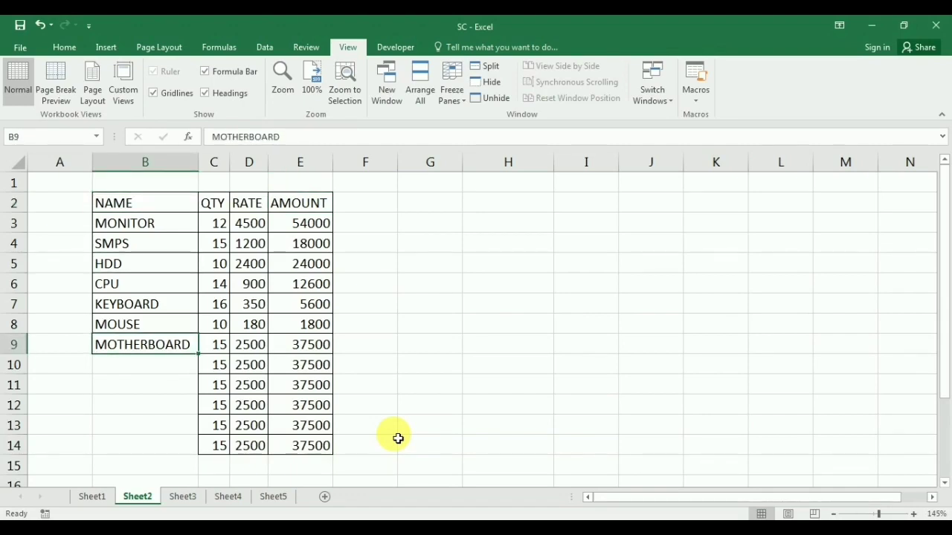
key("ctrl+Right")
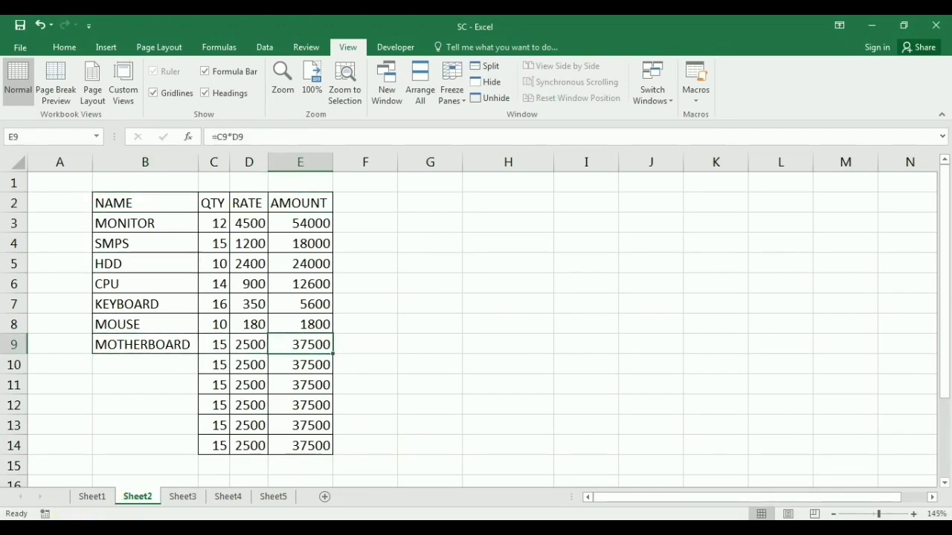
key("alt+Tab")
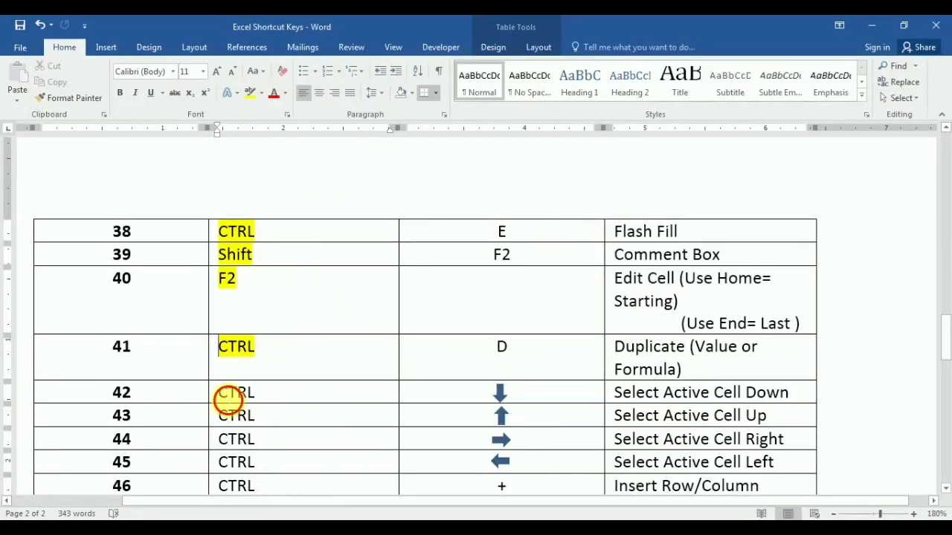
Select the CTRL cells of rows 42–45 in Word's table and highlight them yellow
left_click_drag(229, 400, 250, 484)
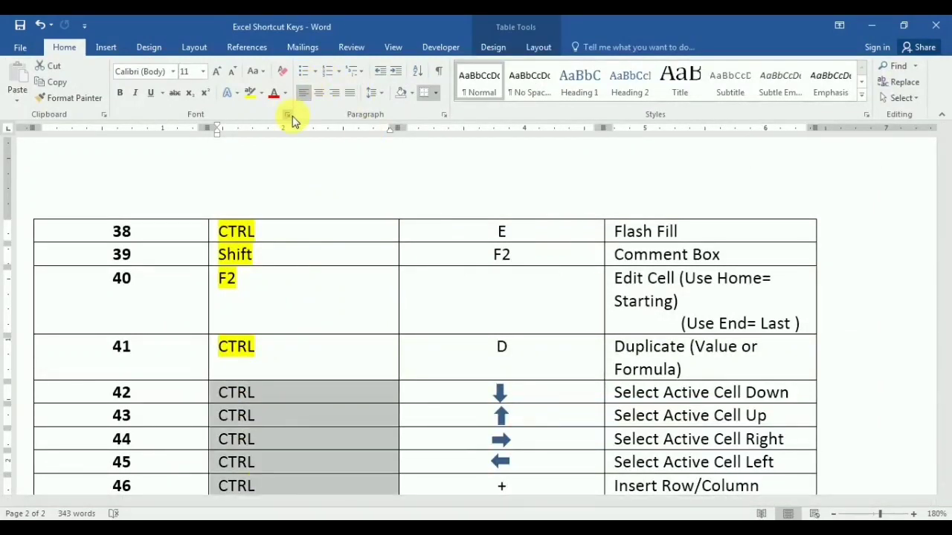
left_click(250, 92)
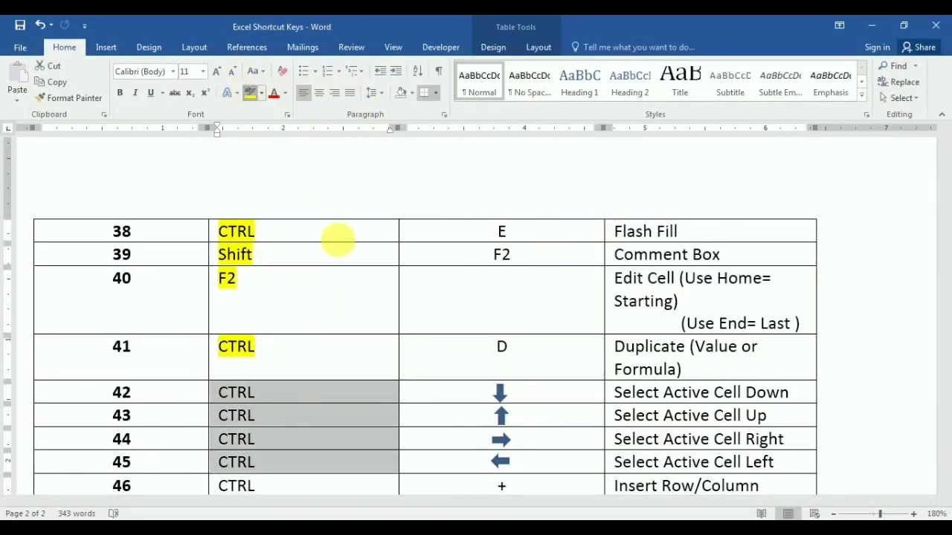
left_click(394, 348)
scroll(394, 348, "down", 5)
scroll(394, 348, "down", 1)
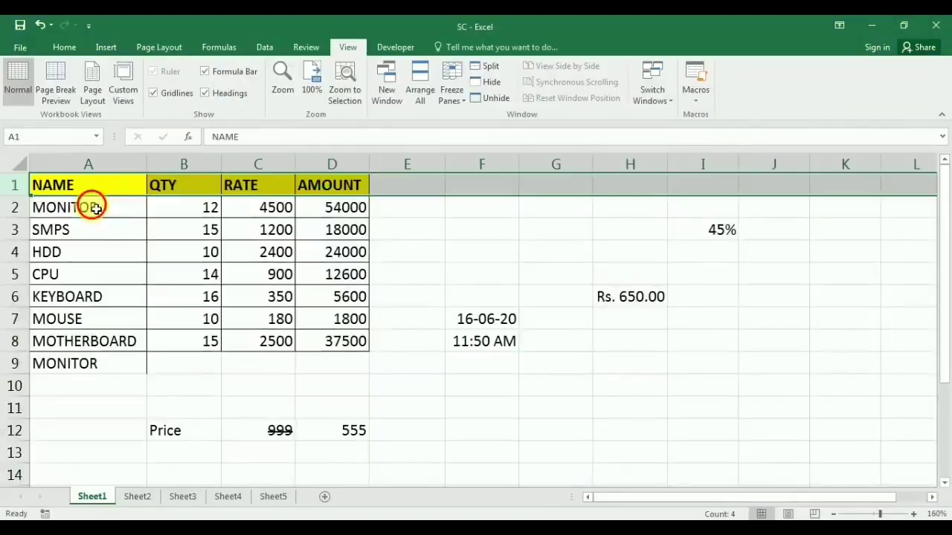
Insert an entire blank row above MONITOR and an empty column before QTY
left_click(85, 206)
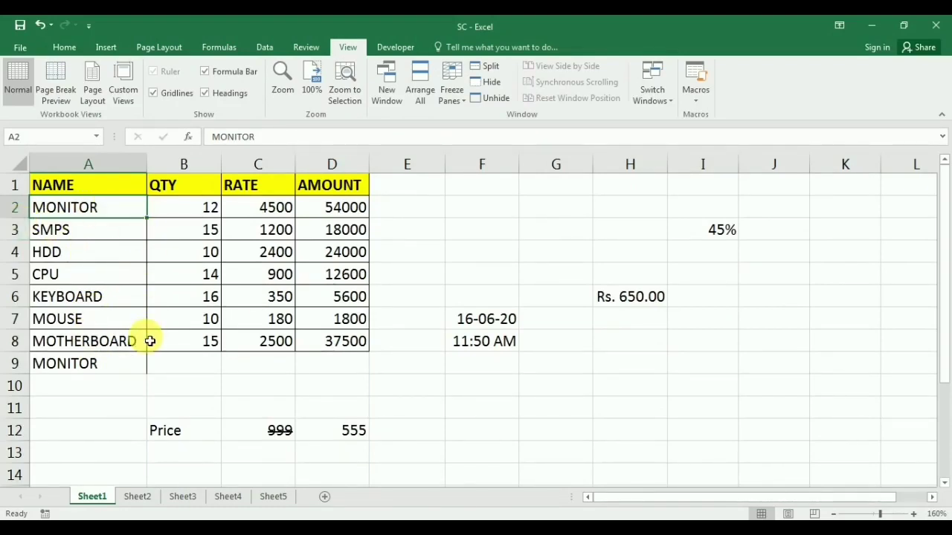
left_click(113, 215)
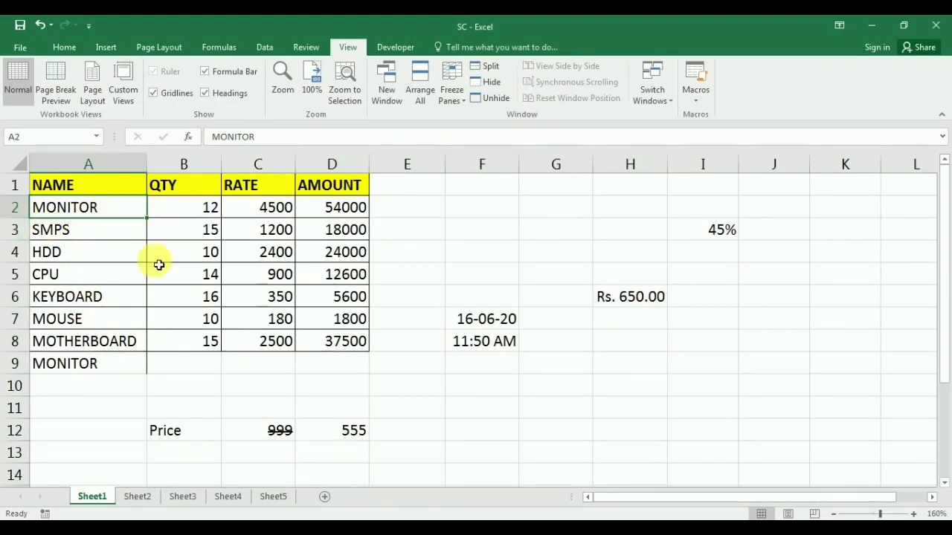
key("ctrl+plus")
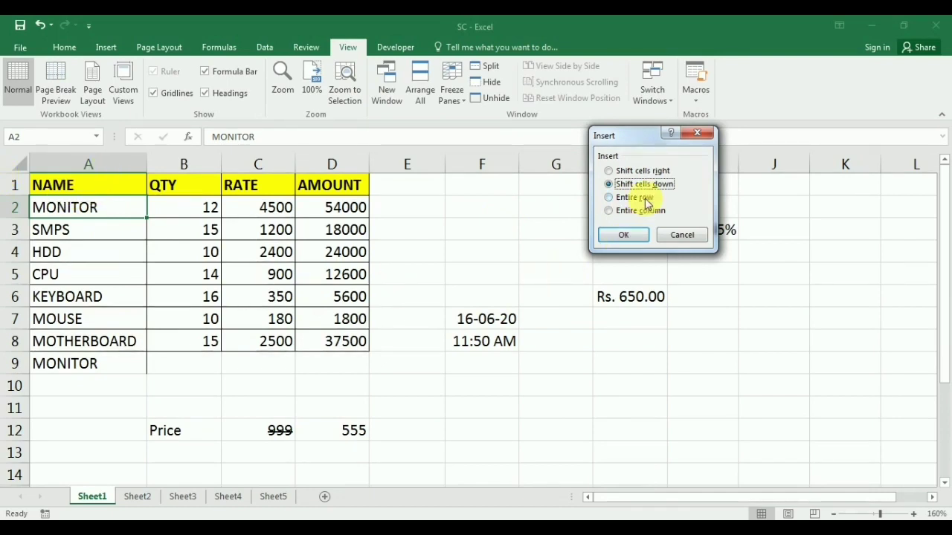
left_click(627, 235)
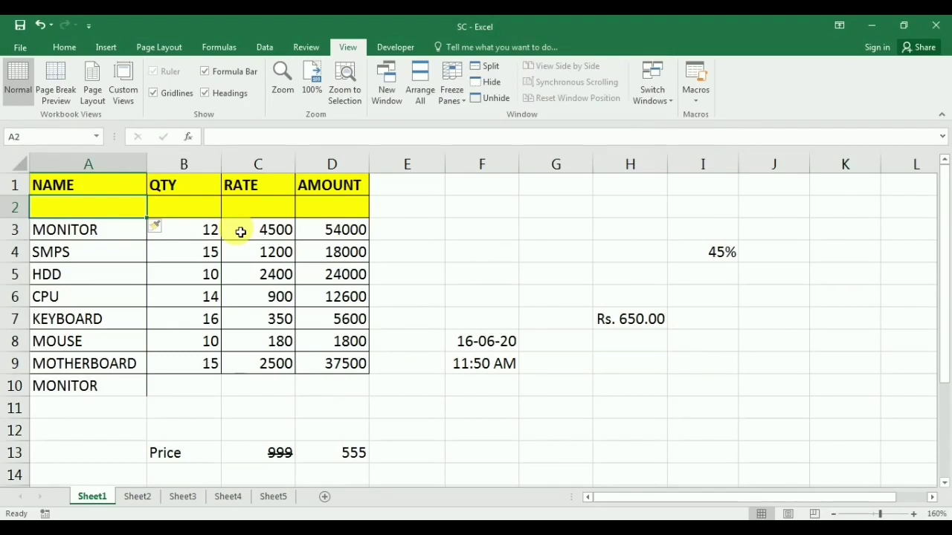
left_click(186, 193)
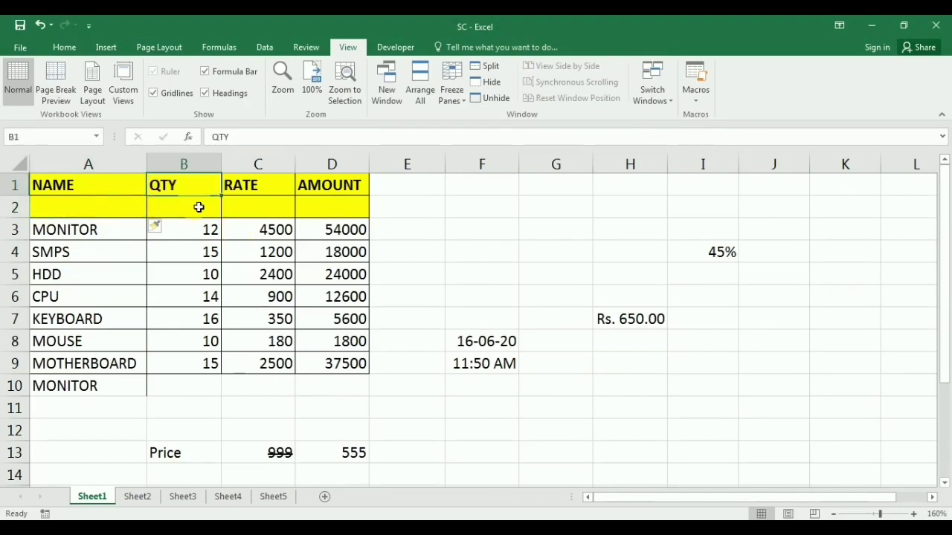
key("ctrl+shift+plus")
left_click(644, 211)
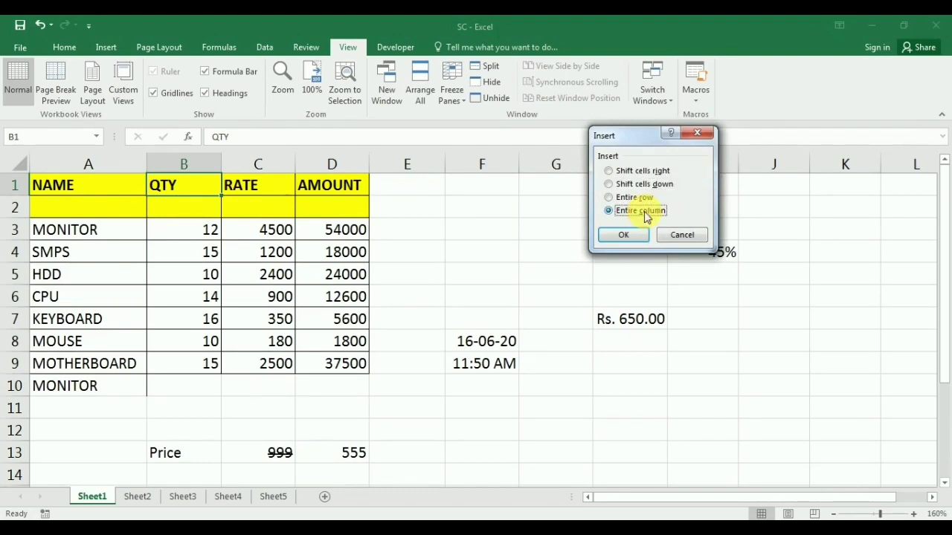
left_click(634, 232)
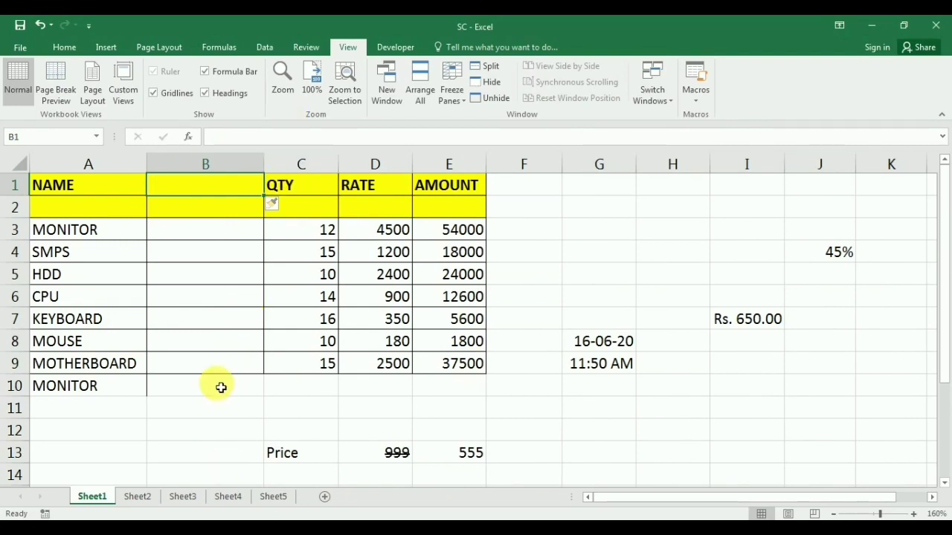
Delete the empty column B and the blank row 2 with Ctrl+-
key("ctrl+minus")
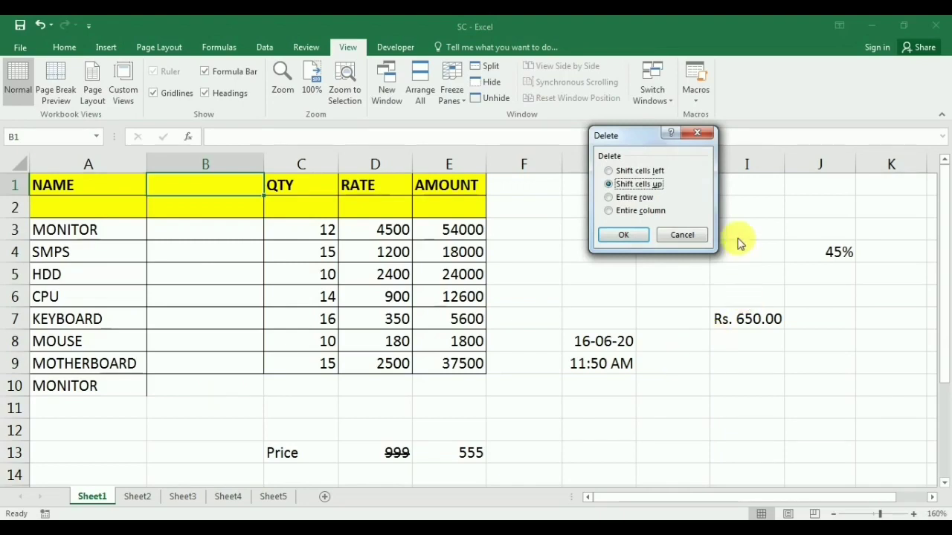
left_click(653, 211)
left_click(629, 235)
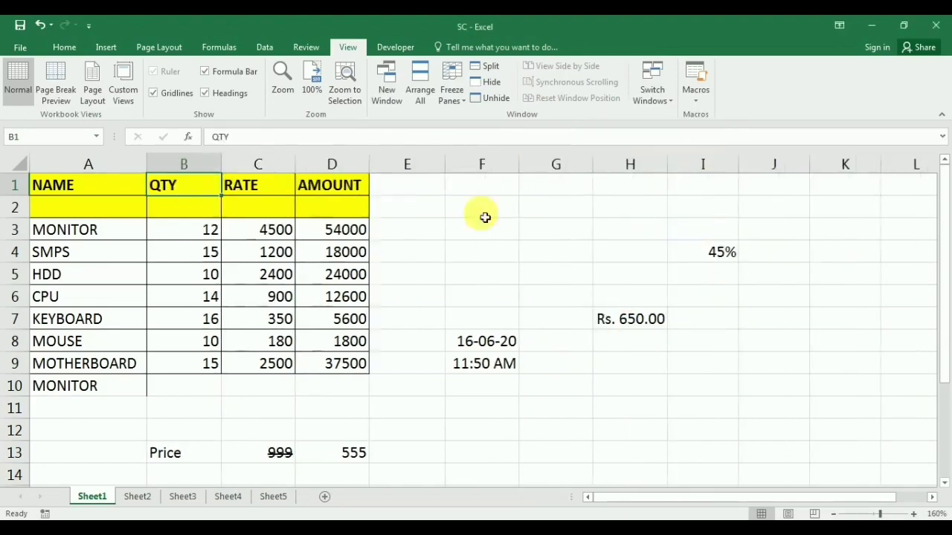
left_click(157, 214)
key("ctrl+minus")
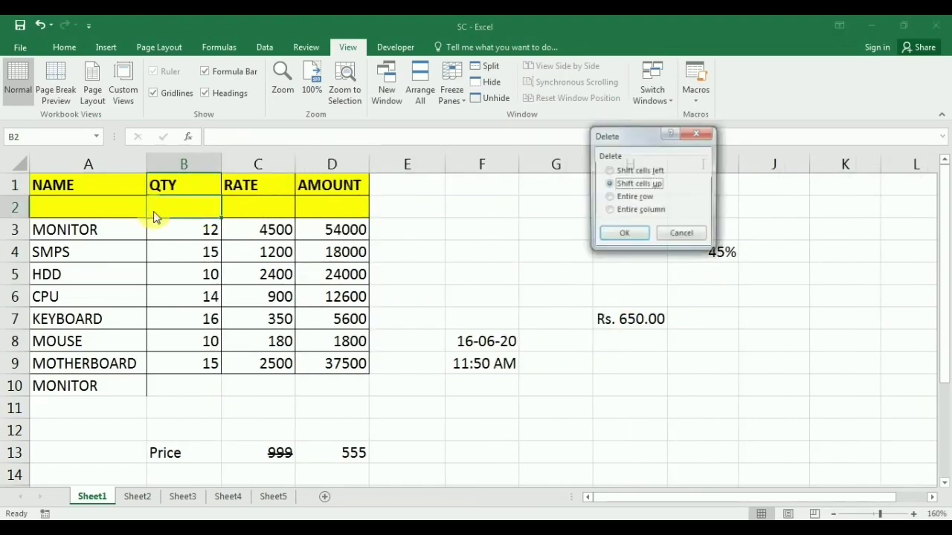
left_click(623, 235)
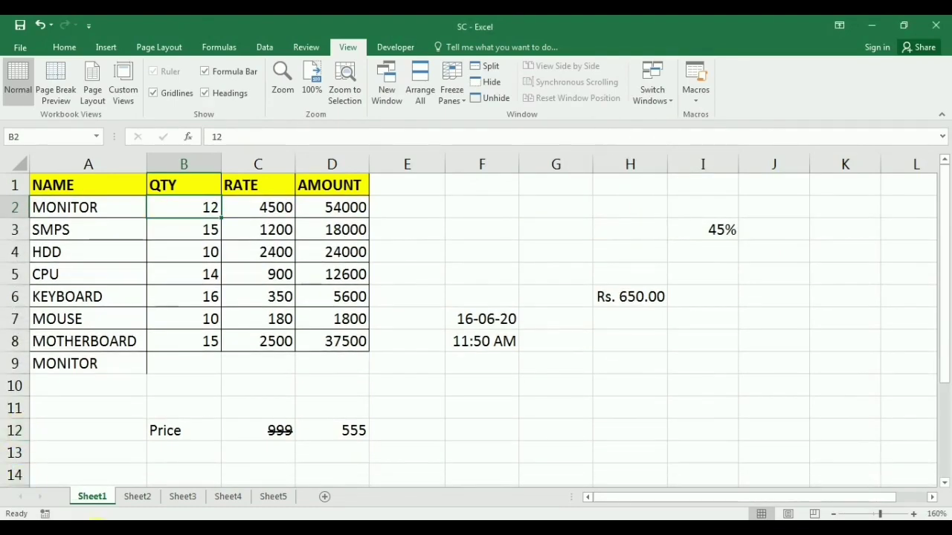
key("alt+Tab")
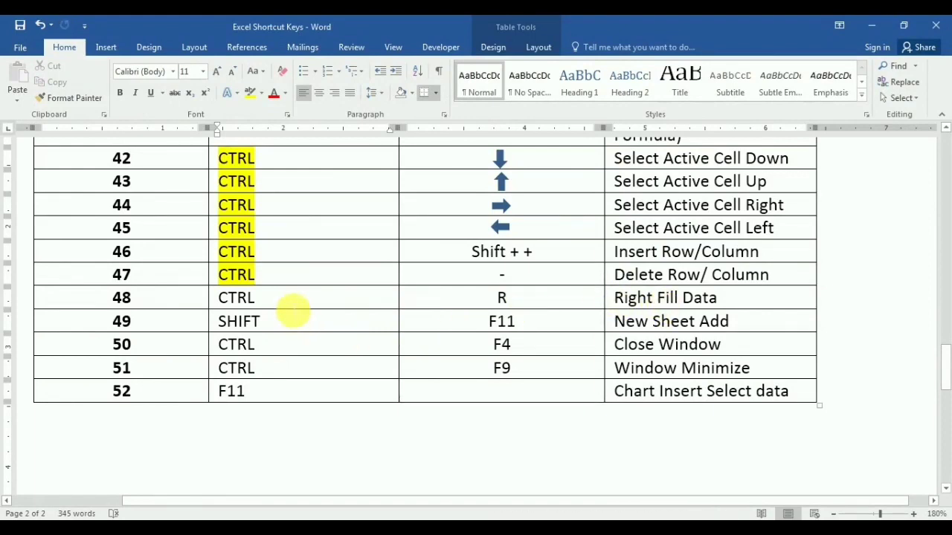
On Sheet3, fill F2:F10 rightward with column E's values, 48 through 85, using Ctrl+R
key("alt+Tab")
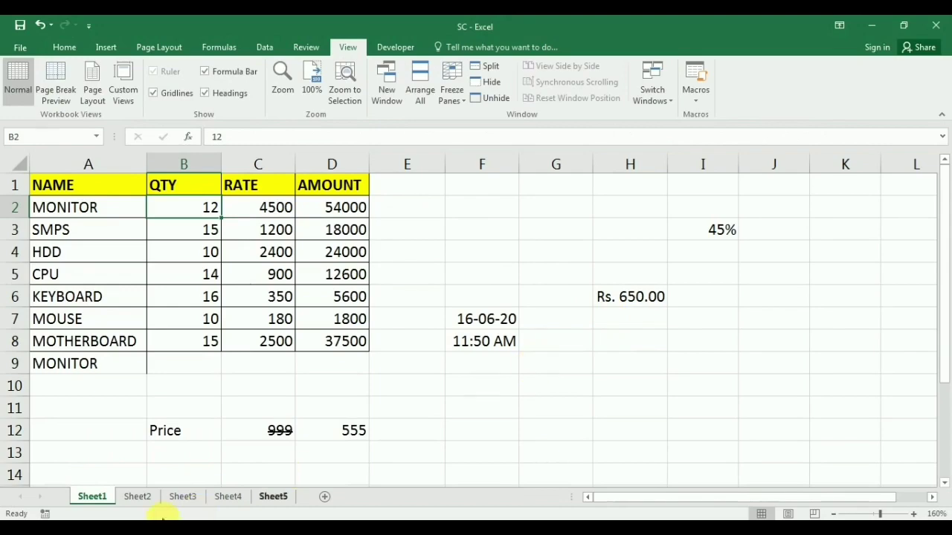
left_click(149, 497)
left_click(227, 497)
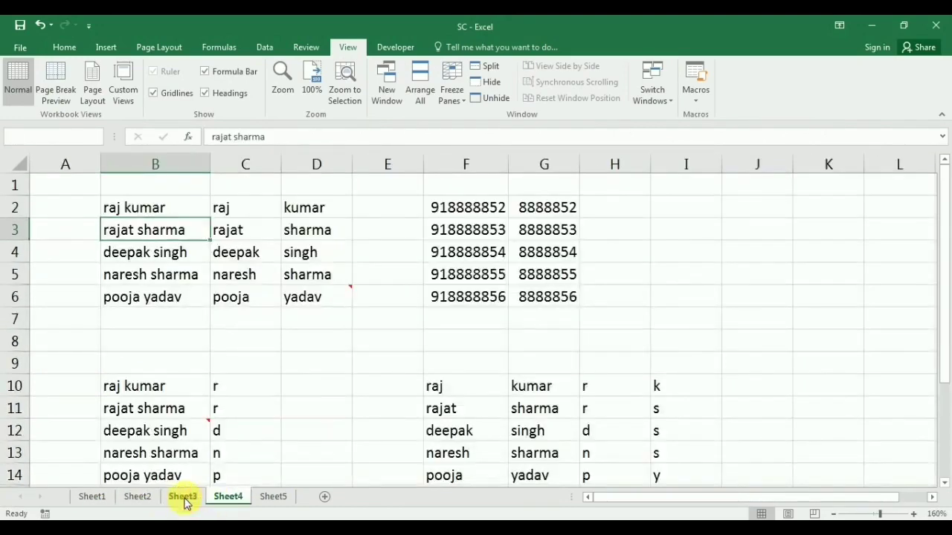
left_click(182, 496)
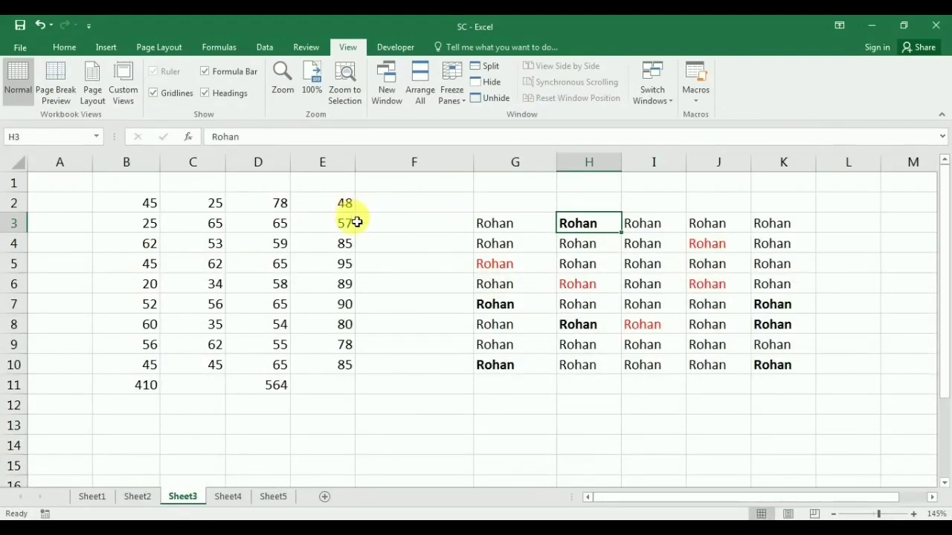
left_click_drag(394, 204, 387, 368)
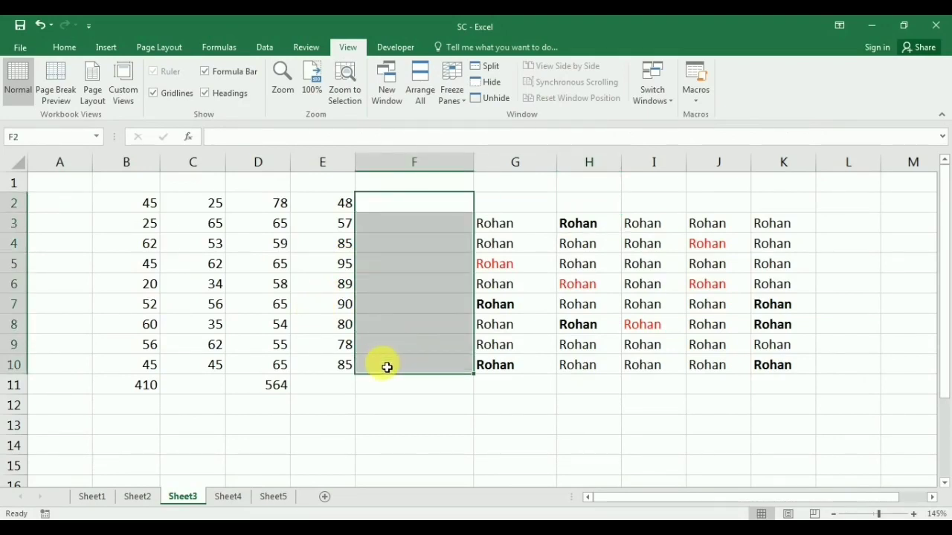
key("ctrl+r")
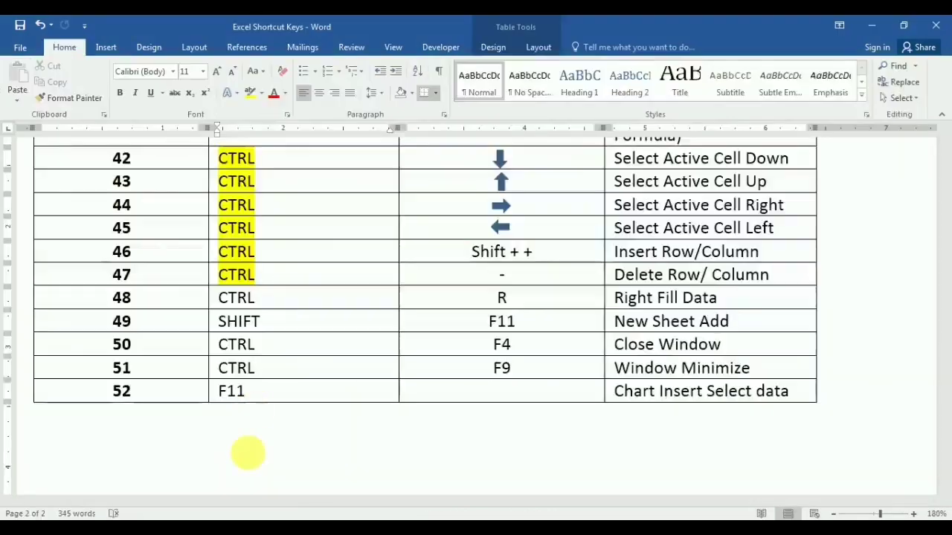
Highlight row 48's CTRL and row 49's SHIFT in yellow in the Word shortcut table
left_click_drag(255, 298, 212, 297)
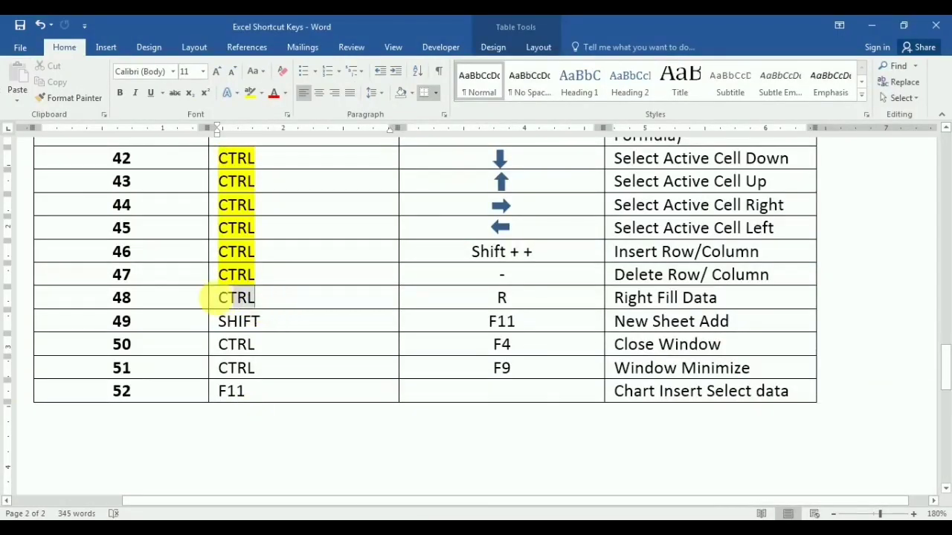
left_click(251, 97)
key("Left")
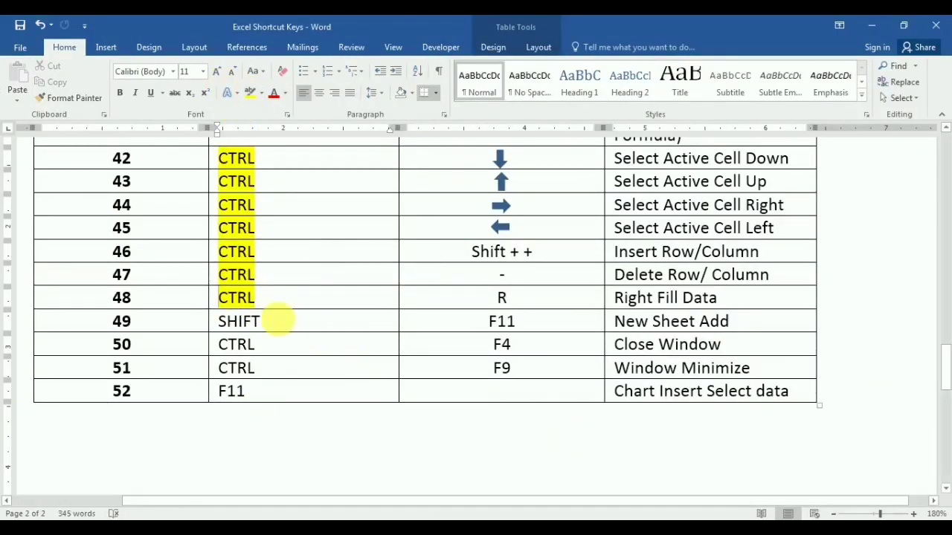
left_click_drag(214, 321, 204, 322)
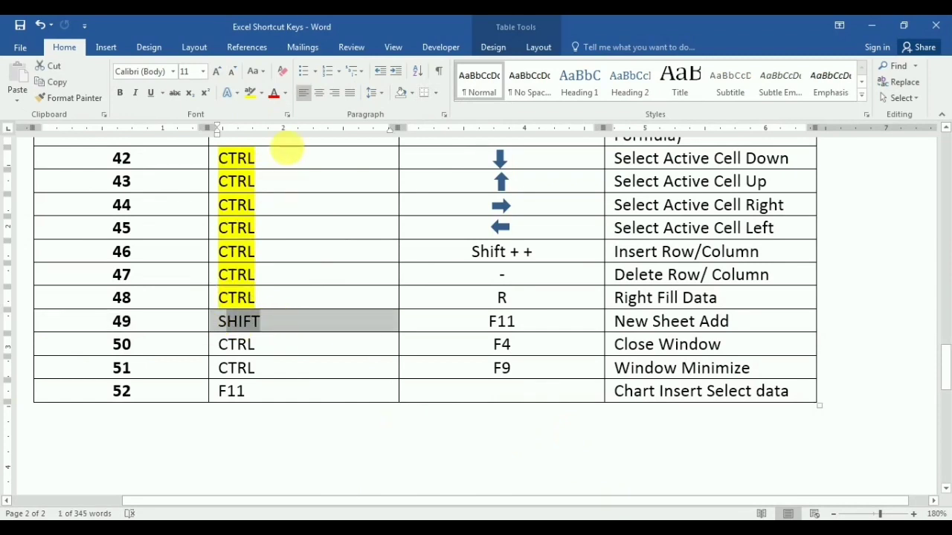
left_click(250, 96)
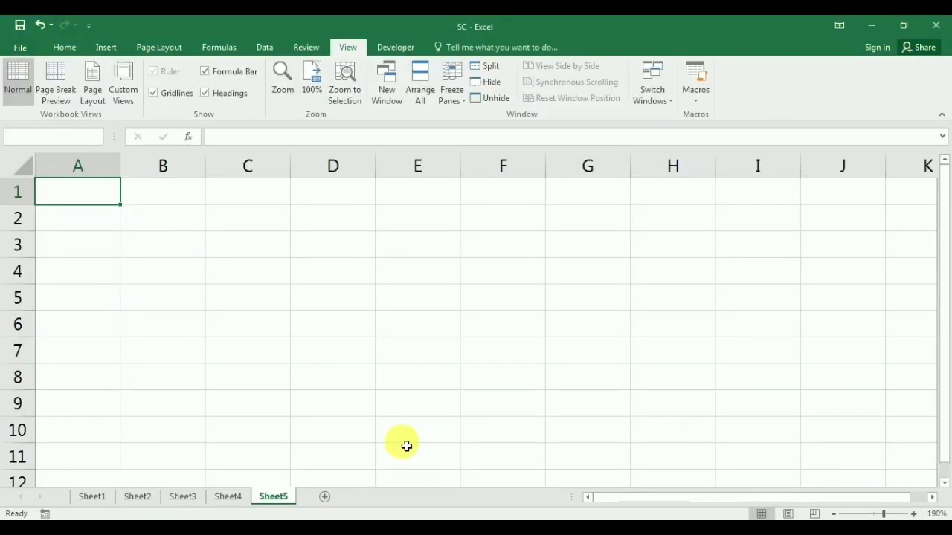
Add blank worksheet Sheet6 with Shift+F11, then highlight all of row 49's SHIFT and row 50's CTRL yellow
key("shift+F11")
mouse_move(285, 498)
left_mouse_down()
mouse_move(332, 496)
mouse_move(289, 502)
left_mouse_up()
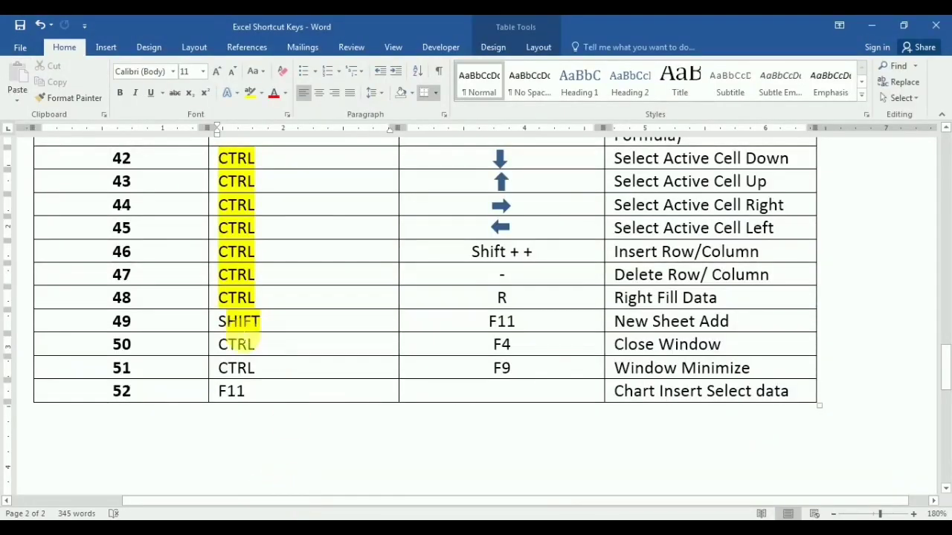
left_click_drag(261, 329, 272, 343)
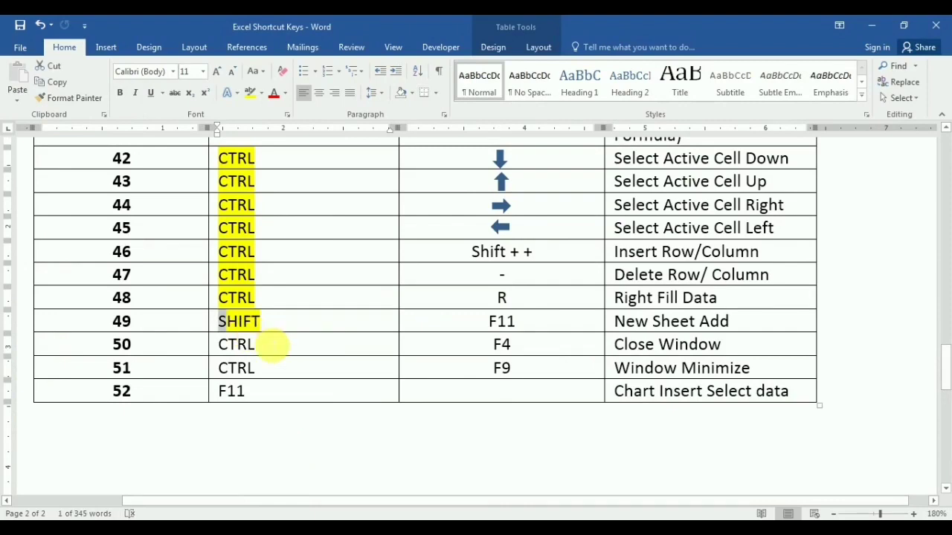
left_click(250, 93)
left_click_drag(212, 345, 223, 346)
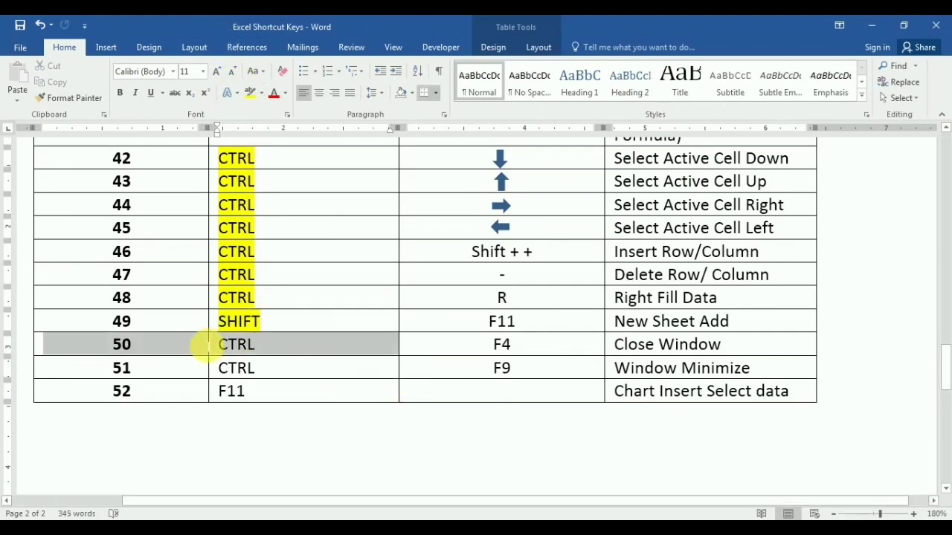
left_click(250, 92)
key("alt+Tab")
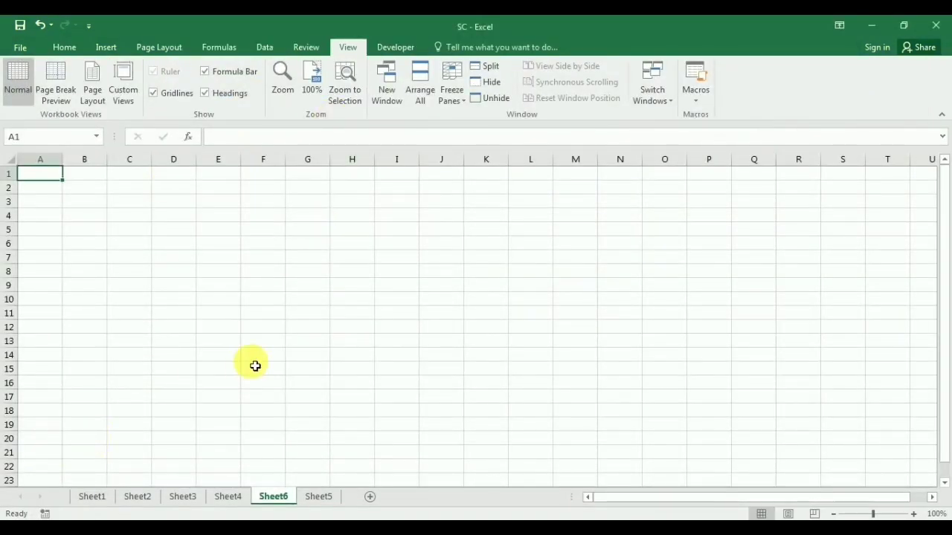
Cancel closing the workbook so it stays open, then highlight row 51's CTRL yellow in Word
key("ctrl+w")
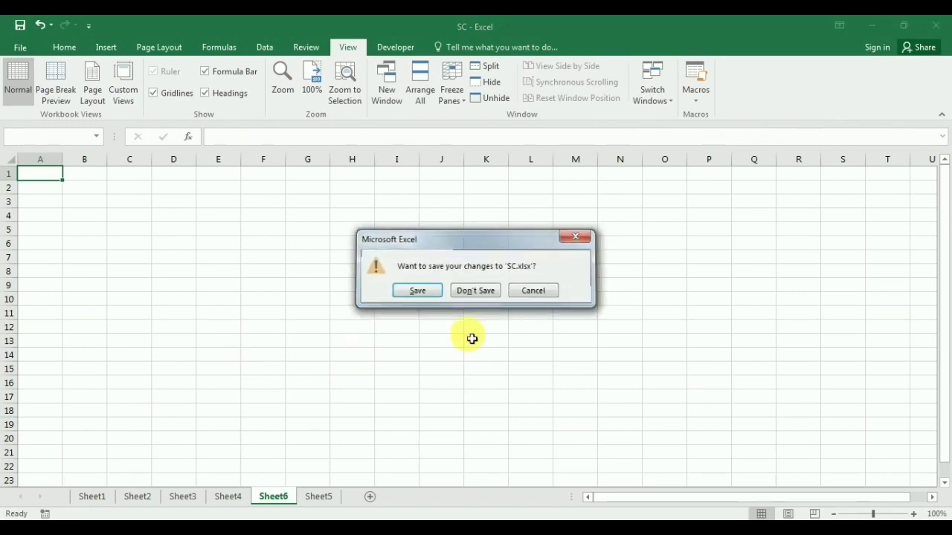
key("Escape")
key("alt+Tab")
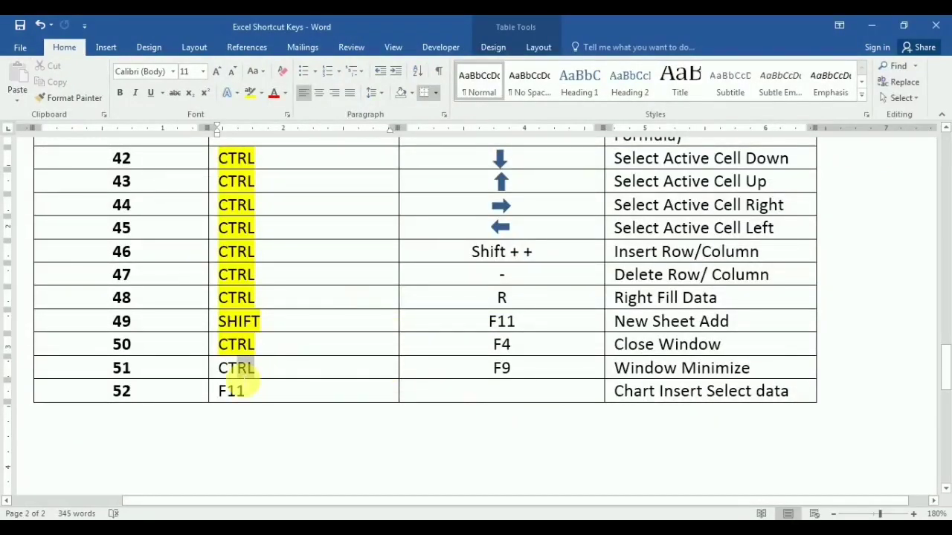
double_click(206, 379)
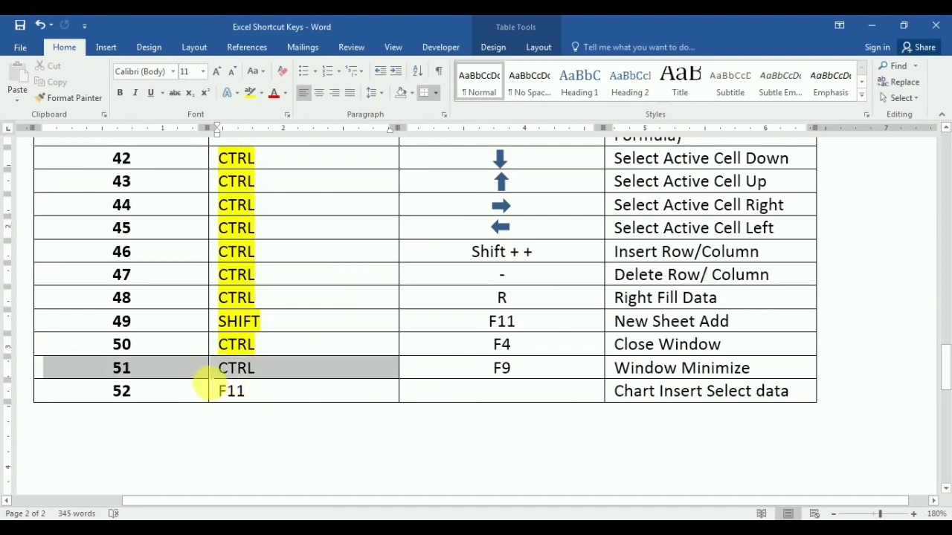
left_click(212, 370)
left_click(251, 93)
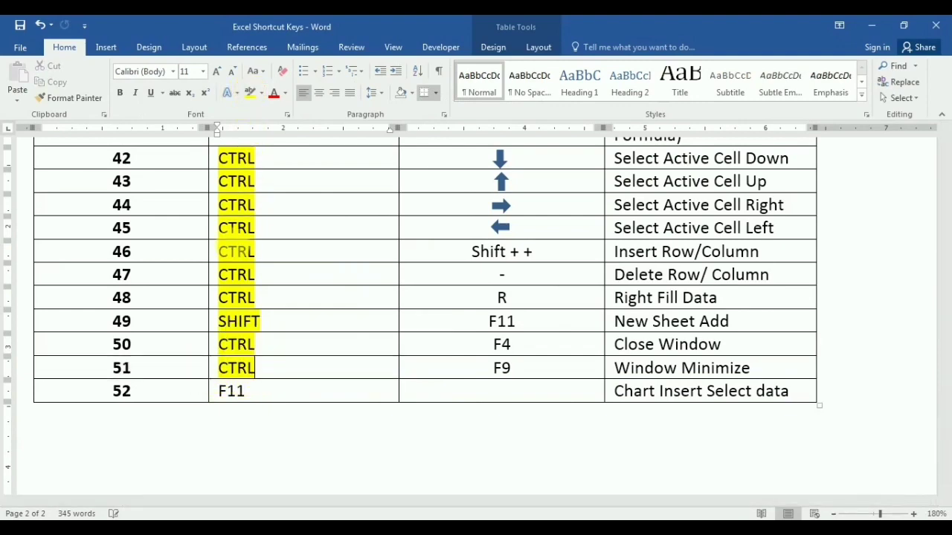
Select cell F13 on the blank Sheet6, then bring Word back in front
key("alt+Tab")
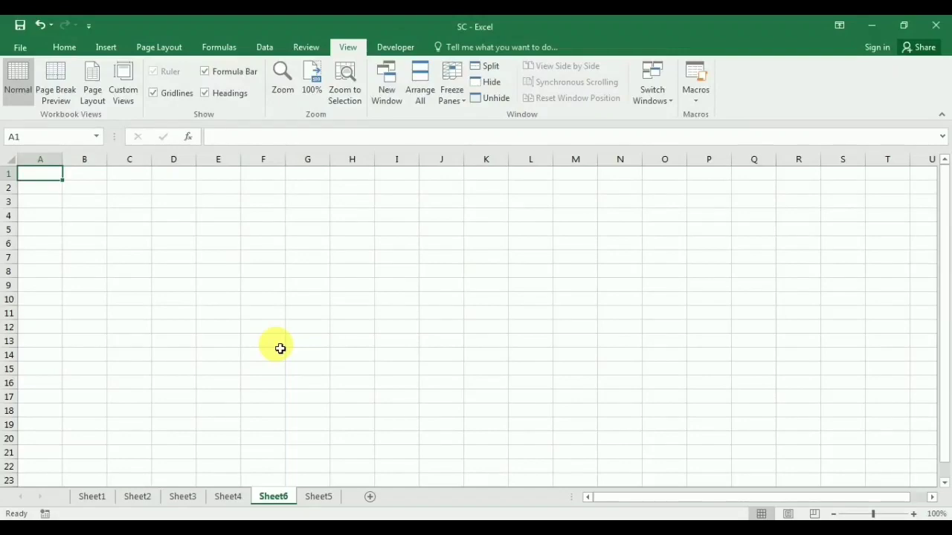
left_click(280, 348)
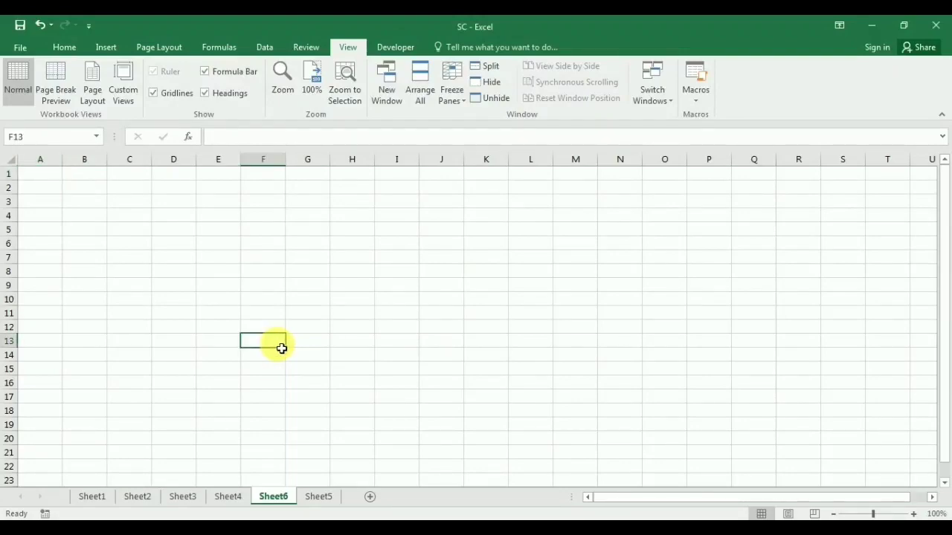
key("alt+Tab")
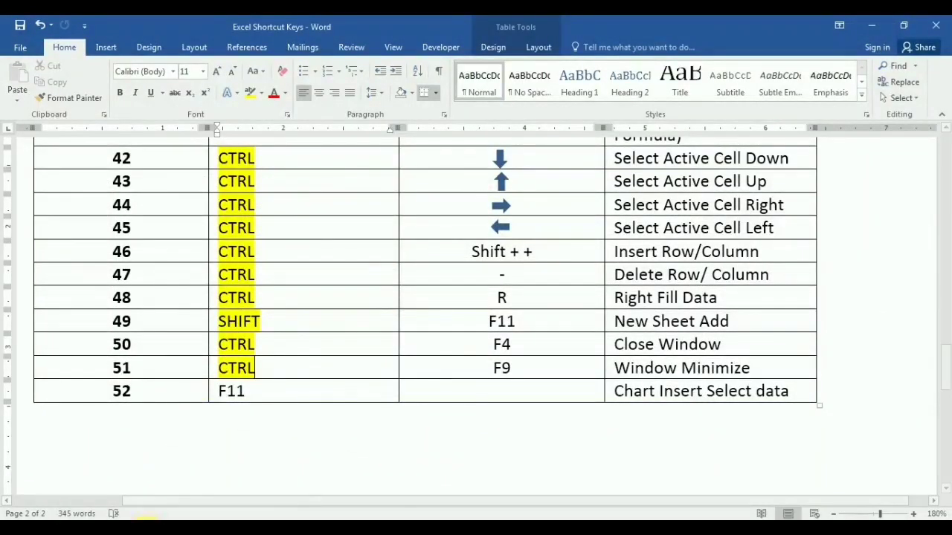
key("alt+Tab")
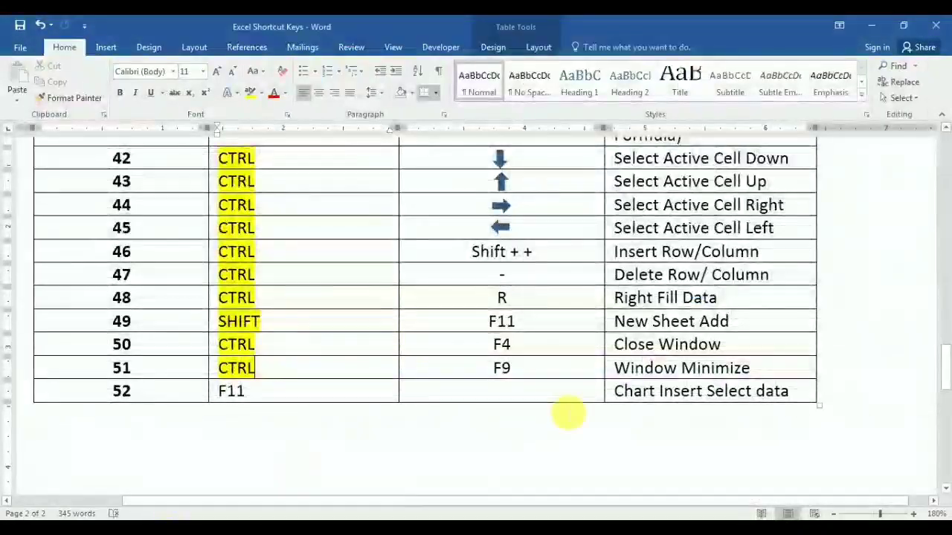
mouse_move(256, 395)
left_mouse_down()
mouse_move(197, 388)
mouse_move(231, 392)
left_mouse_up()
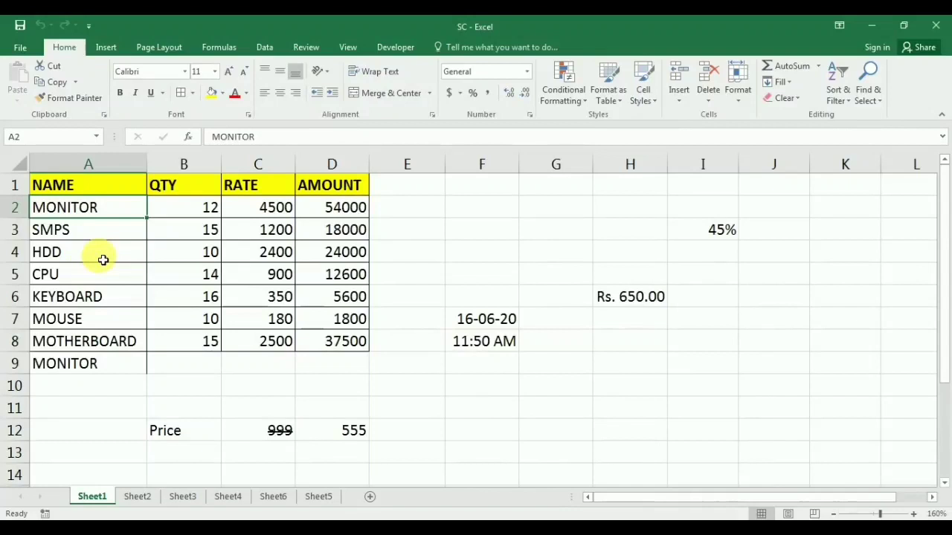
Select Sheet1's product table A1:D8 and insert the Chart2 clustered column chart sheet with F11
left_click(103, 257)
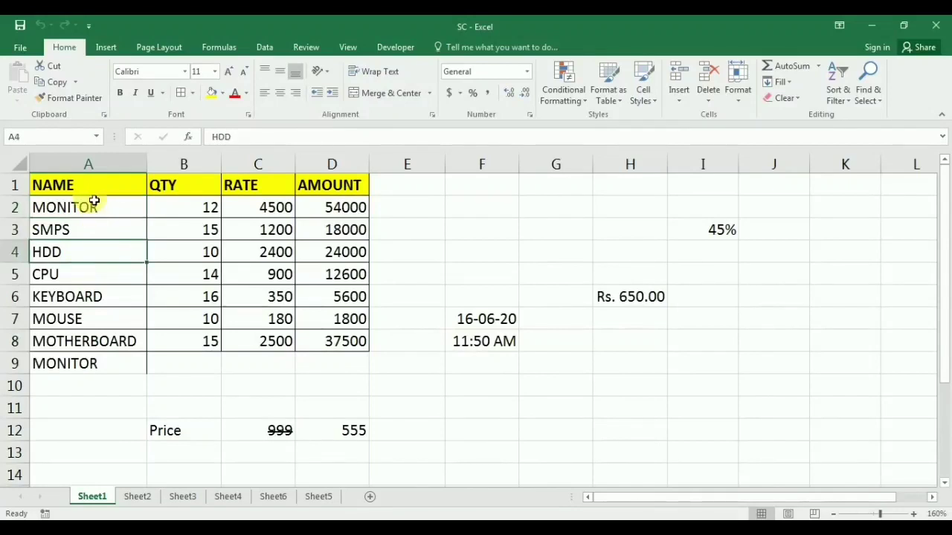
left_click_drag(73, 187, 345, 351)
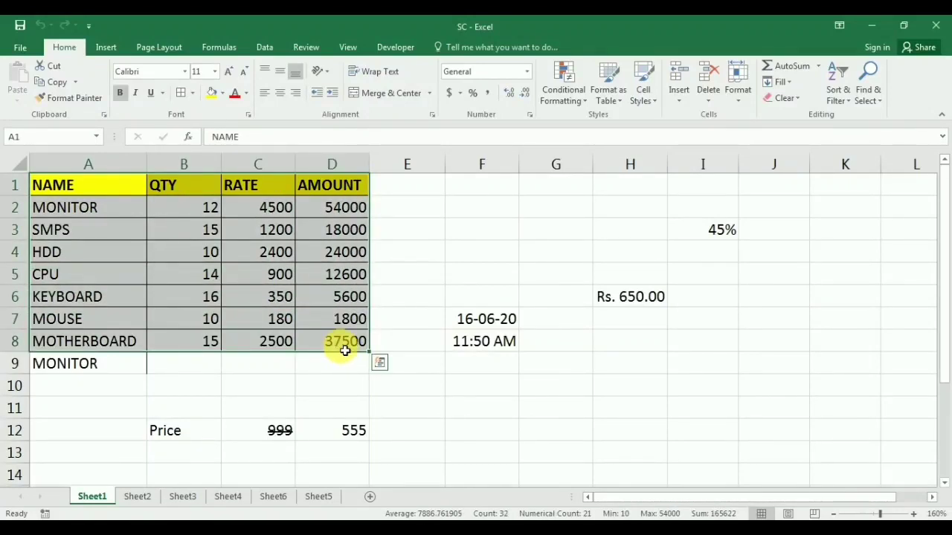
key("F11")
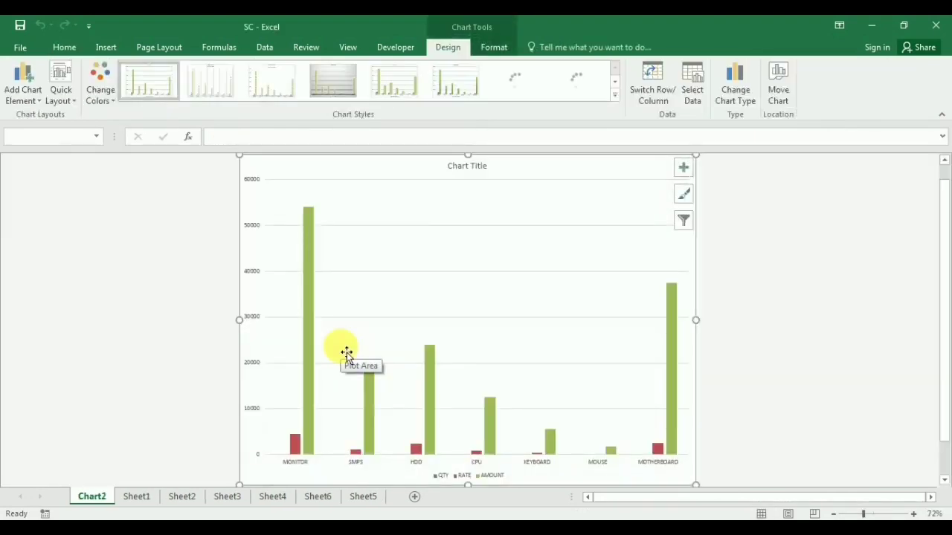